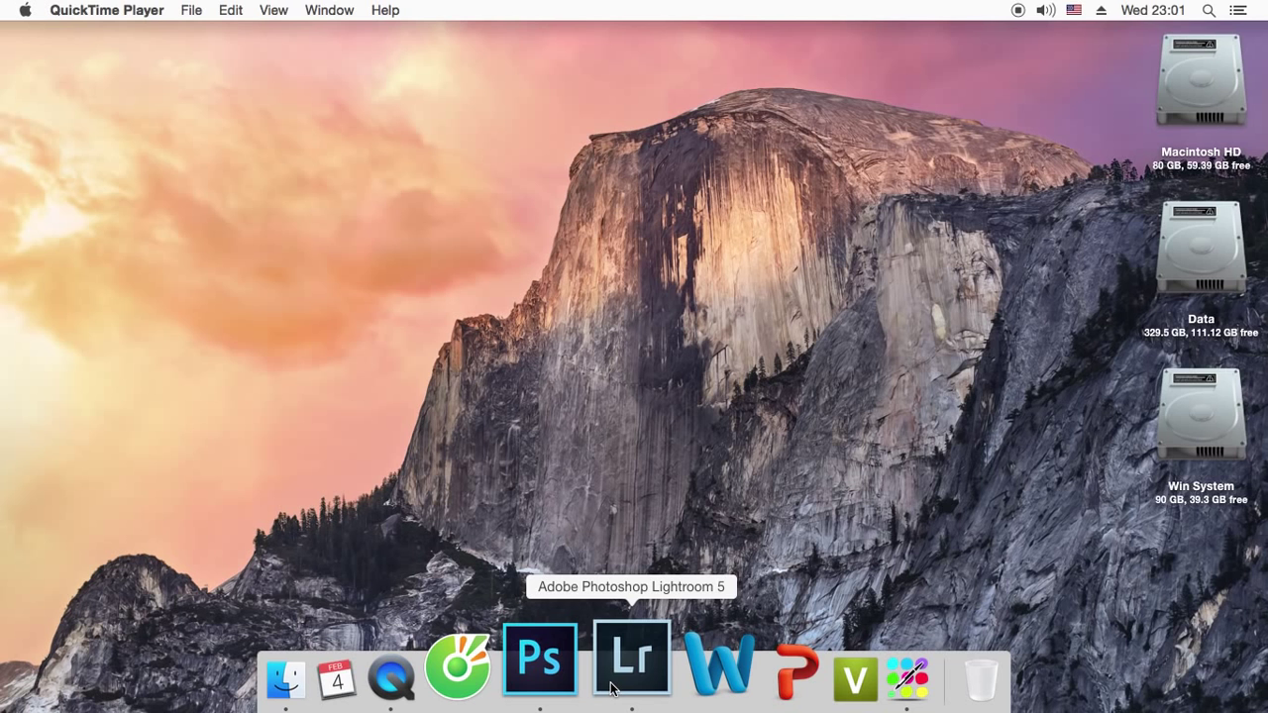
- Bring Lightroom back to the front on _DSC4109.NEF, opening and dismissing the photo's context menu
click(611, 687)
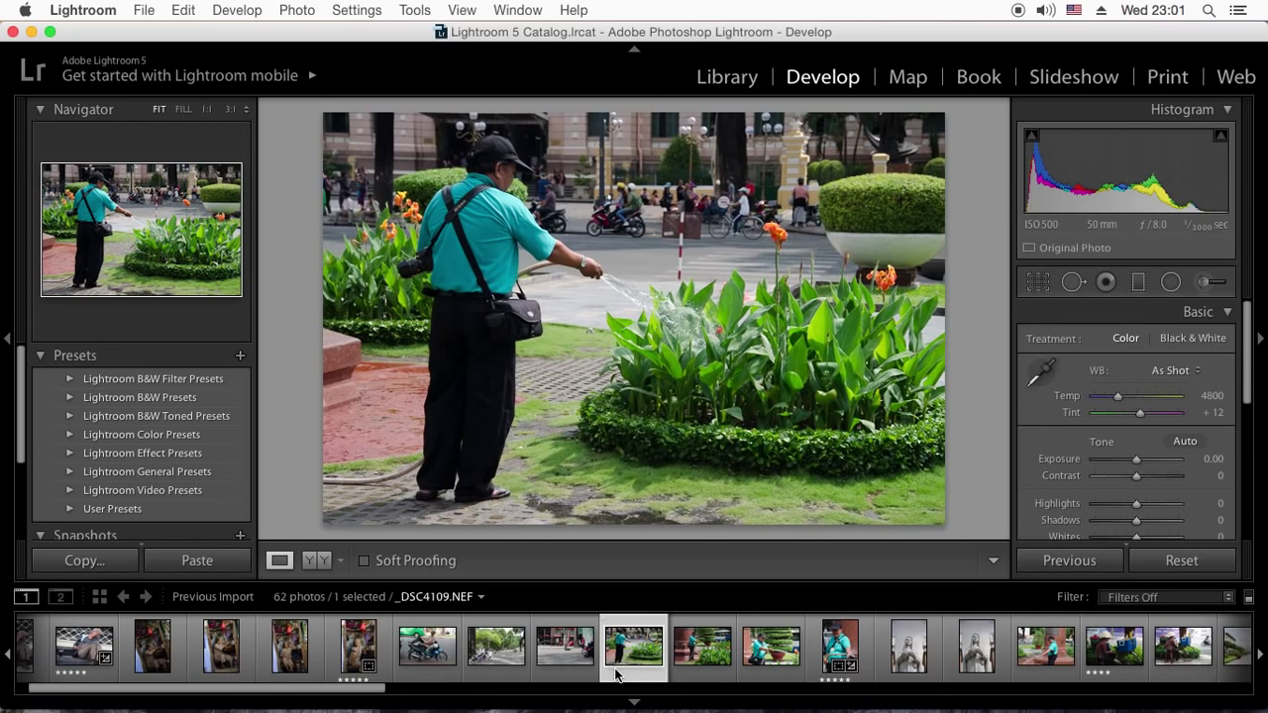
right_click(615, 674)
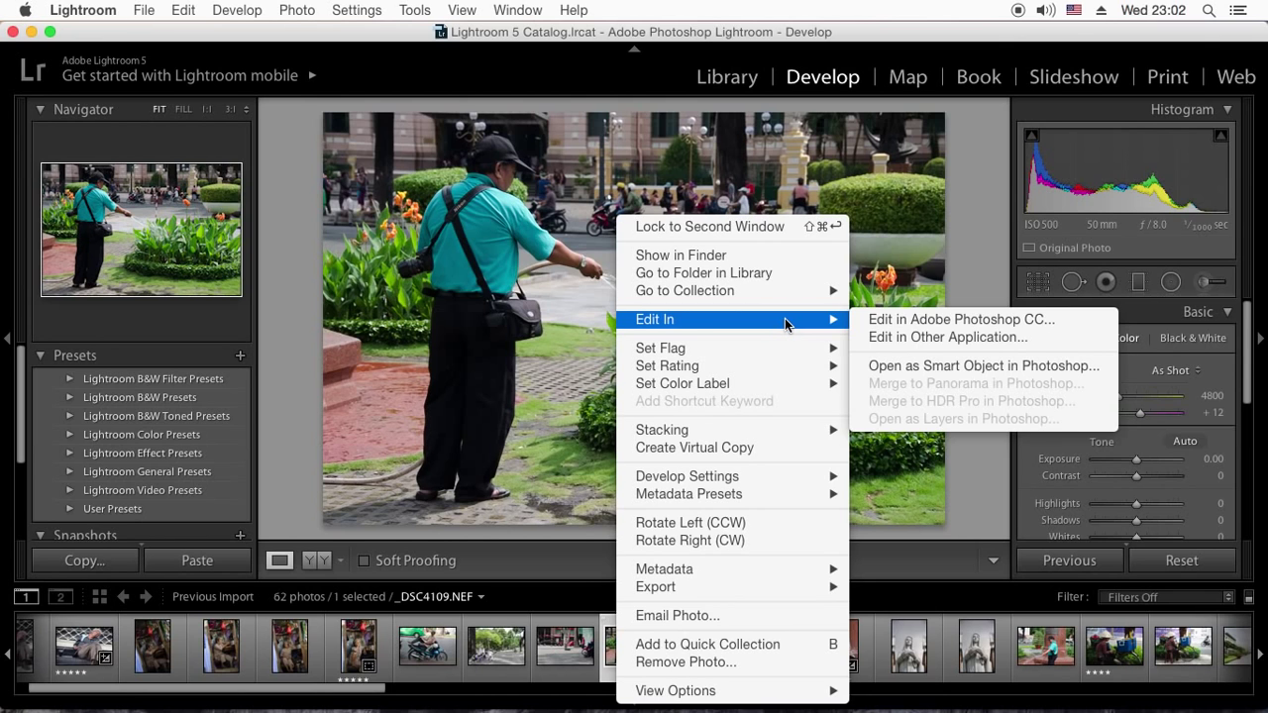
click(978, 216)
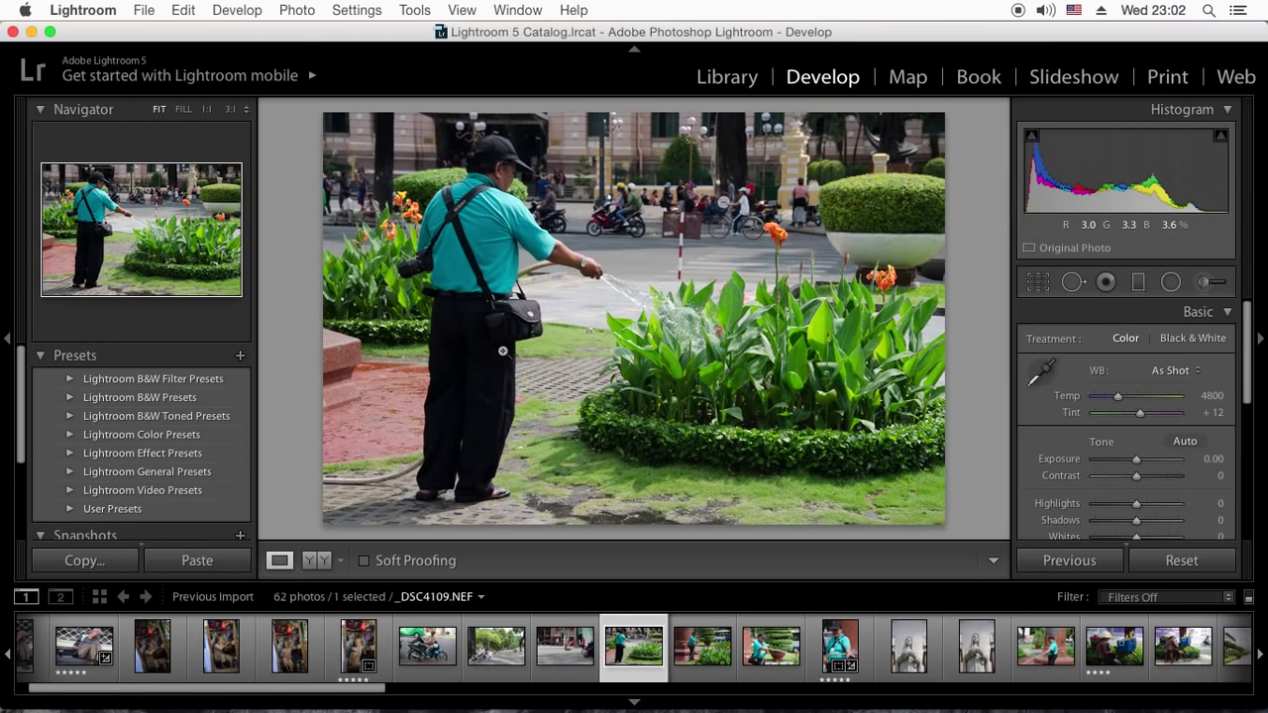
- Open Lightroom Preferences, glance at General, then show the External Editing settings
click(111, 10)
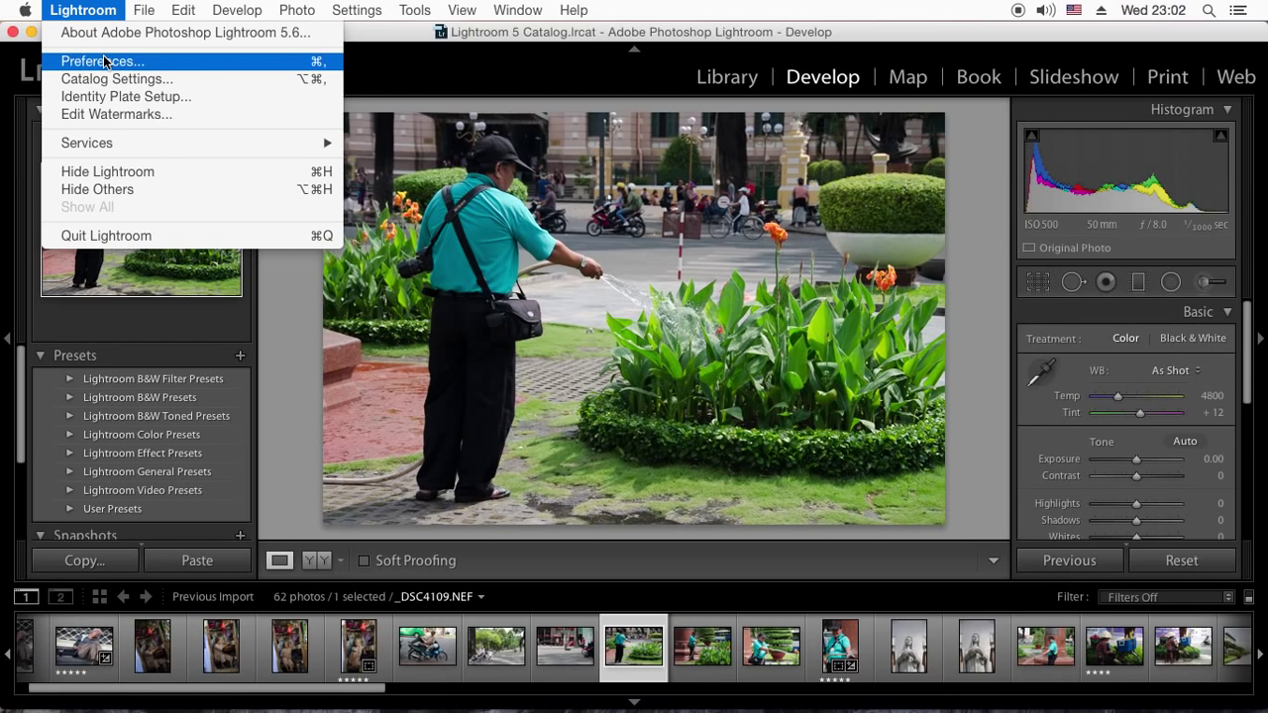
click(126, 66)
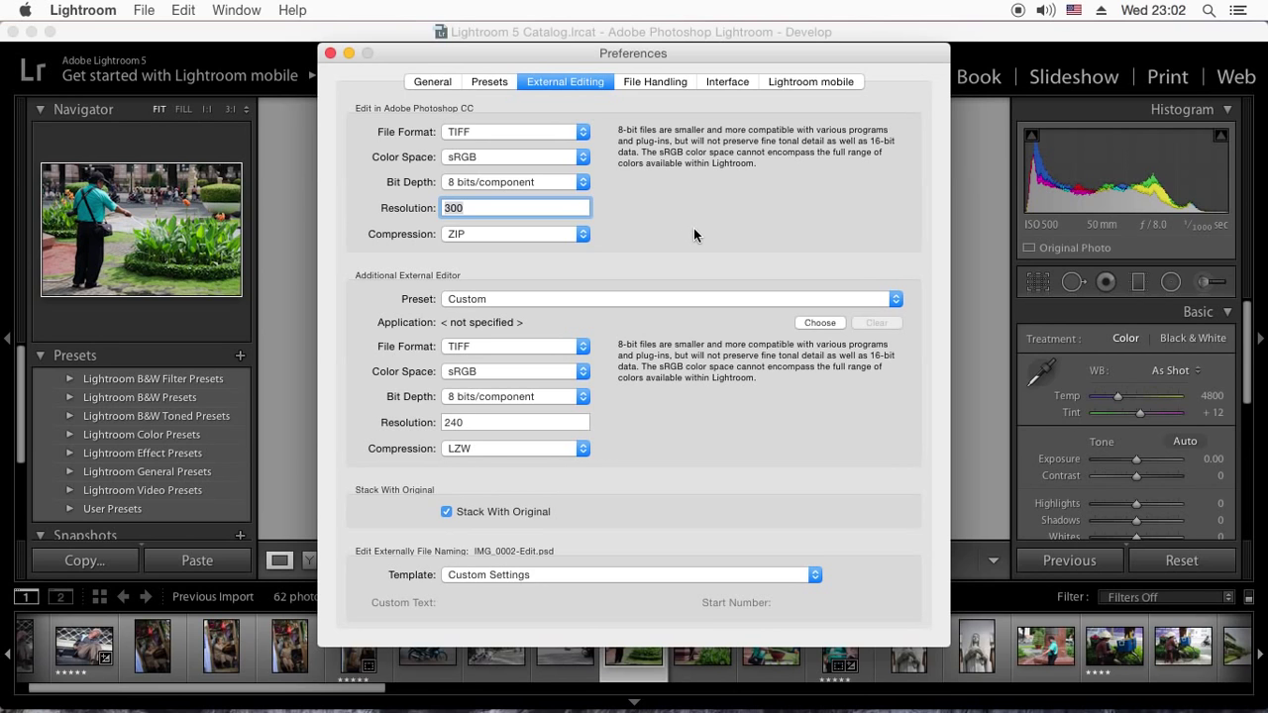
click(430, 84)
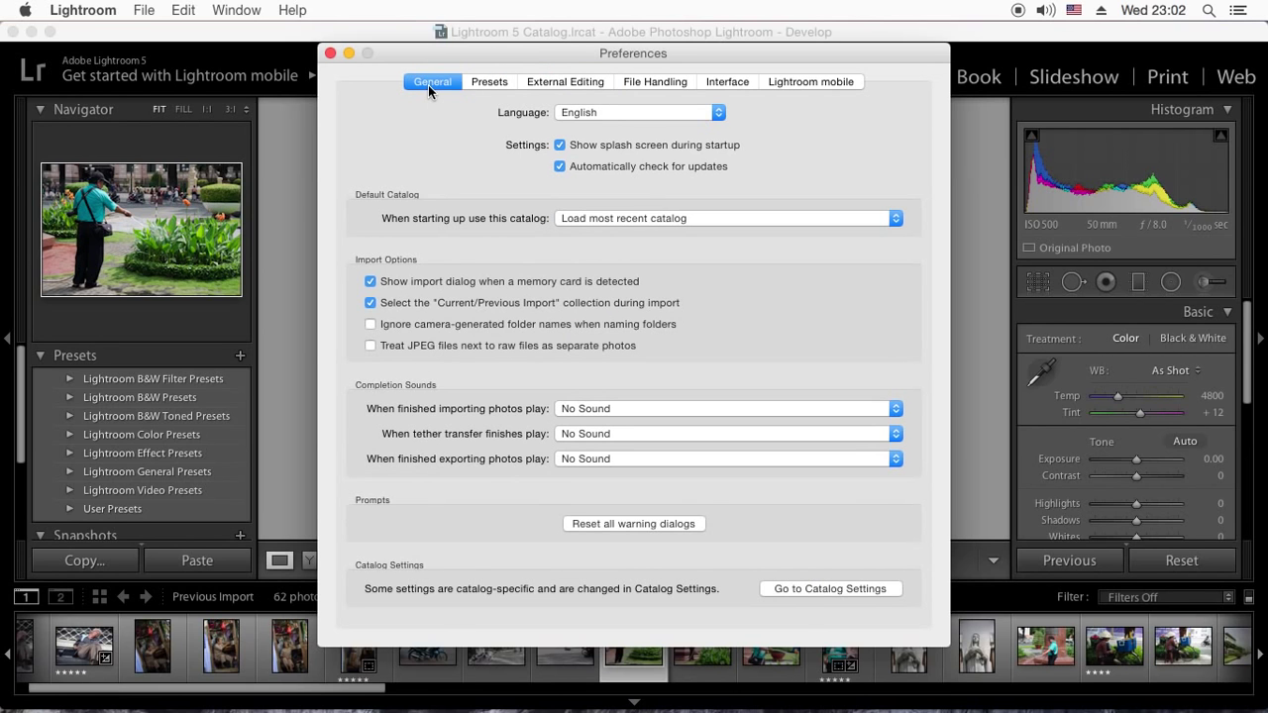
click(578, 84)
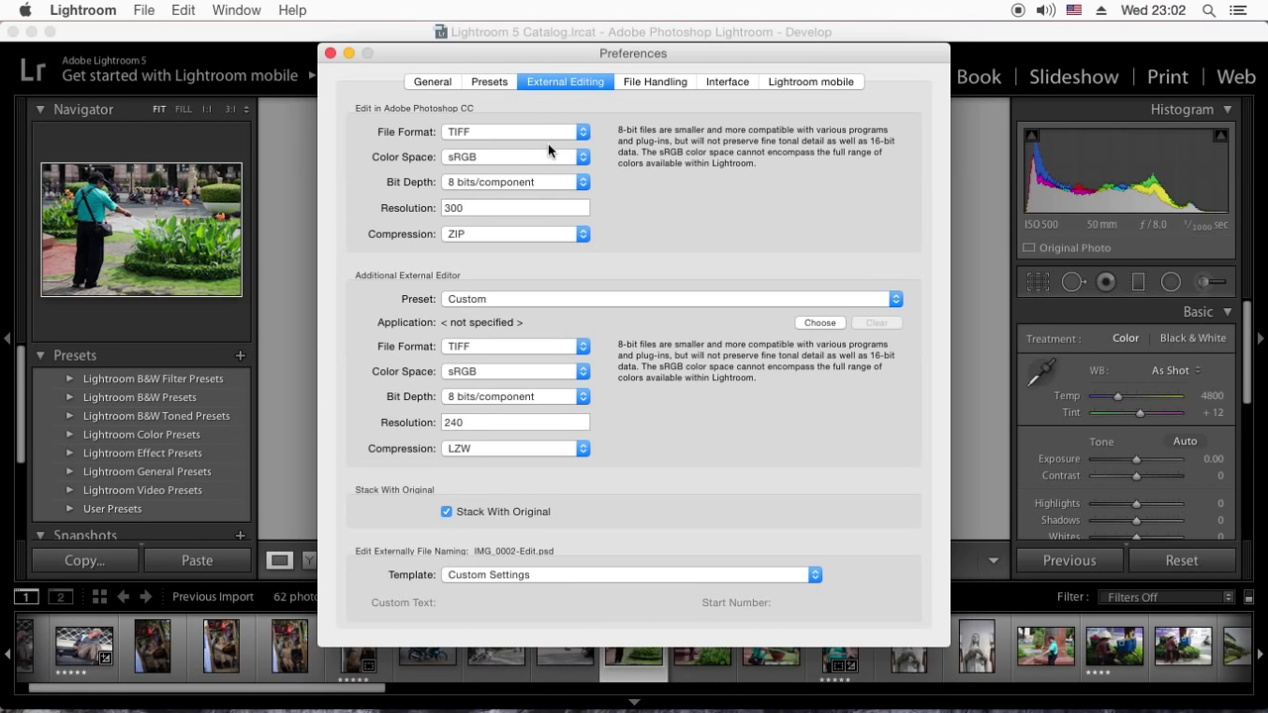
- Set Photoshop CC edits to TIFF, ProPhoto RGB, 16 bits/component, resolution 240, ZIP compression
click(486, 130)
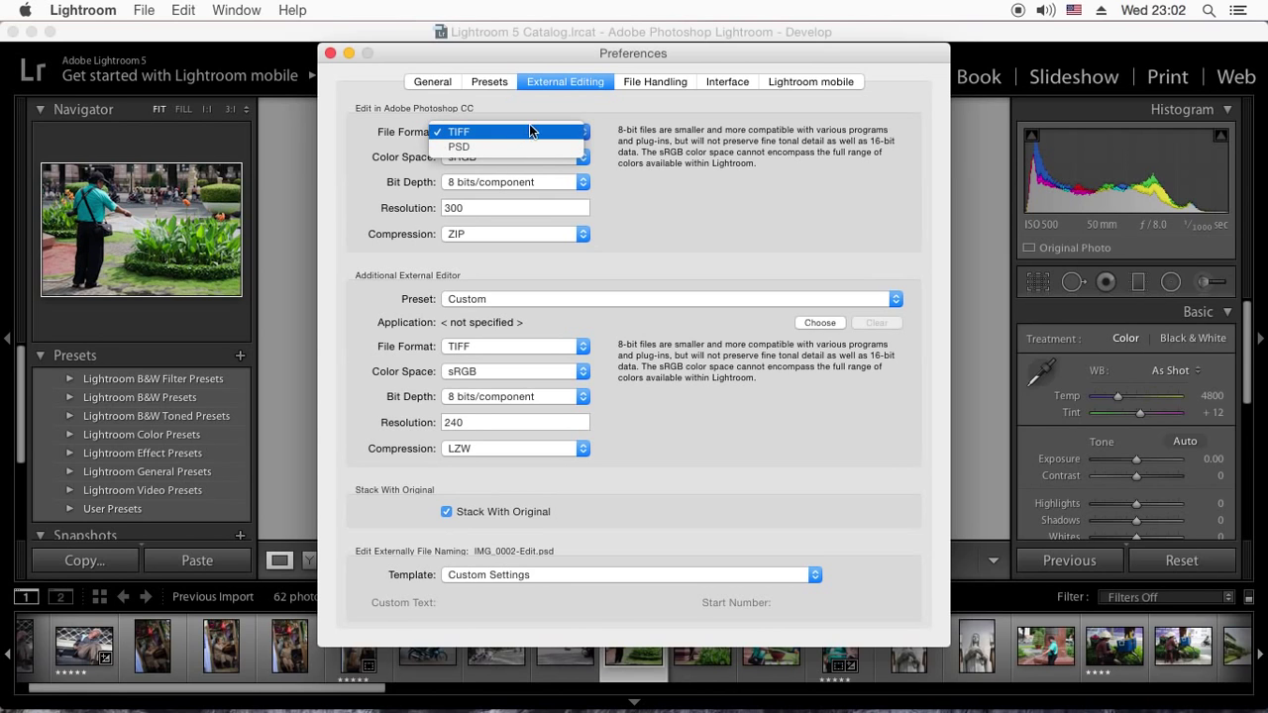
click(516, 128)
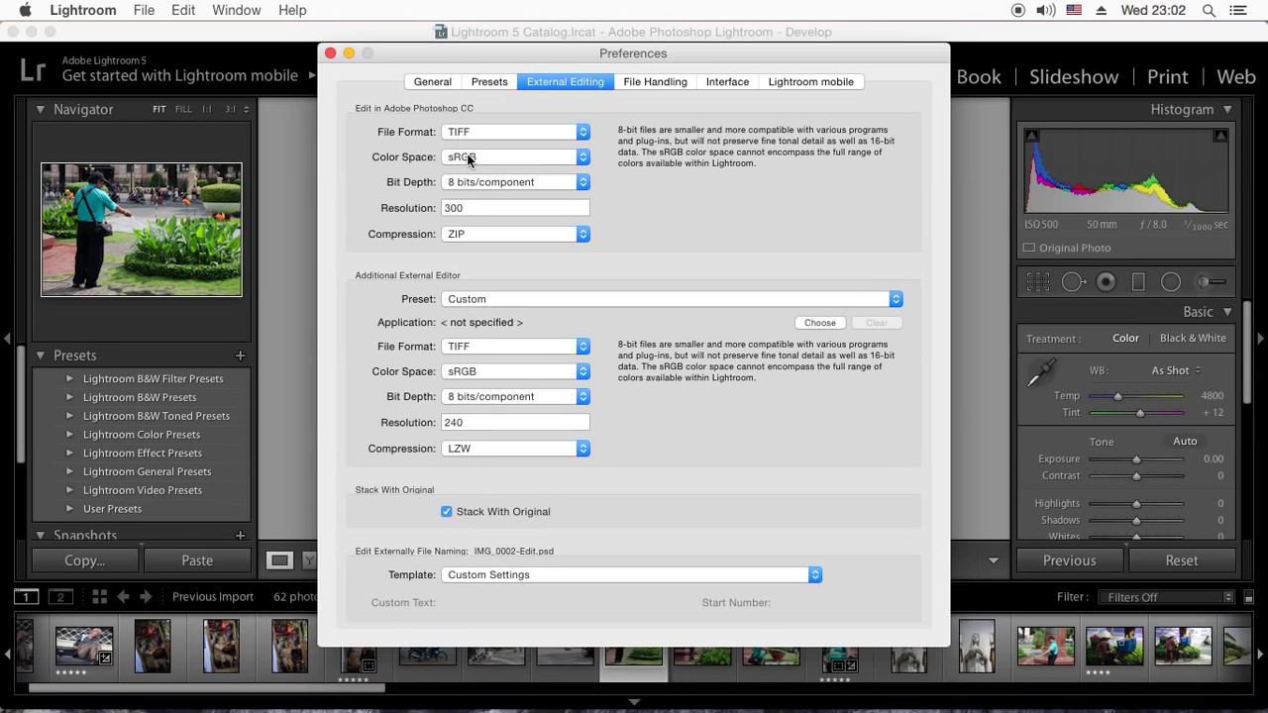
click(469, 161)
click(468, 124)
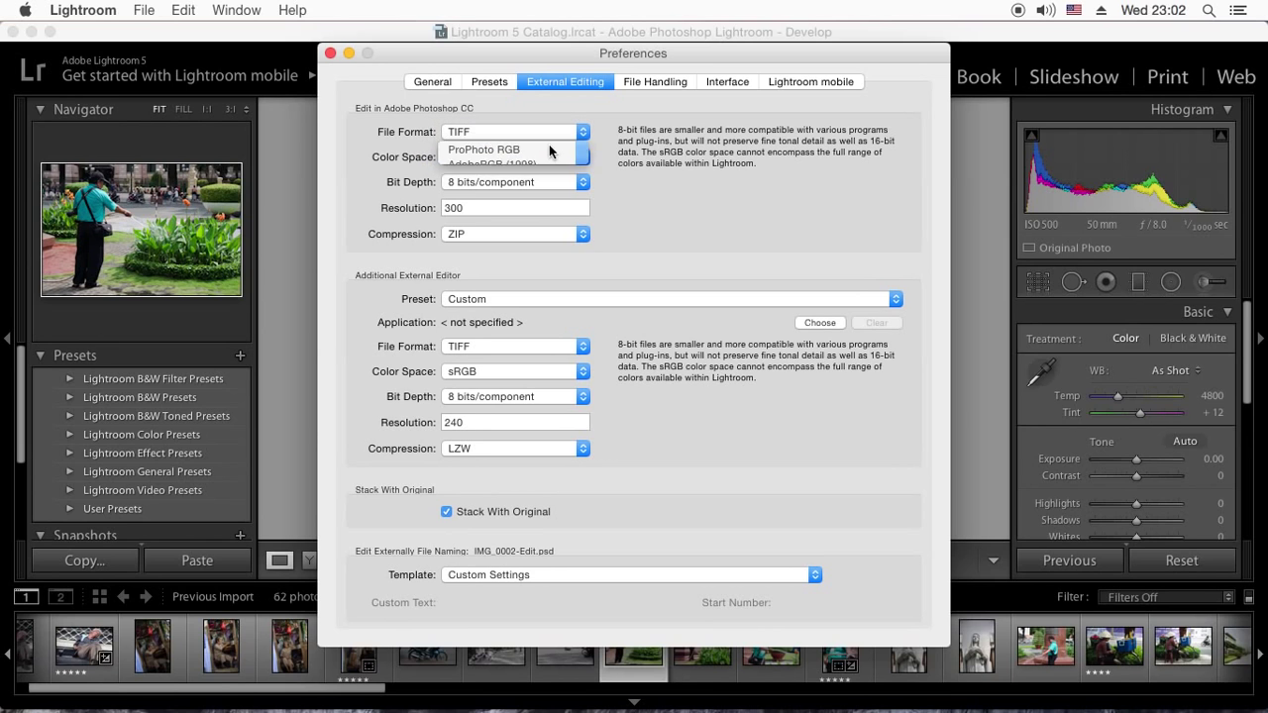
click(479, 186)
click(481, 166)
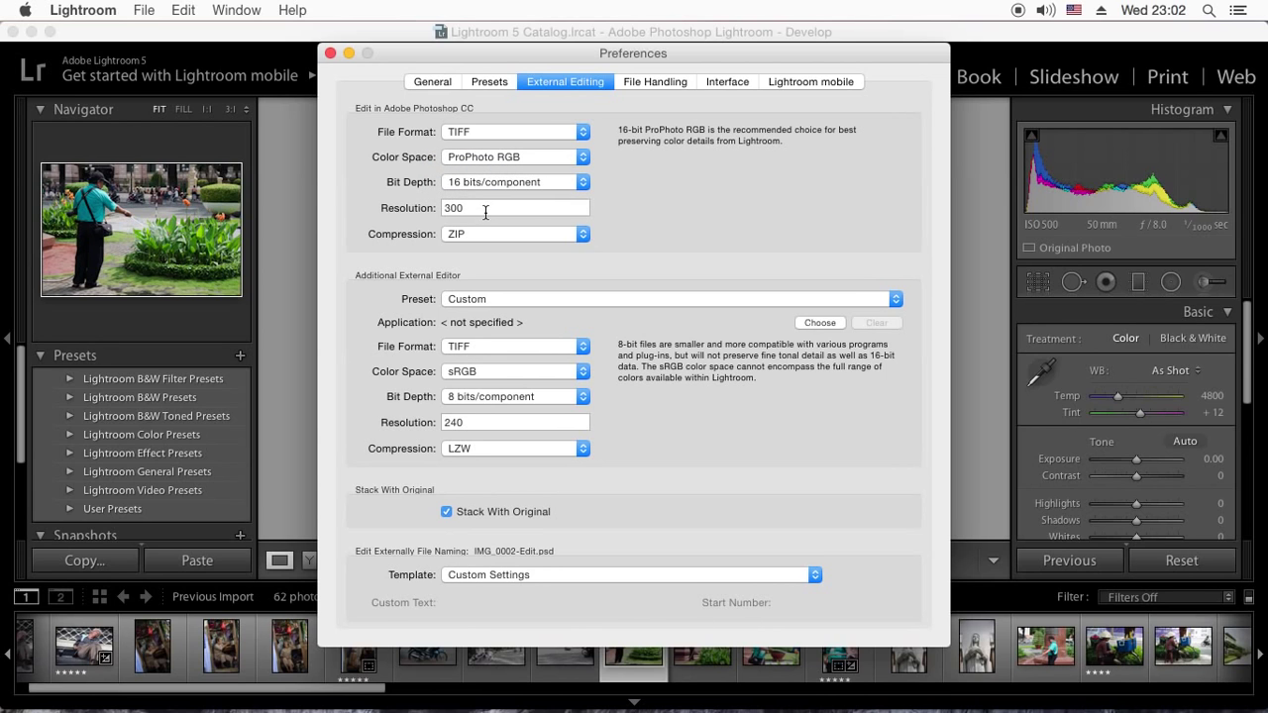
drag(485, 211, 440, 215)
text(24)
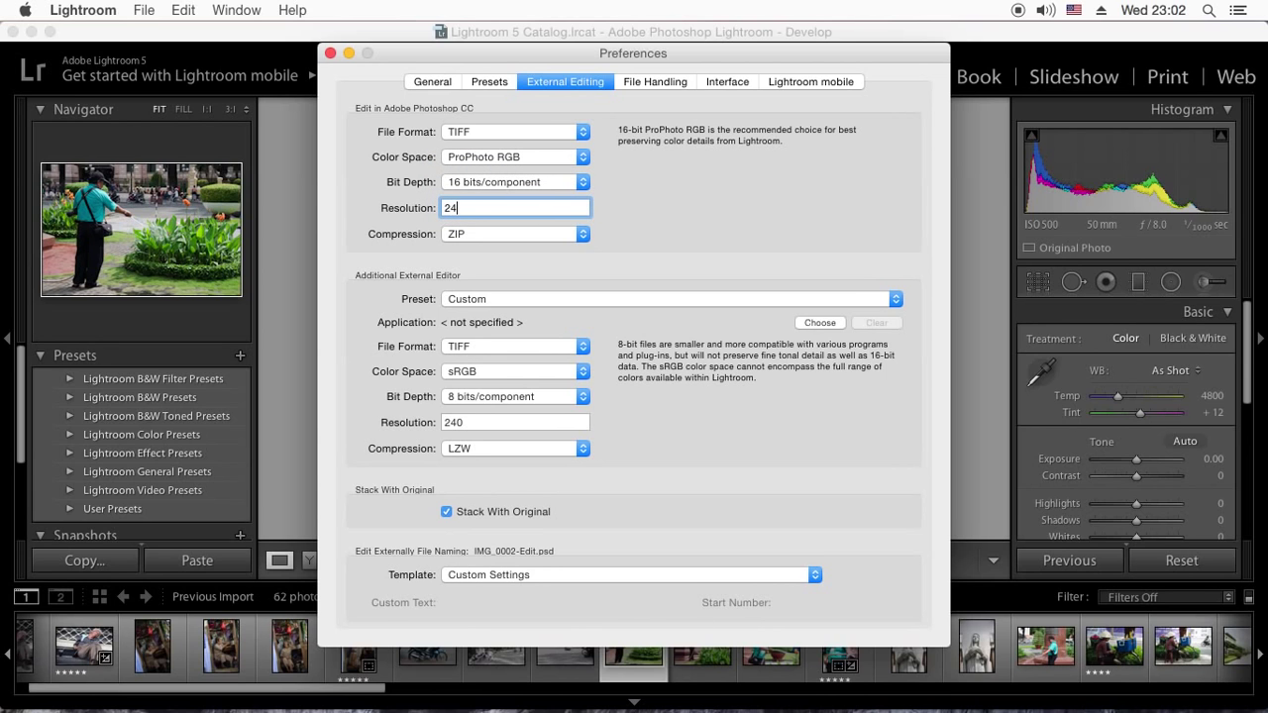
text(0)
click(636, 227)
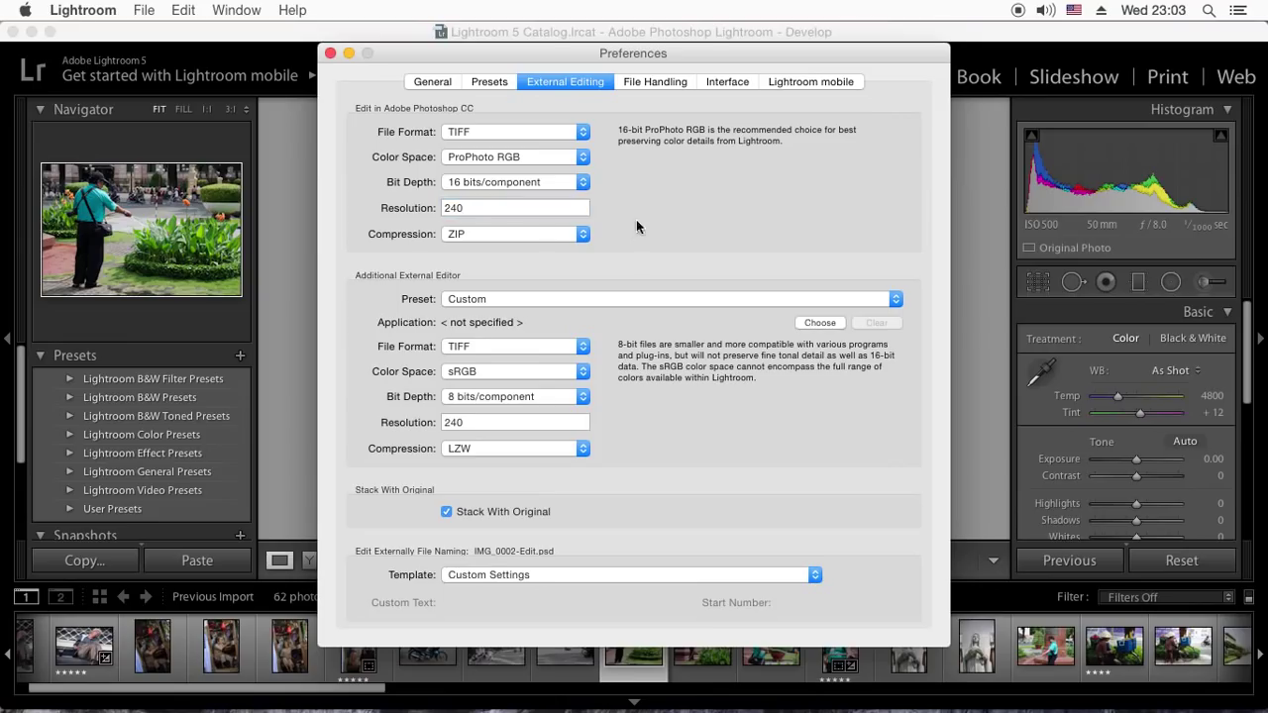
click(588, 234)
- Change the Photoshop CC editing color space to AdobeRGB (1998) and resolution to 300
click(555, 158)
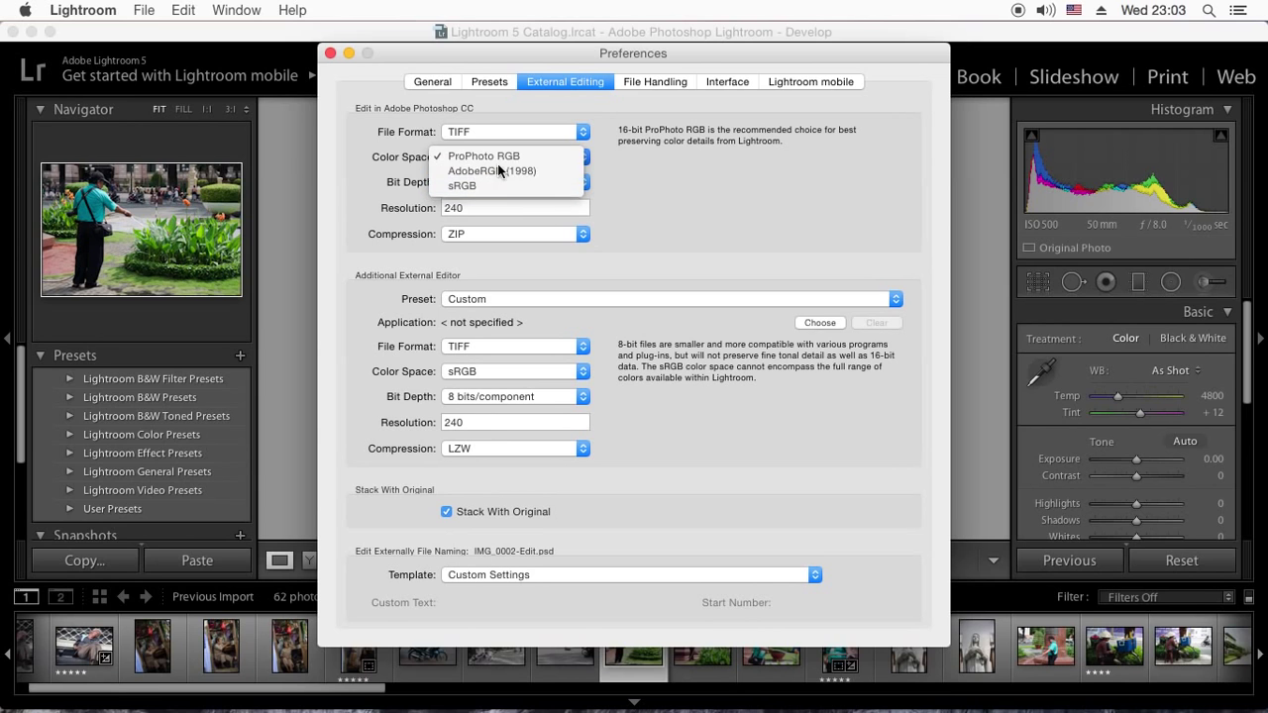
click(498, 170)
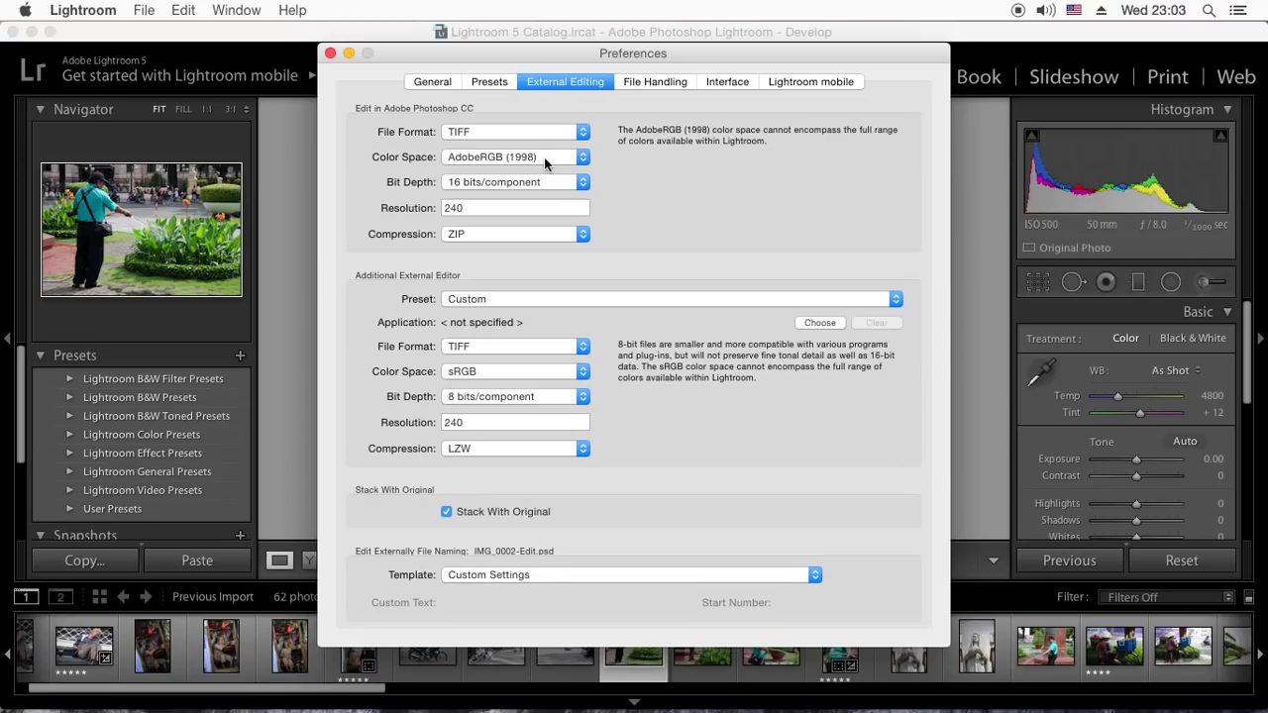
double_click(489, 207)
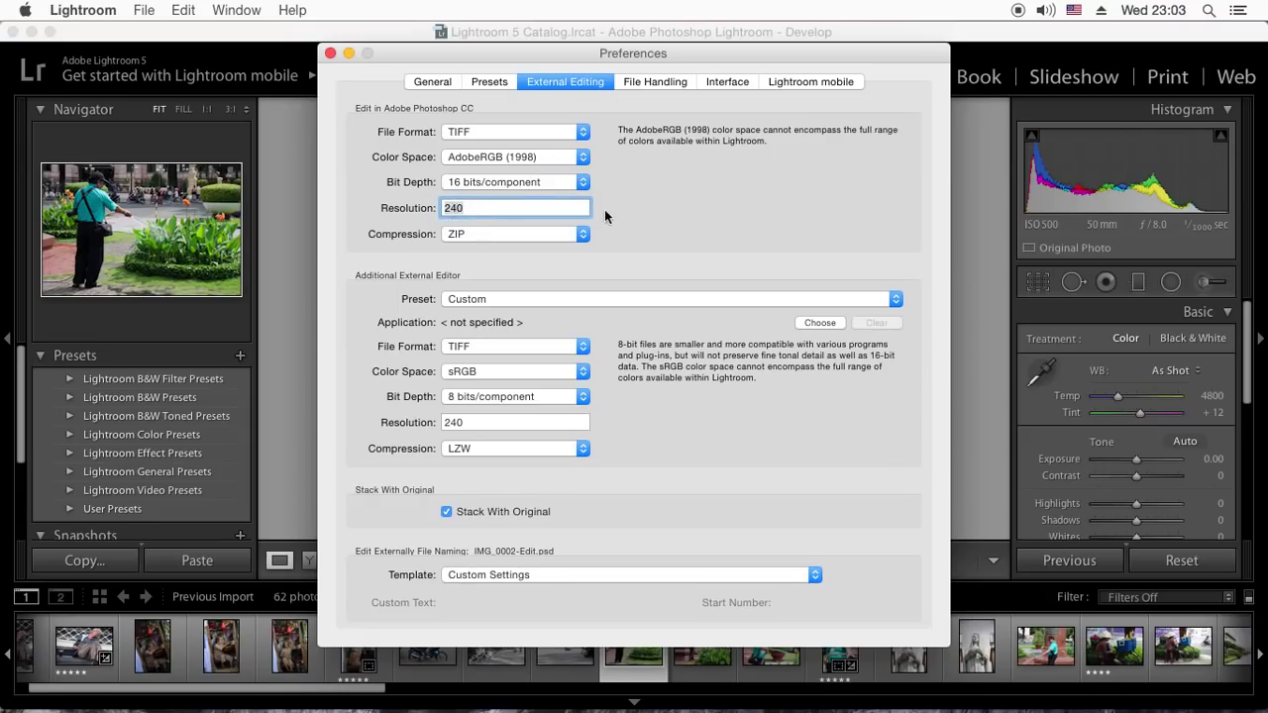
text(300)
key(Return)
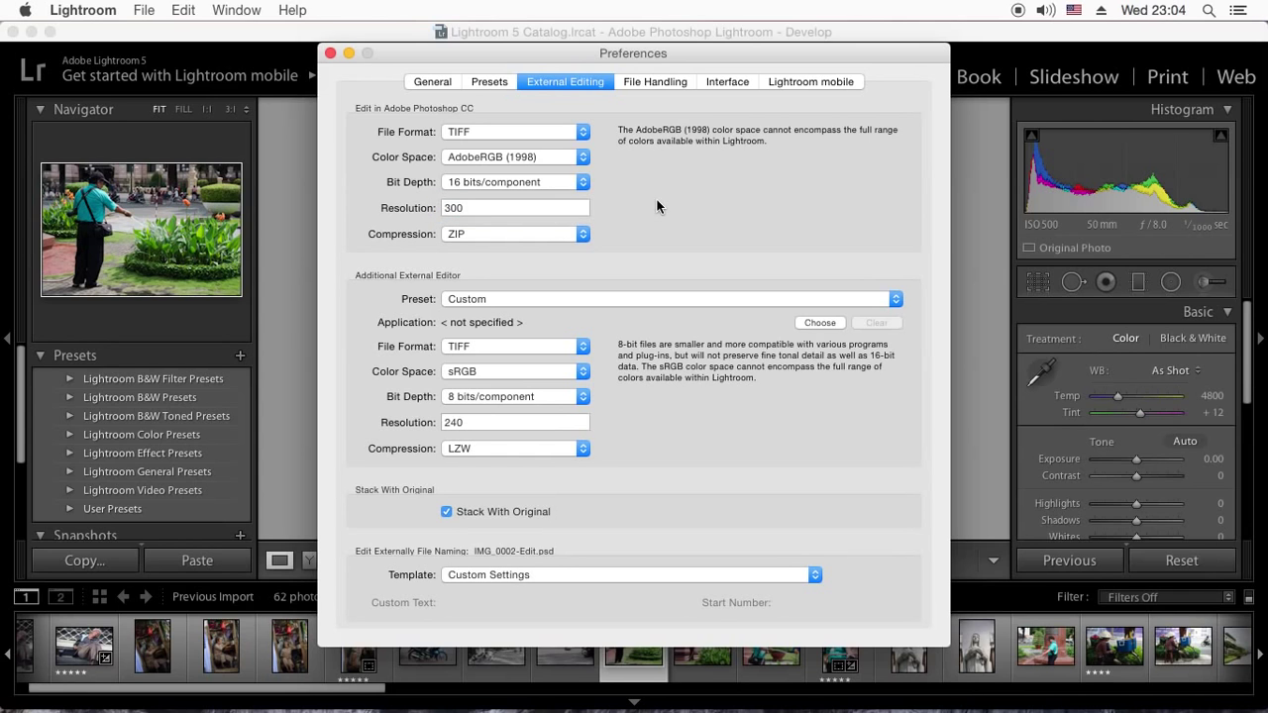
- Close Preferences with AdobeRGB (1998) kept, then browse to _DSC4110 and back to _DSC4109
click(471, 157)
click(364, 63)
click(331, 53)
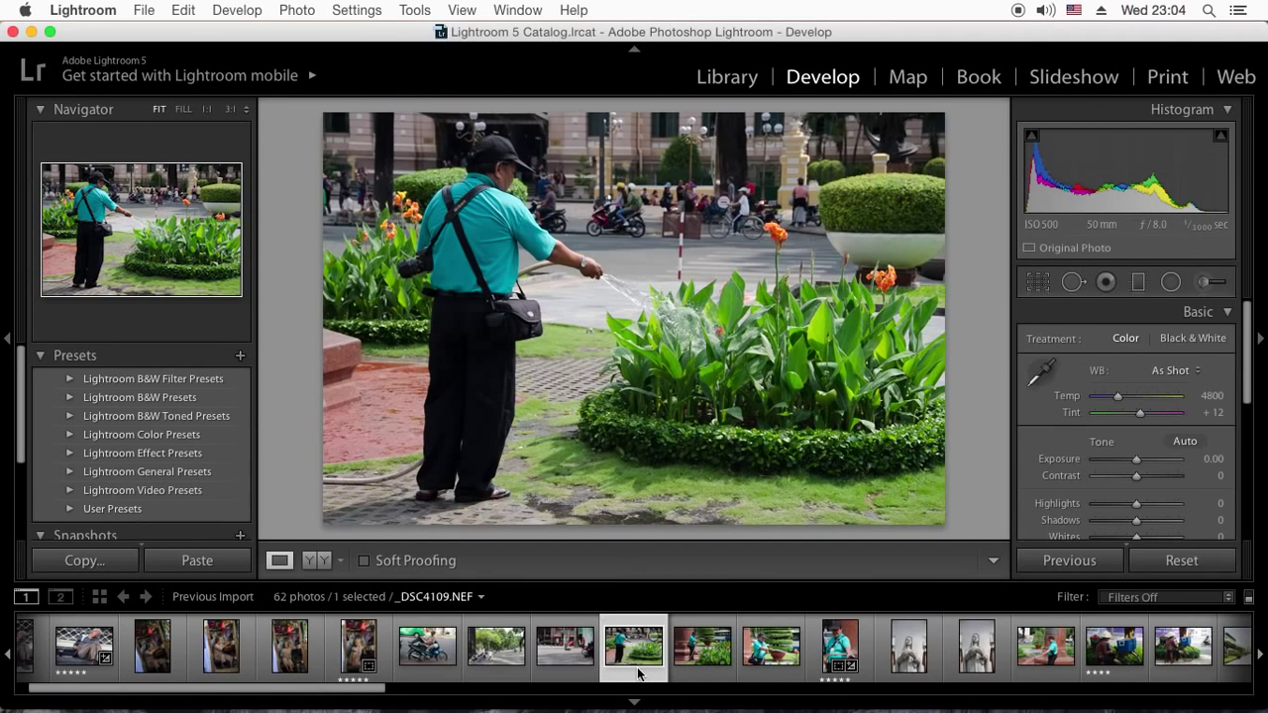
click(694, 674)
click(639, 674)
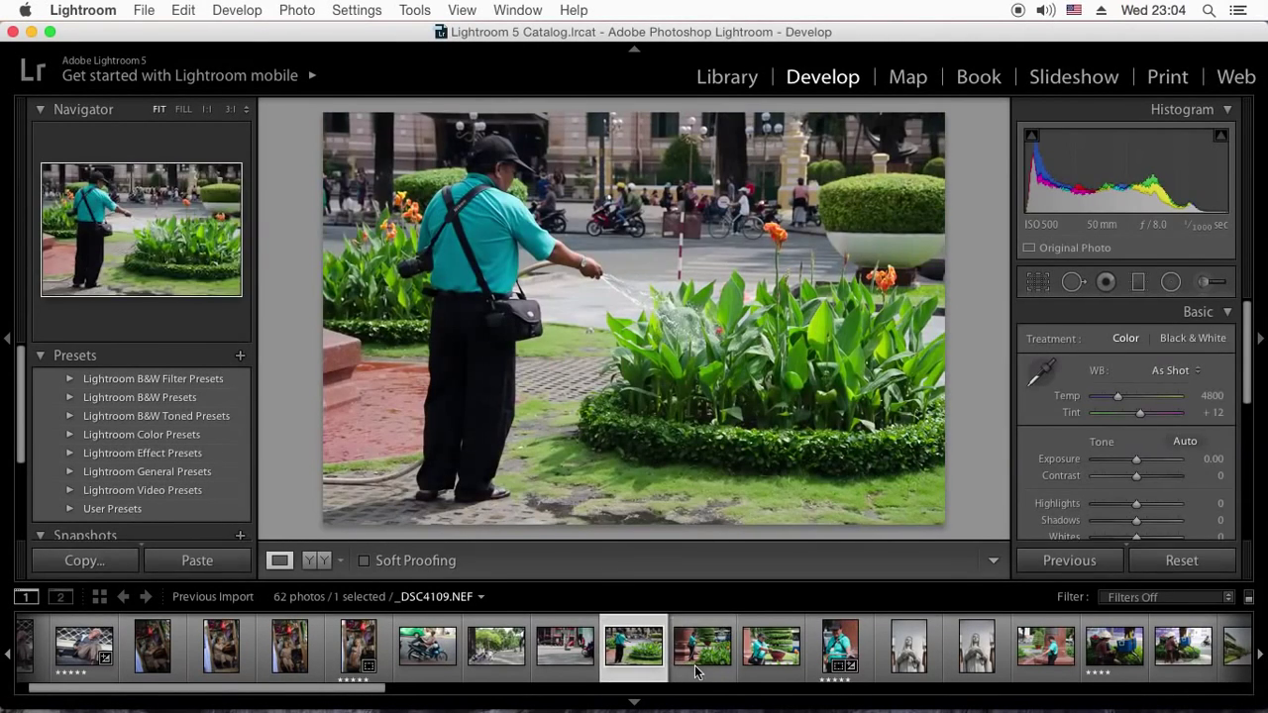
click(705, 677)
click(634, 648)
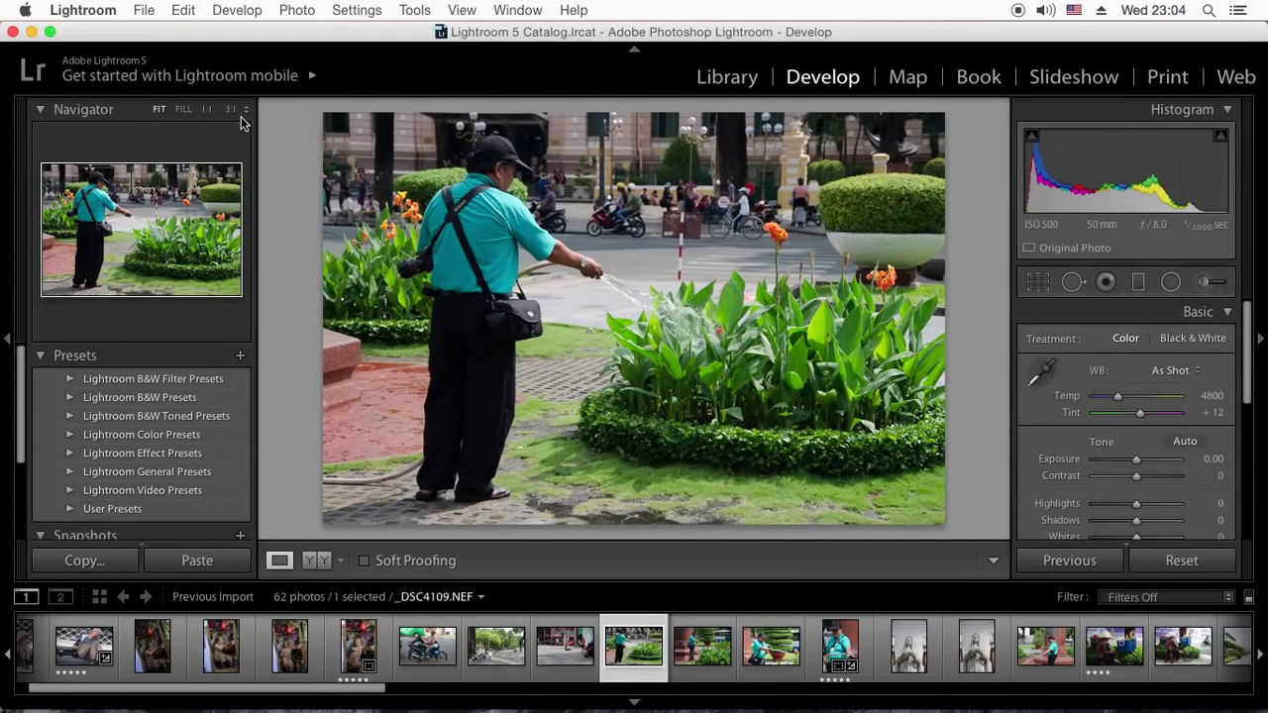
- Reopen Preferences, set the Photoshop color space back to ProPhoto RGB, and close them
click(143, 11)
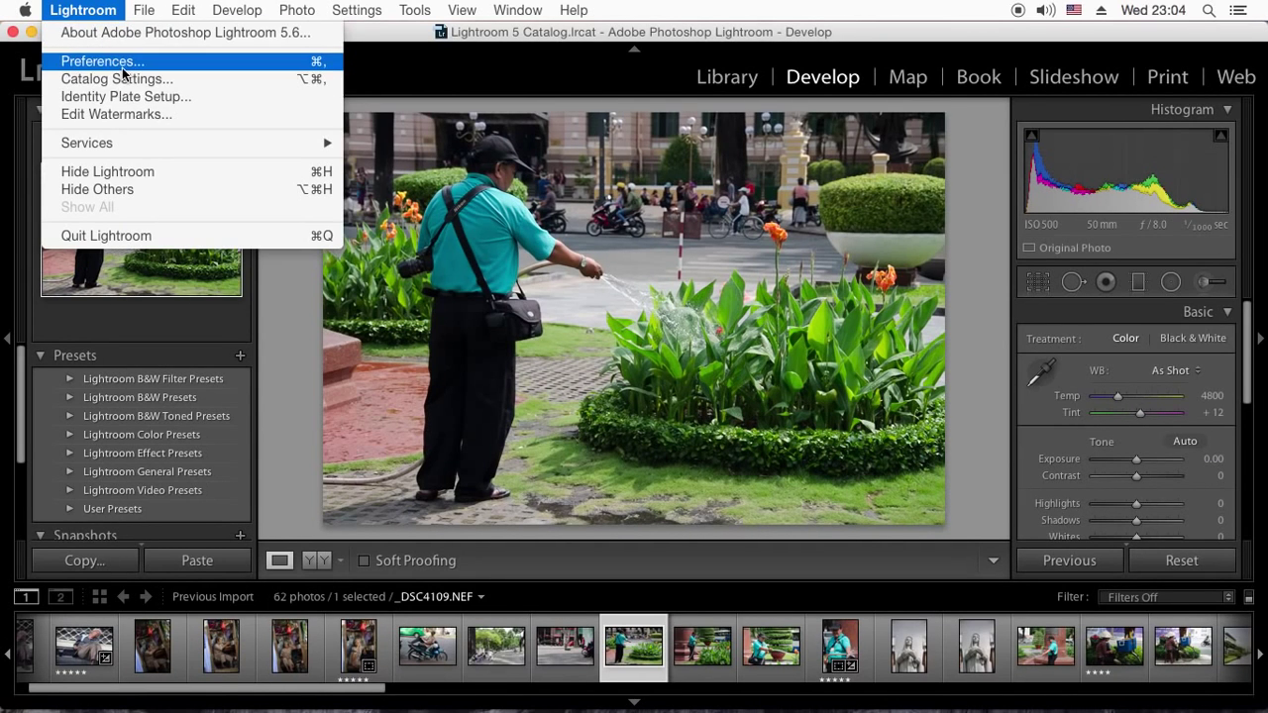
click(89, 56)
click(498, 156)
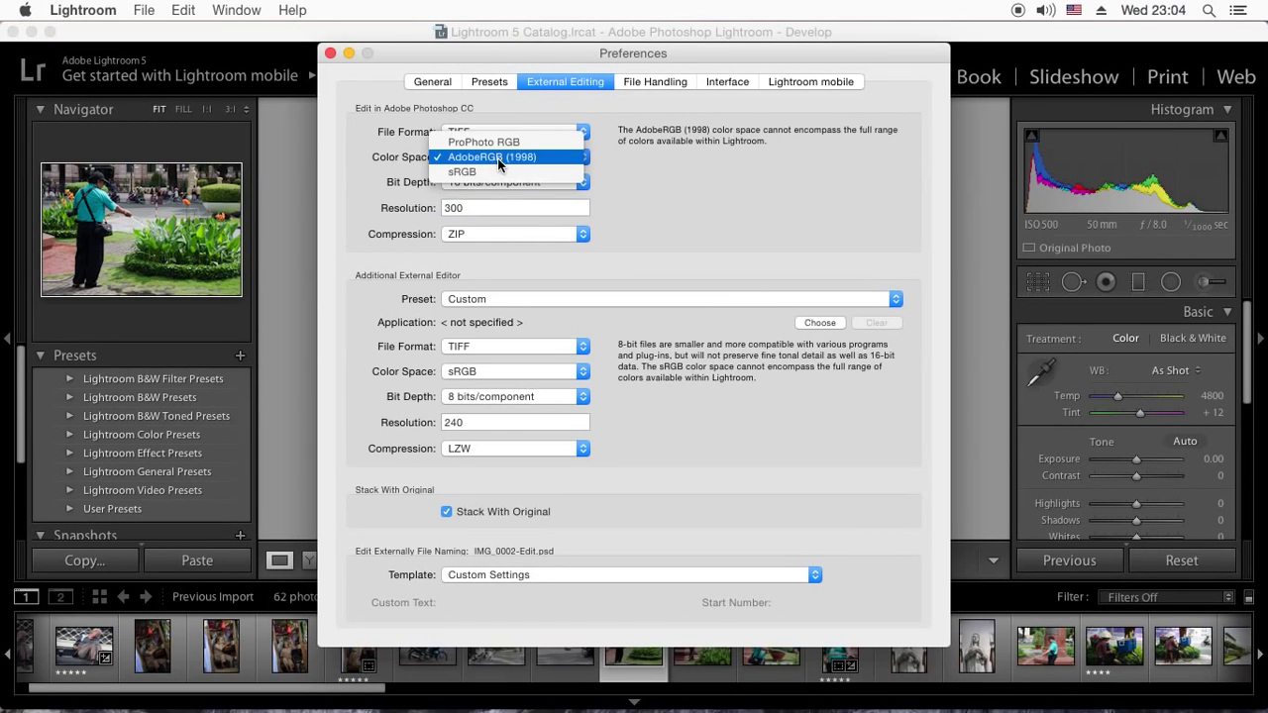
click(519, 145)
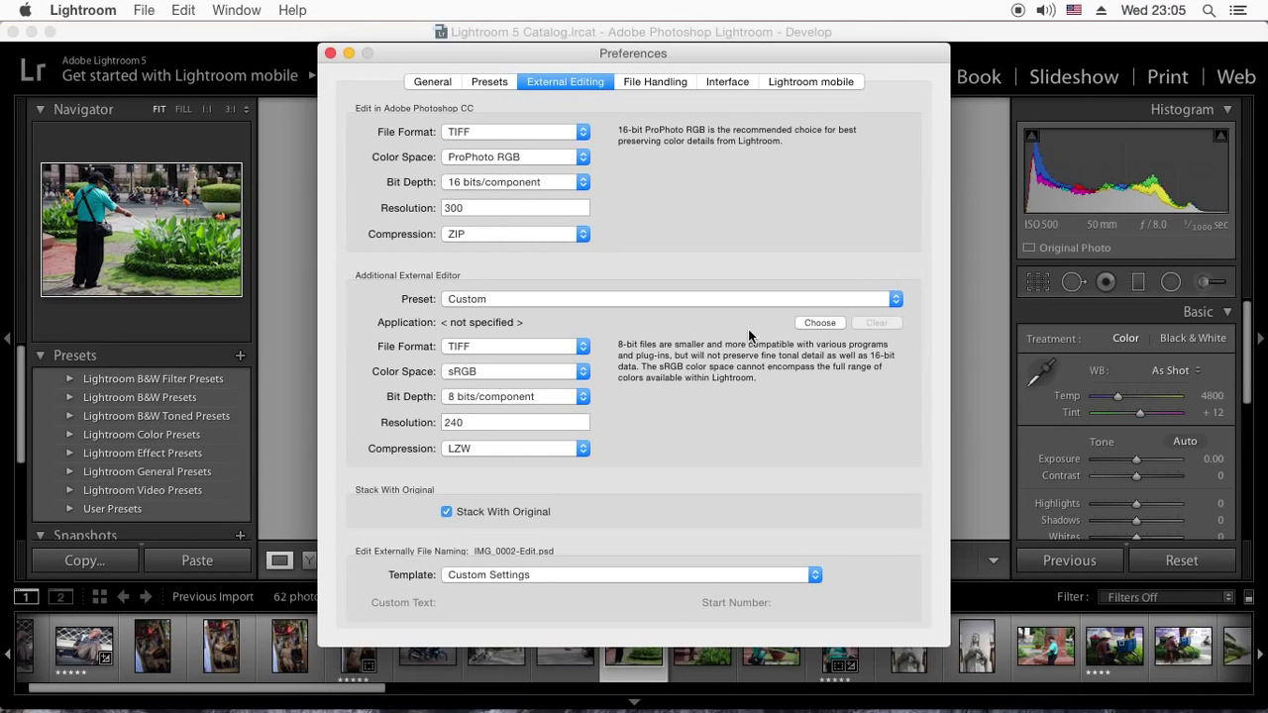
click(331, 54)
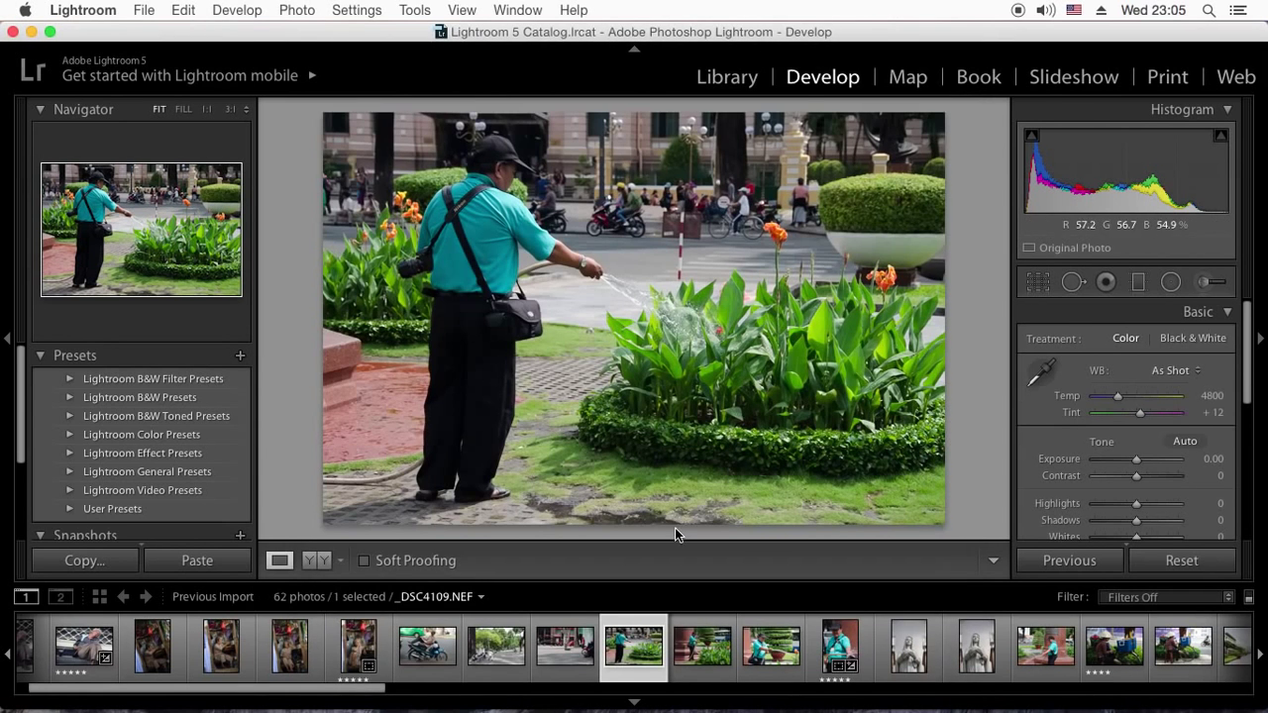
- Send _DSC4109.NEF to Photoshop CC via the photo's Edit In menu
right_click(634, 638)
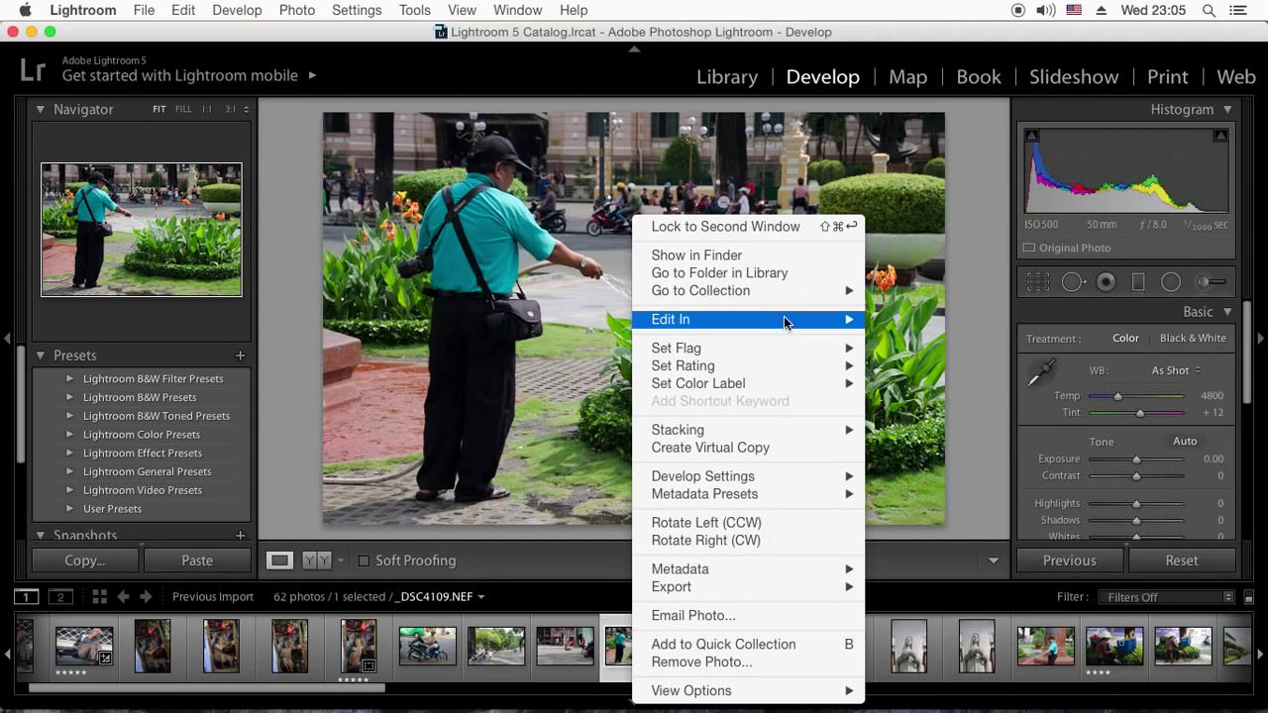
mouse_move(670, 319)
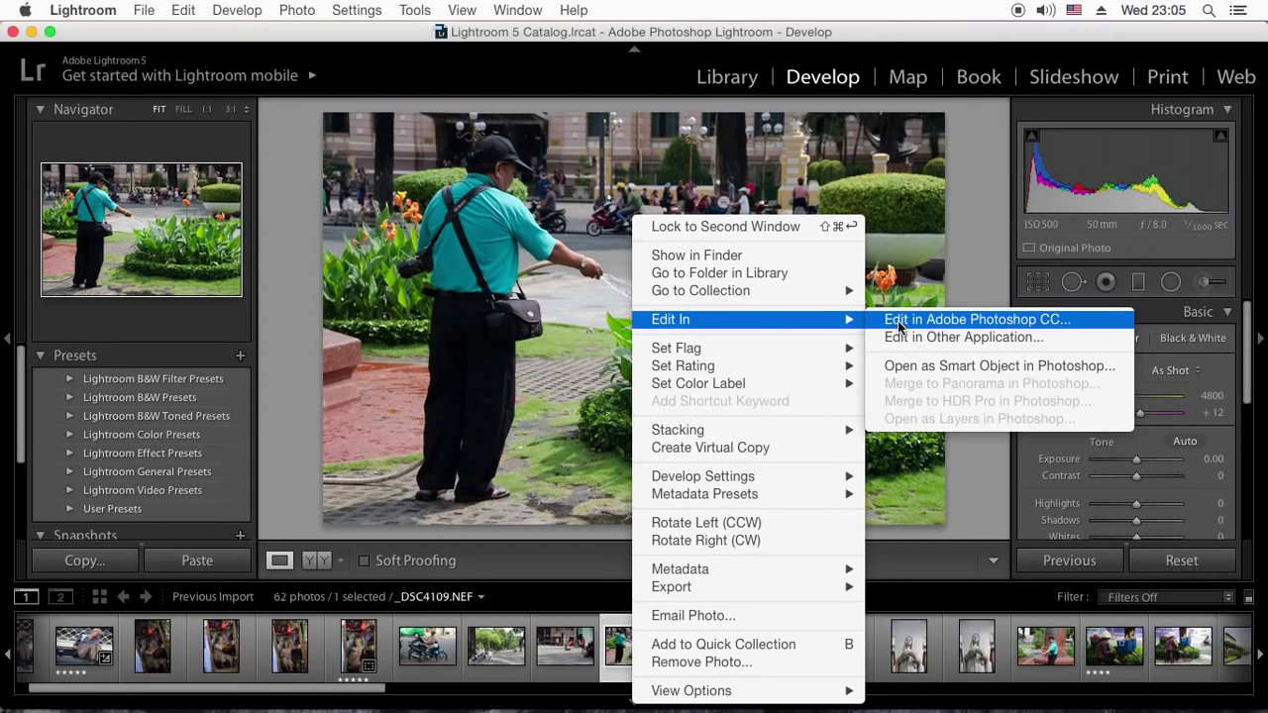
click(897, 321)
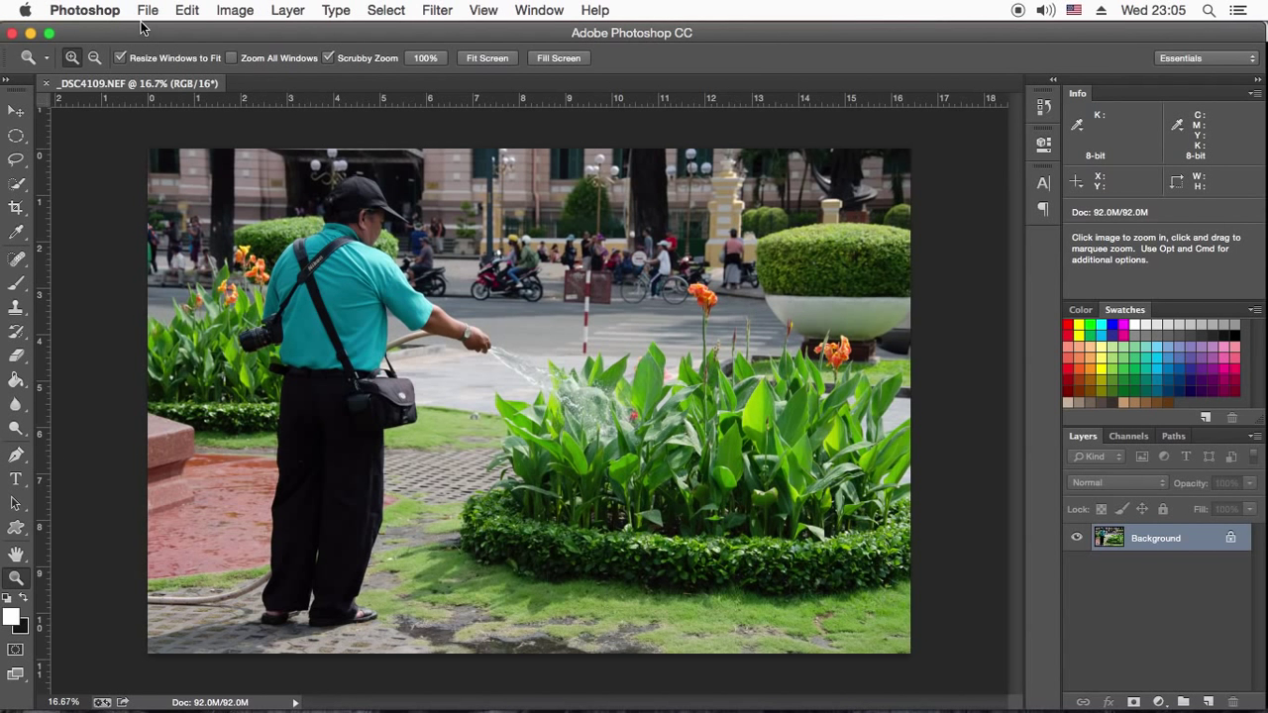
- Review Photoshop's Color Settings, keep sRGB IEC61966-2.1 as RGB working space, and cancel
click(195, 10)
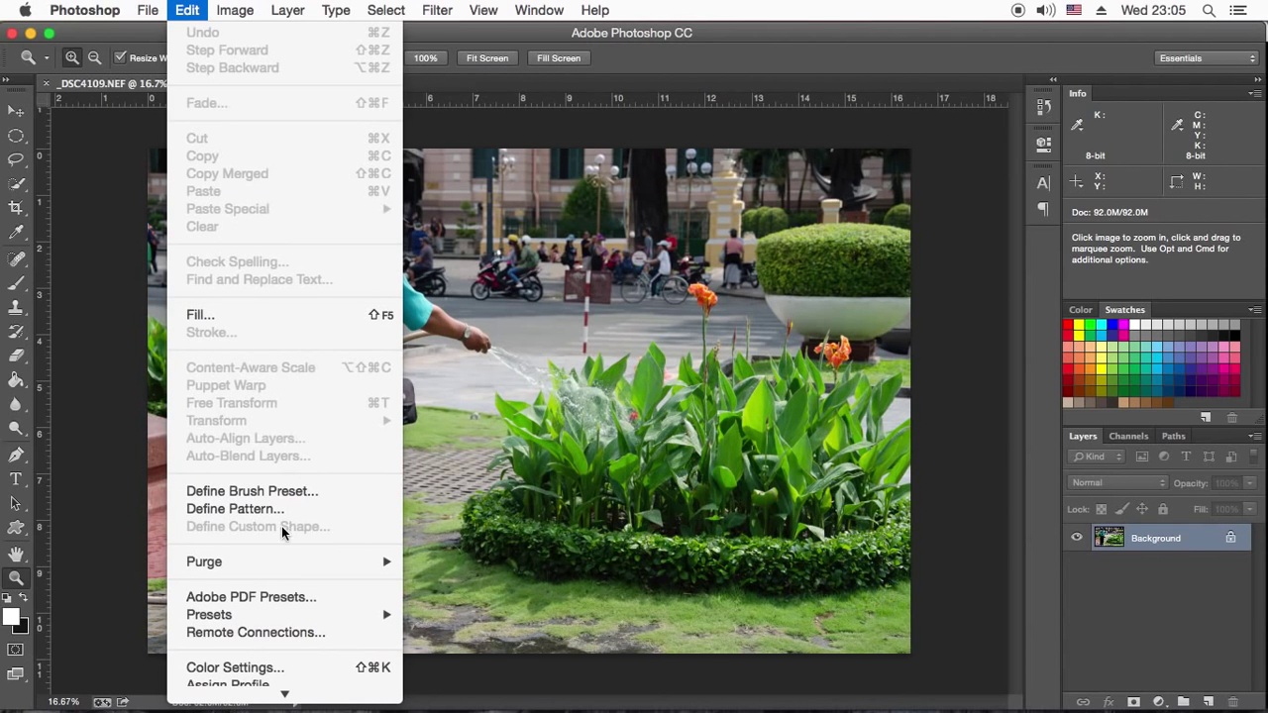
scroll(295, 663, down, 3)
scroll(295, 653, down, 2)
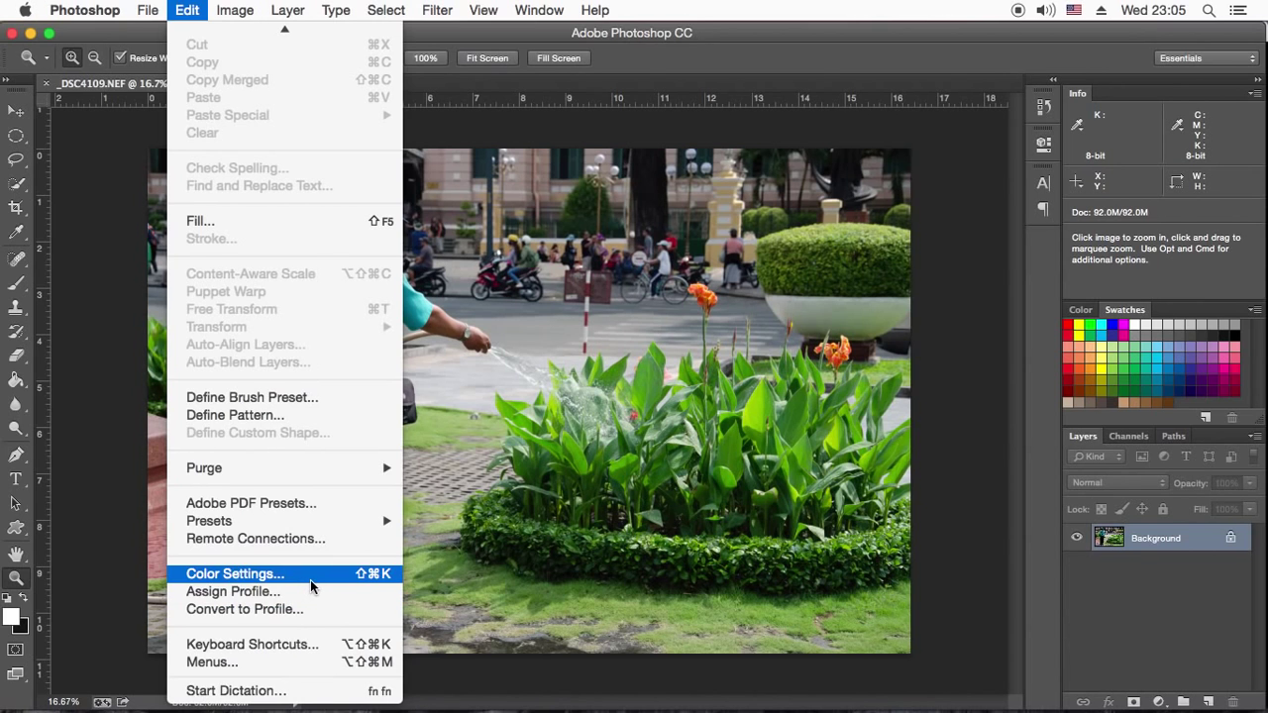
click(315, 576)
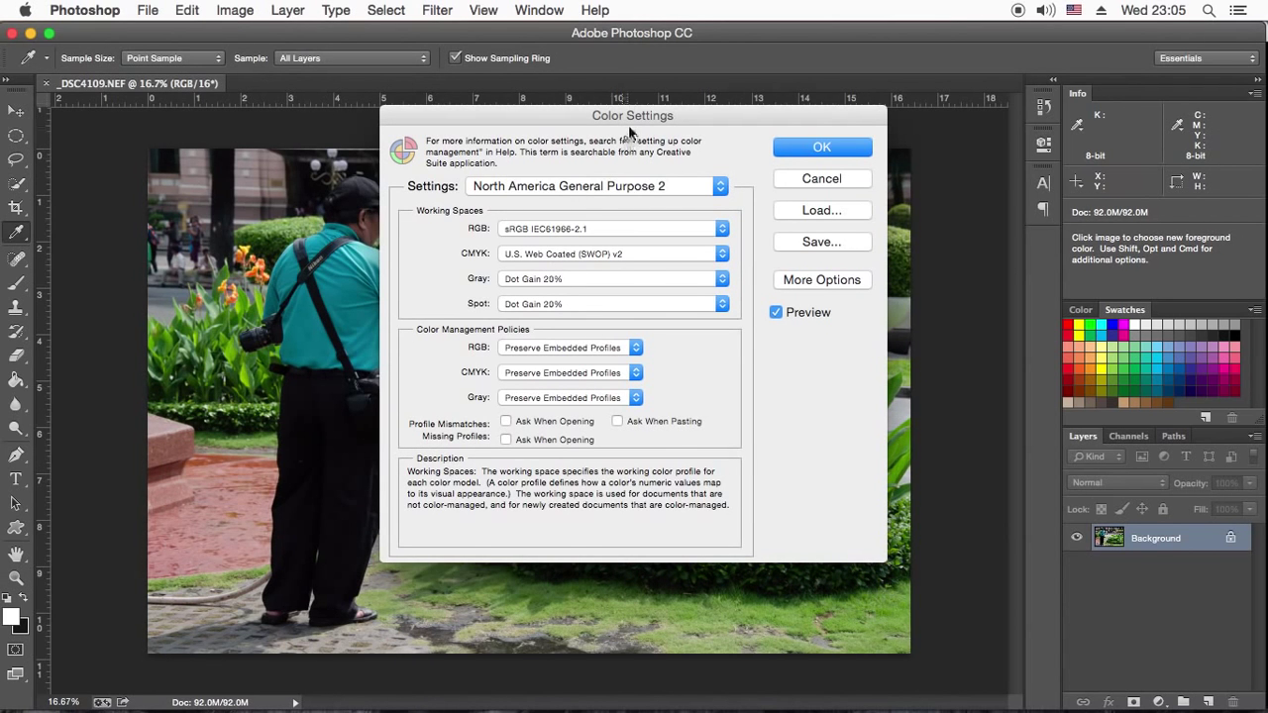
drag(637, 118, 801, 69)
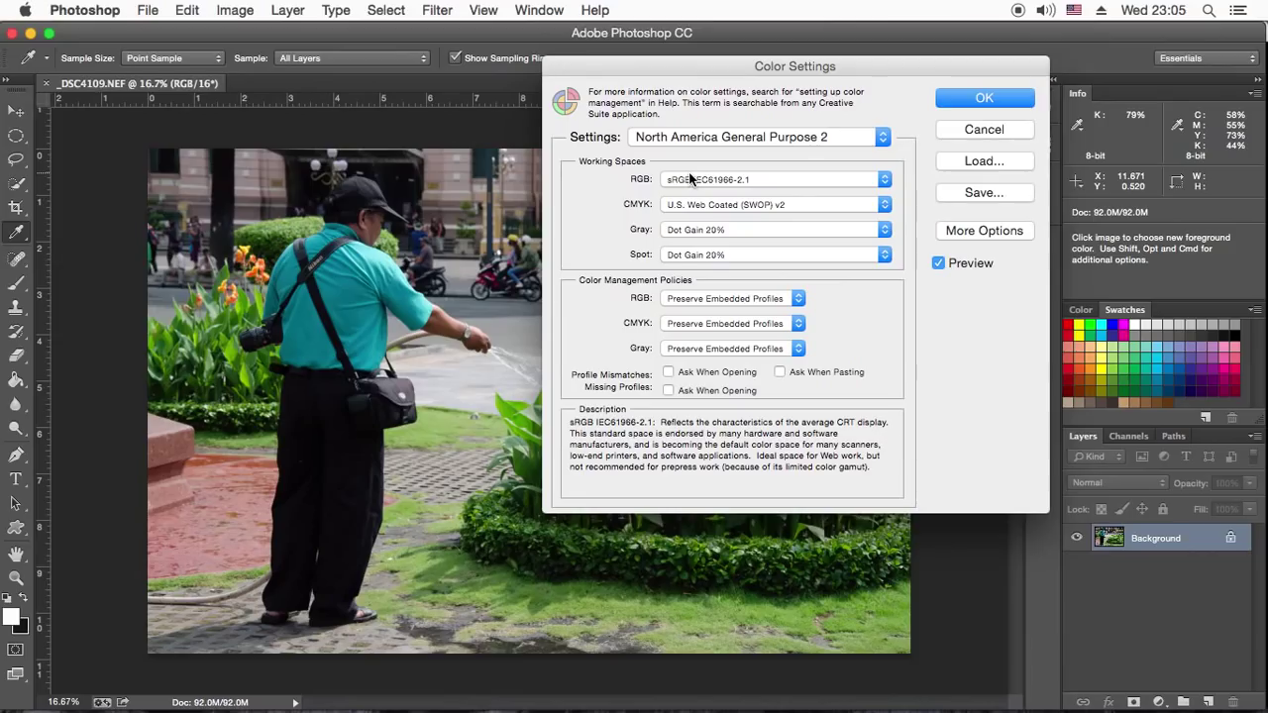
click(694, 178)
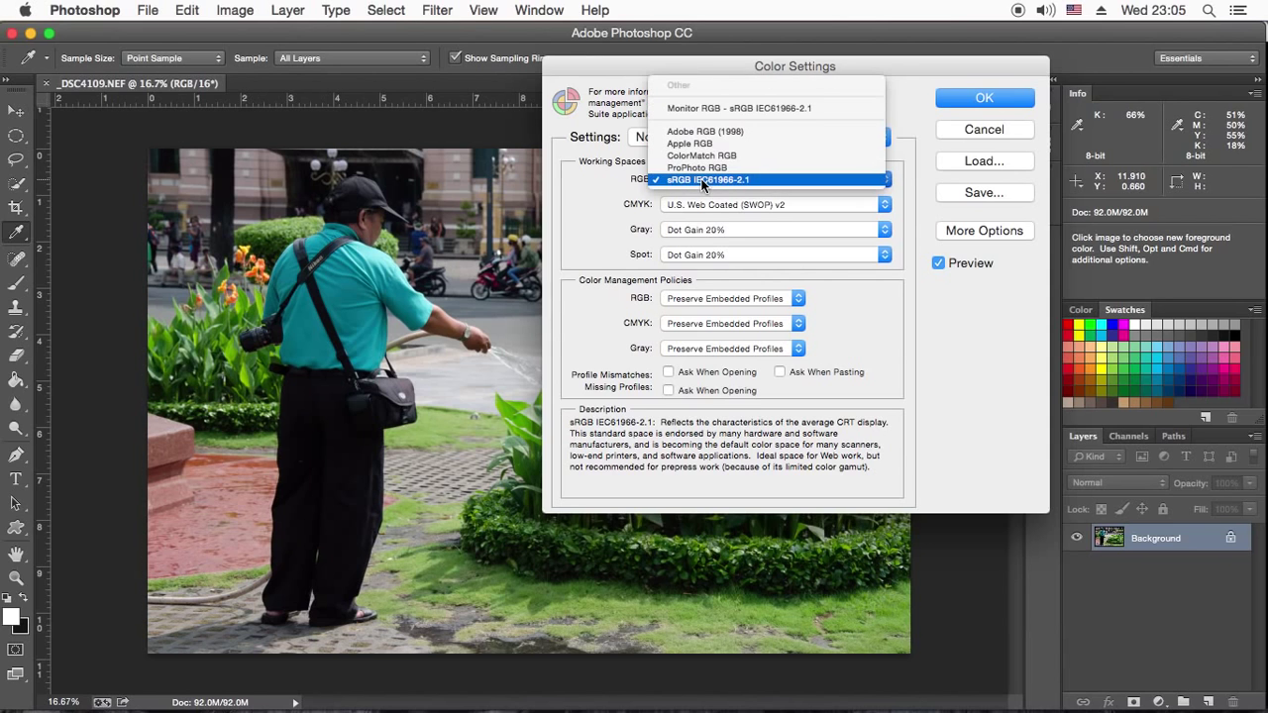
click(656, 220)
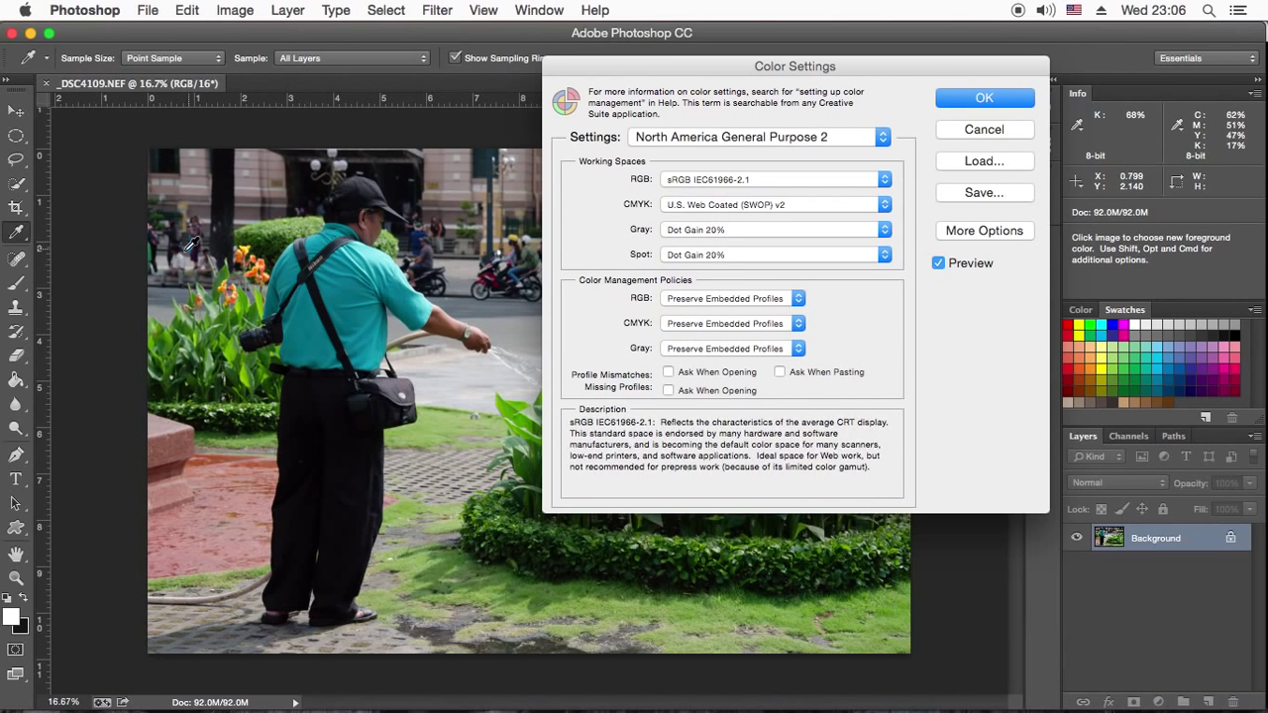
click(1005, 132)
click(16, 578)
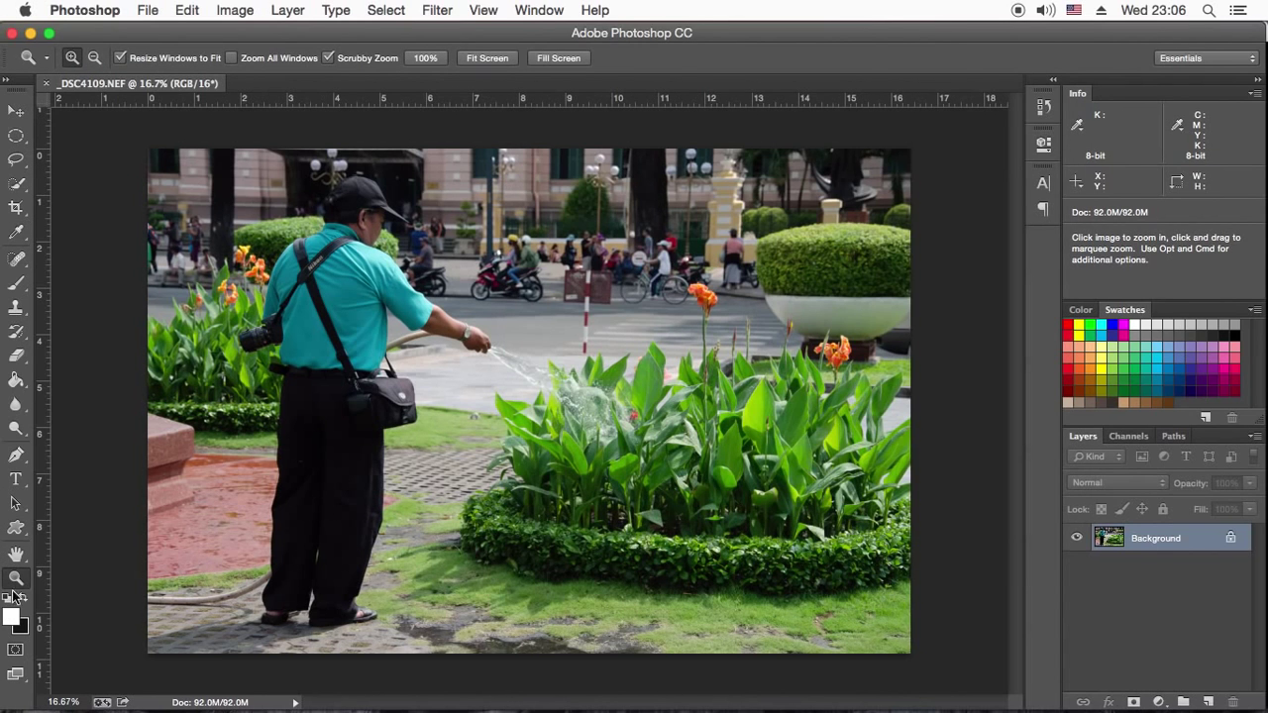
drag(416, 341, 460, 337)
right_click(460, 337)
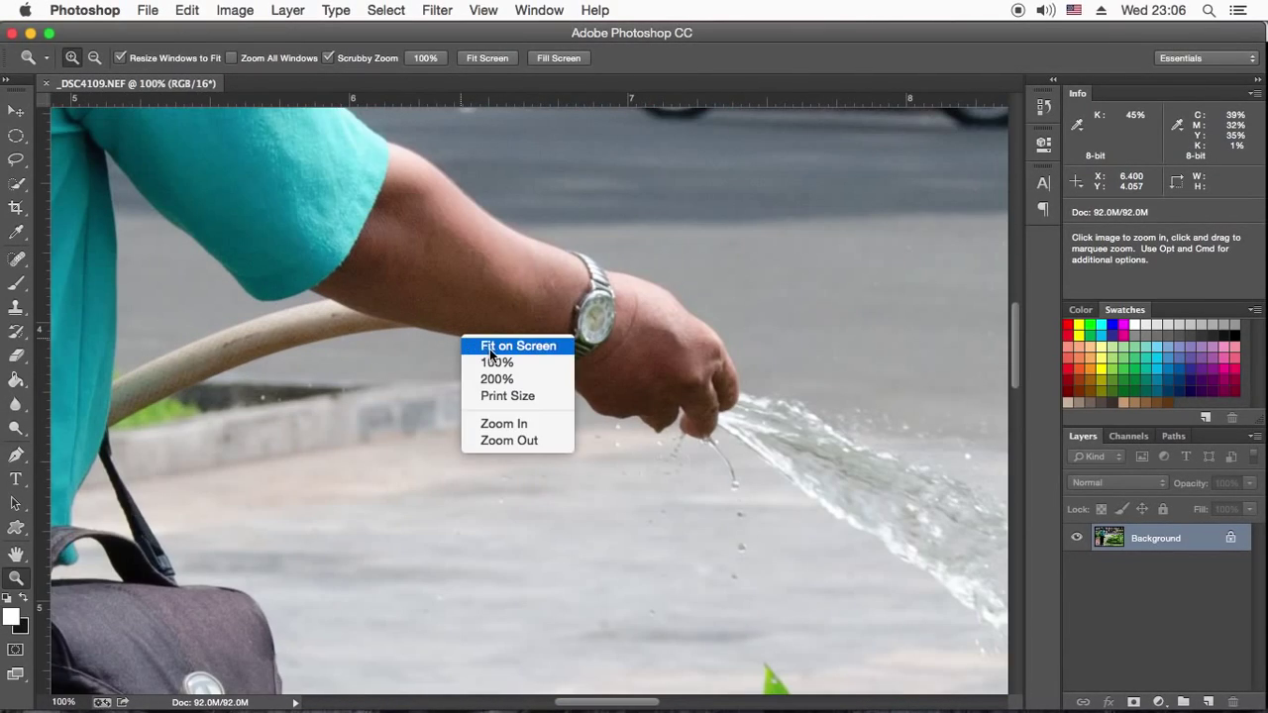
click(485, 360)
key(super+0)
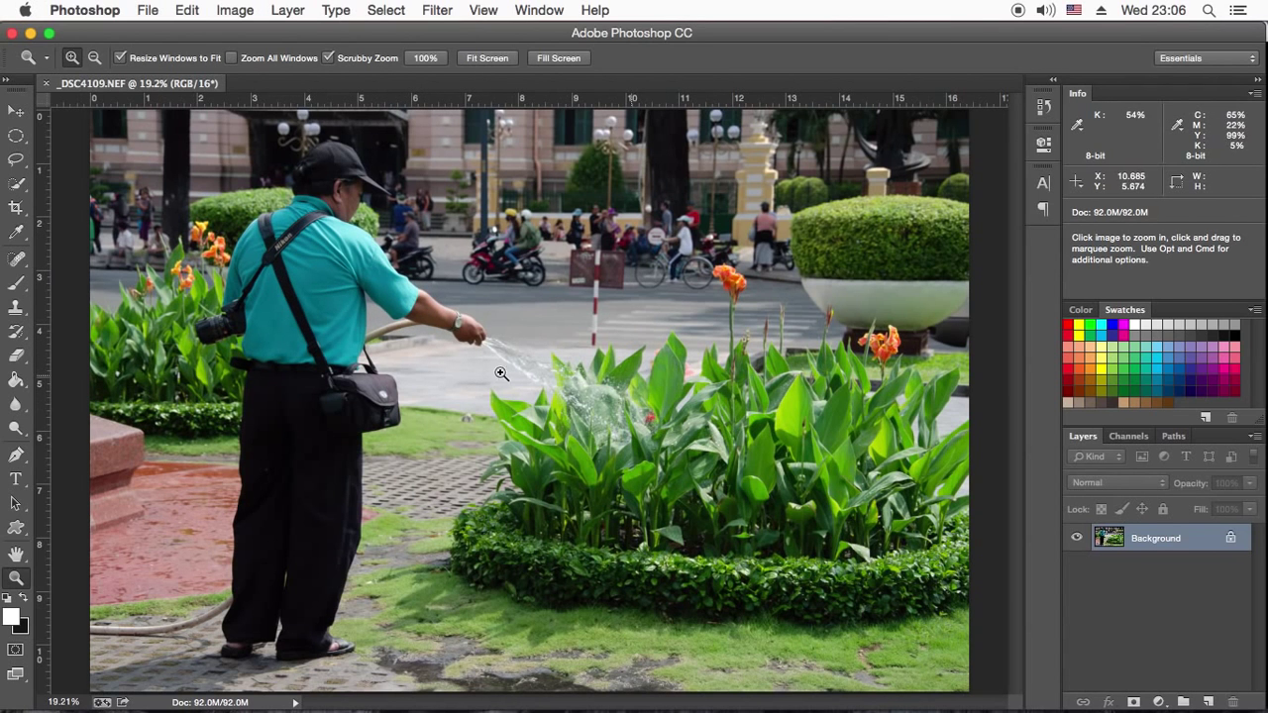
click(396, 372)
right_click(531, 299)
click(539, 301)
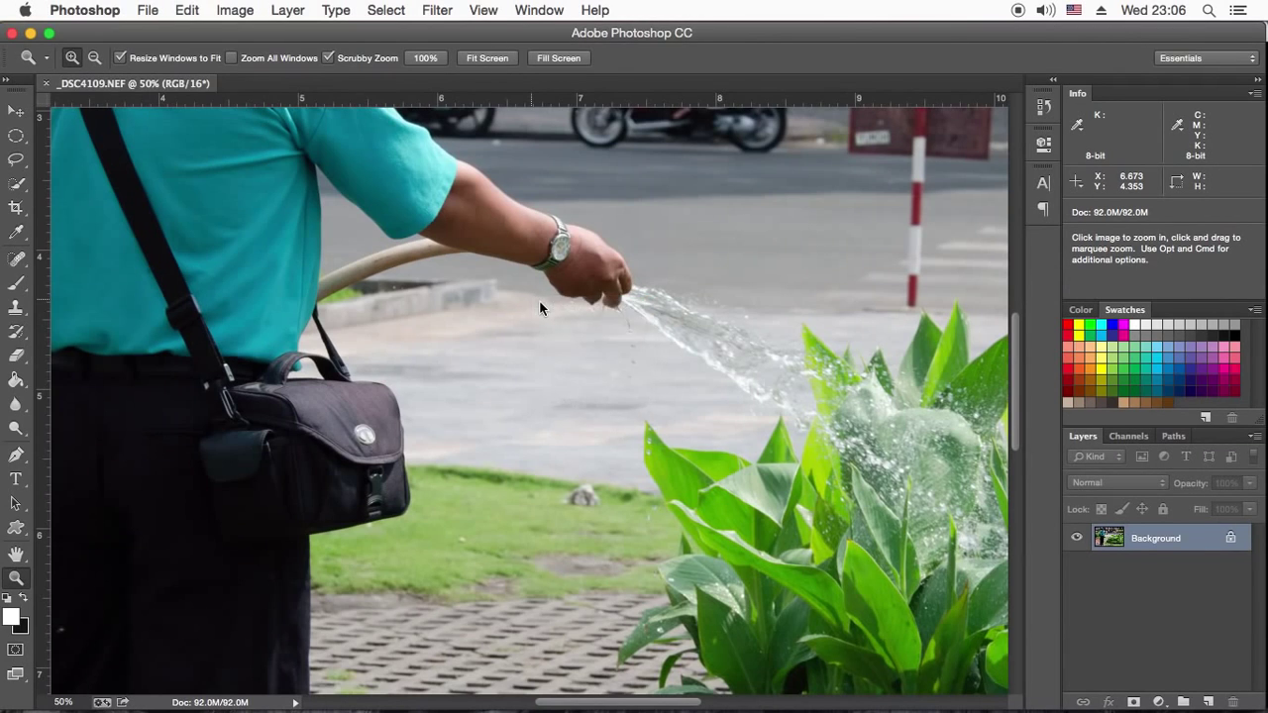
right_click(529, 313)
click(584, 415)
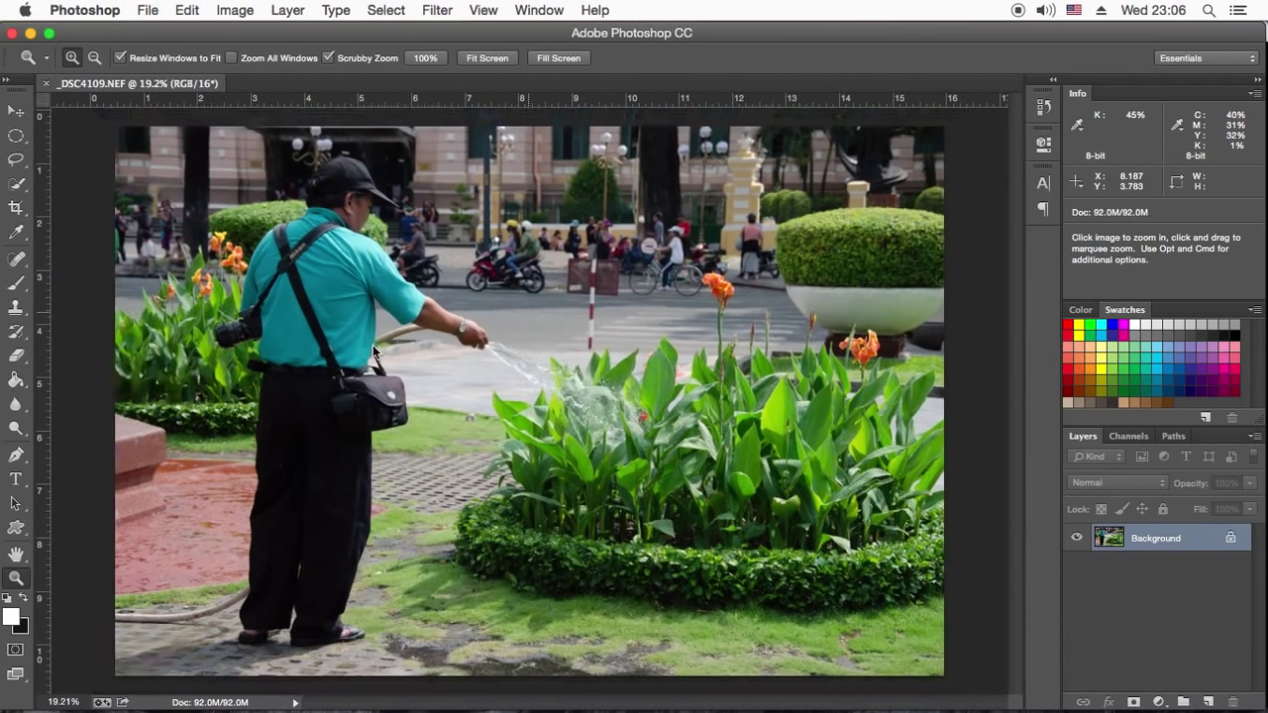
click(147, 14)
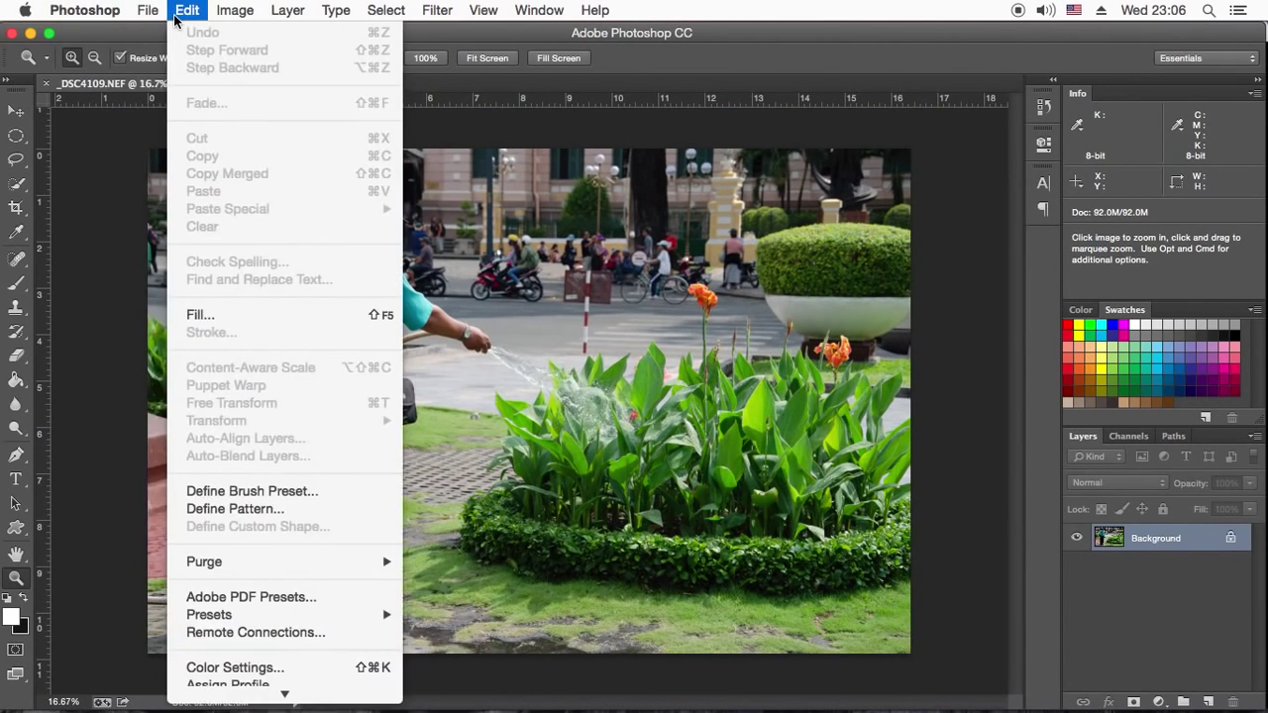
mouse_move(187, 10)
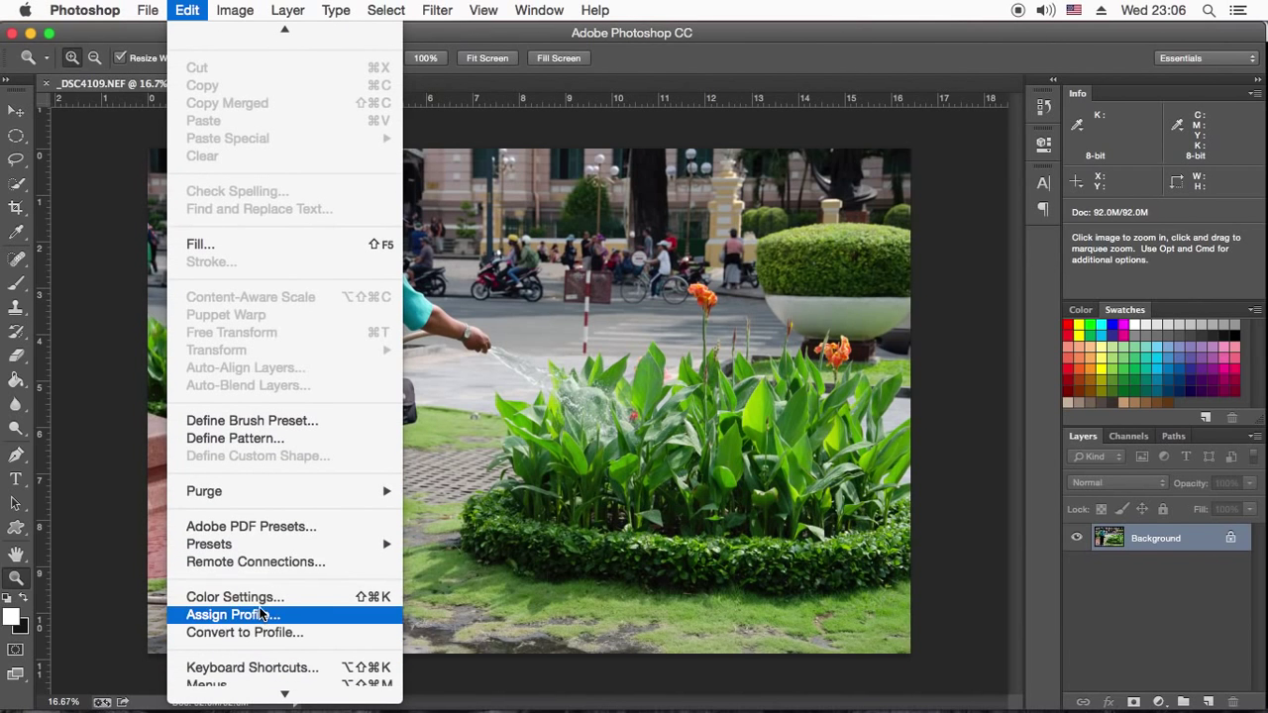
- Reopen Color Settings and toggle Profile Mismatches: Ask When Opening on, then back off
click(265, 606)
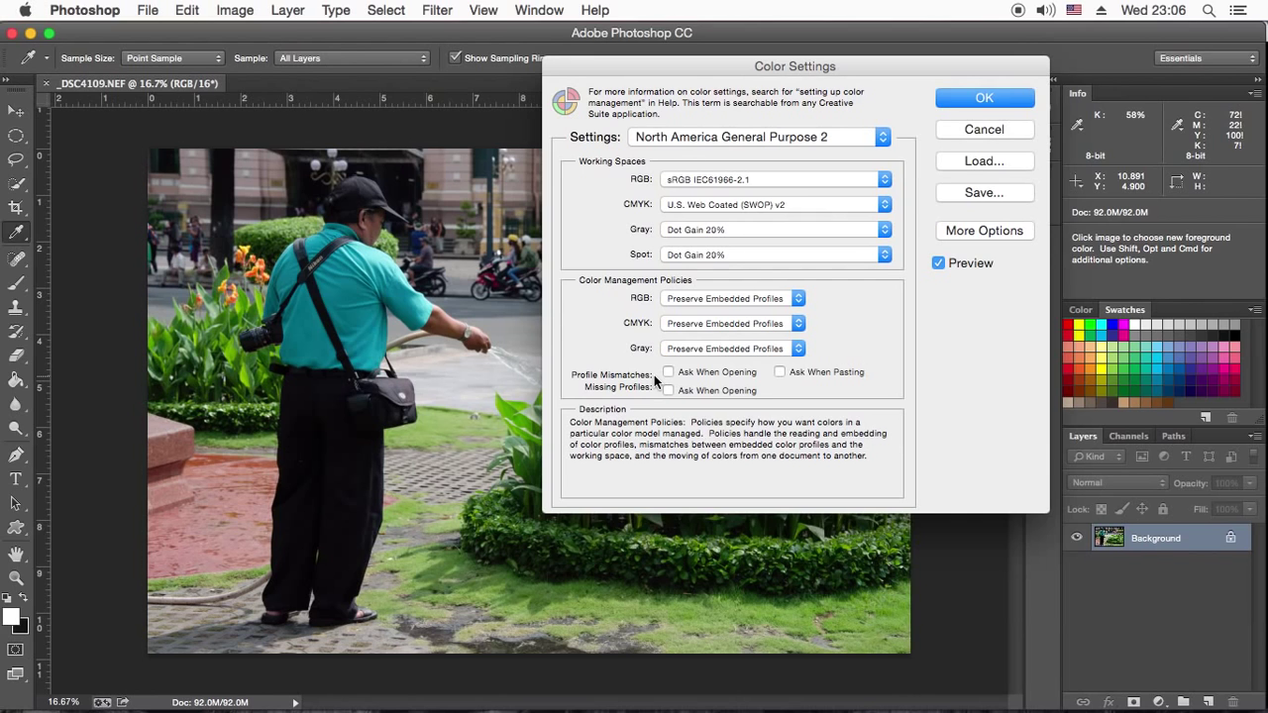
click(668, 371)
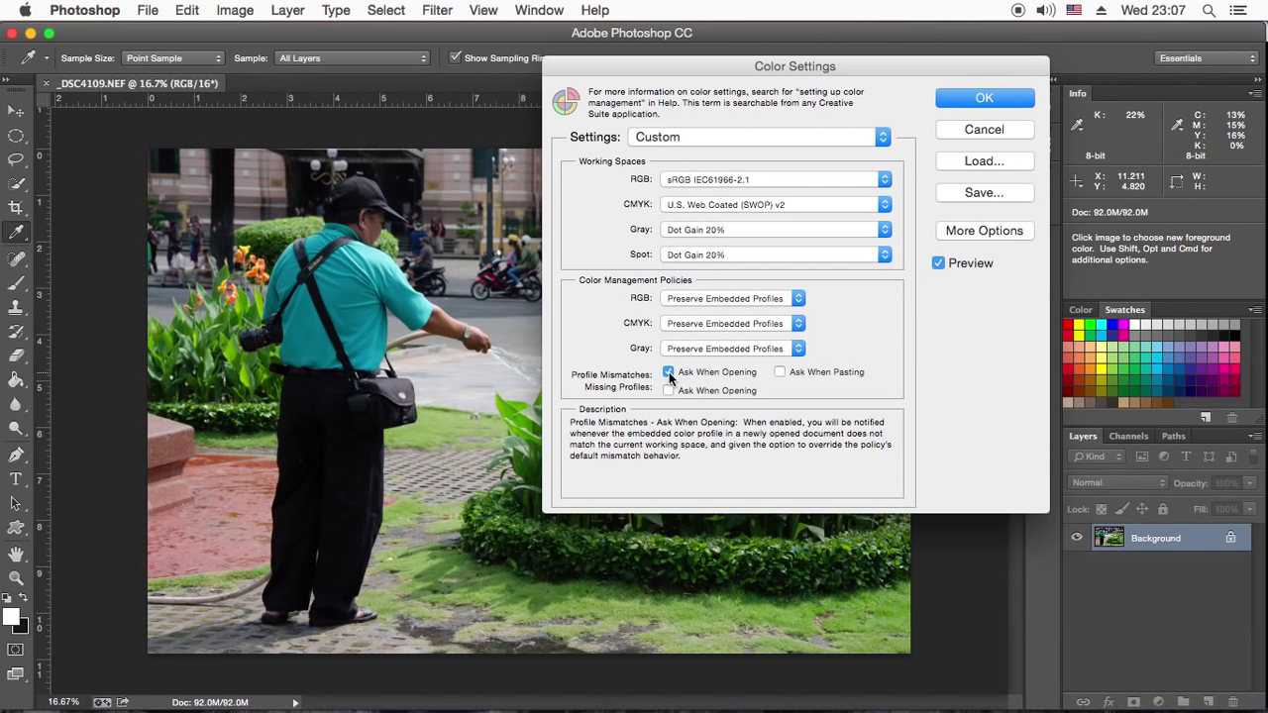
click(668, 373)
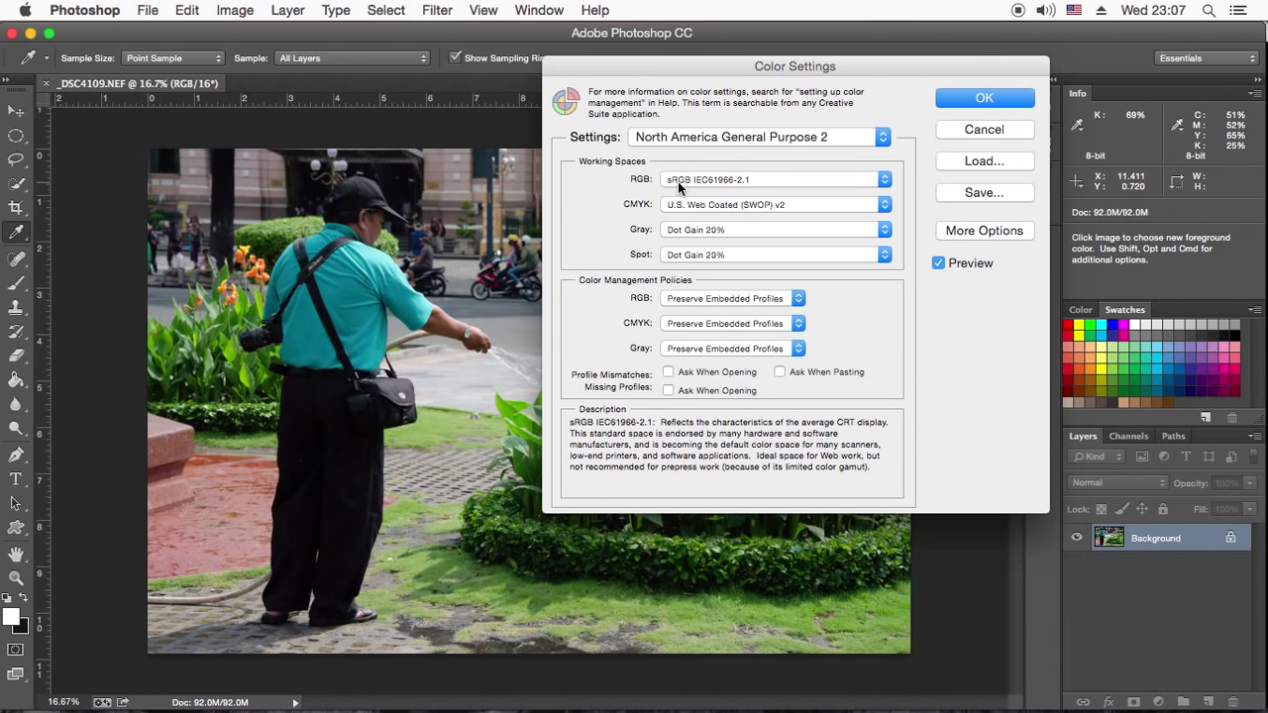
mouse_move(754, 137)
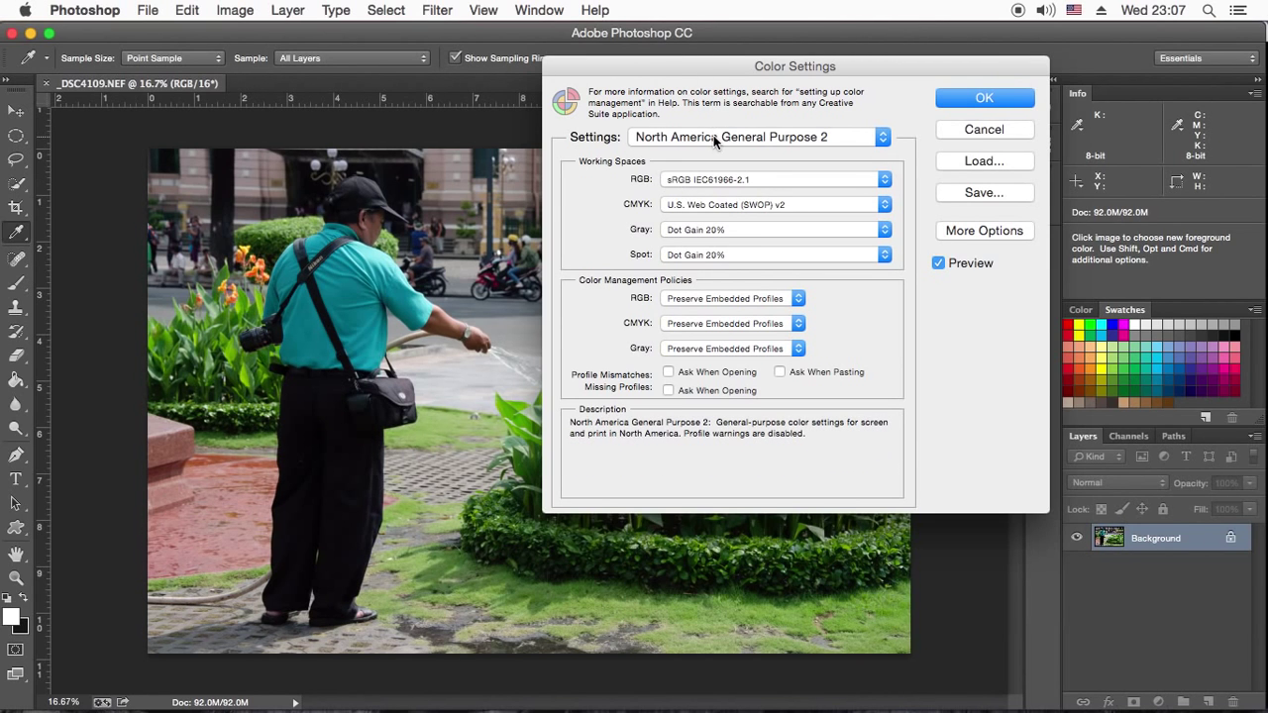
- Try Adobe RGB (1998), then apply Monitor RGB - sRGB IEC61966-2.1 as the RGB working space
click(703, 182)
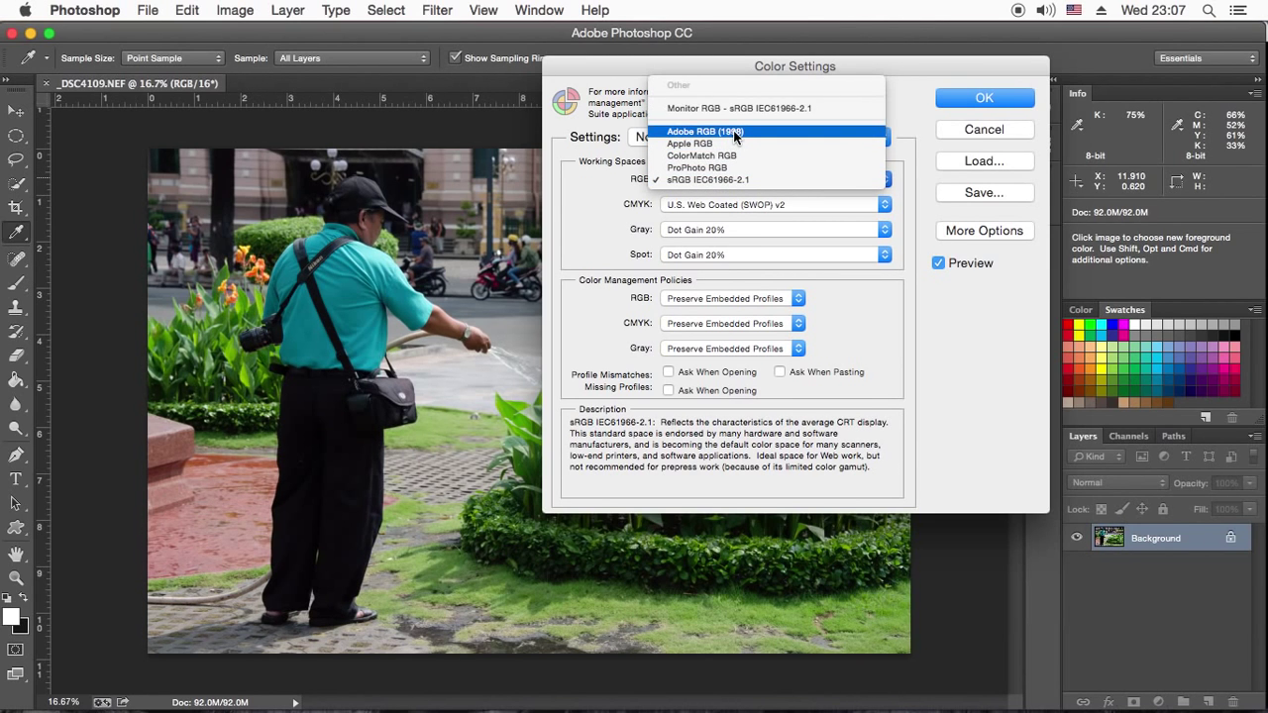
key(a)
key(Return)
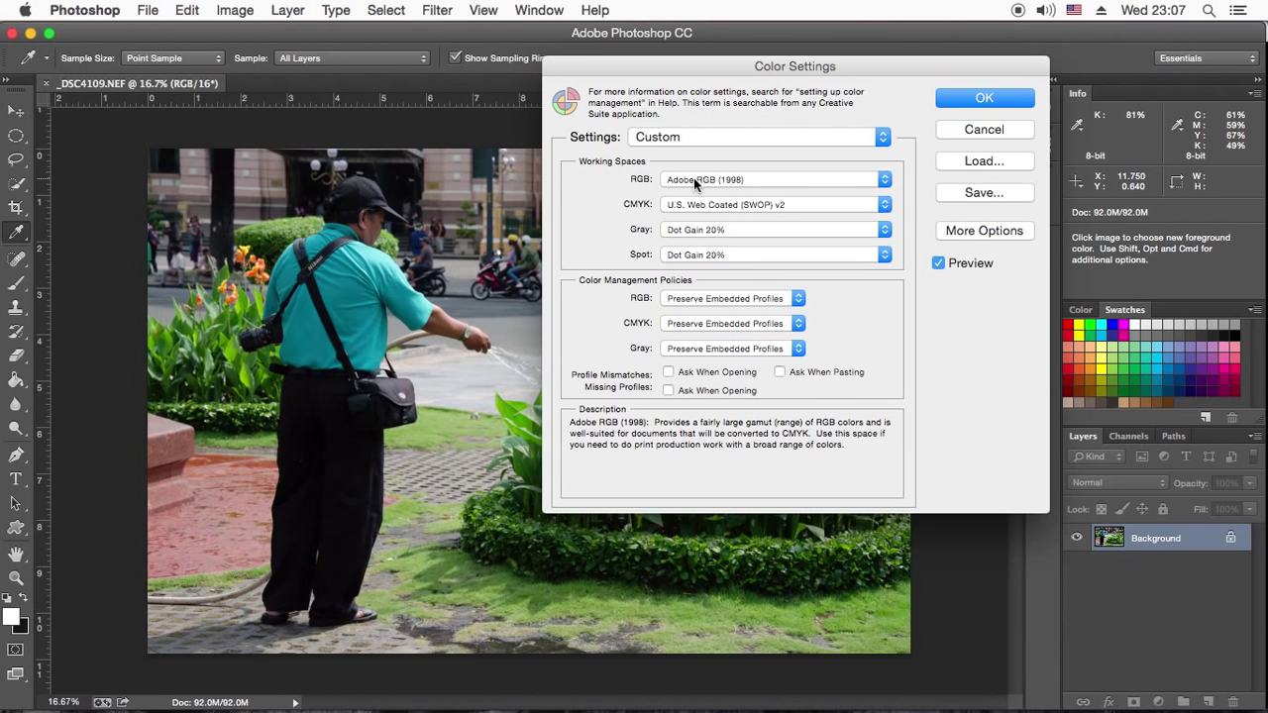
mouse_move(772, 180)
click(720, 181)
click(720, 148)
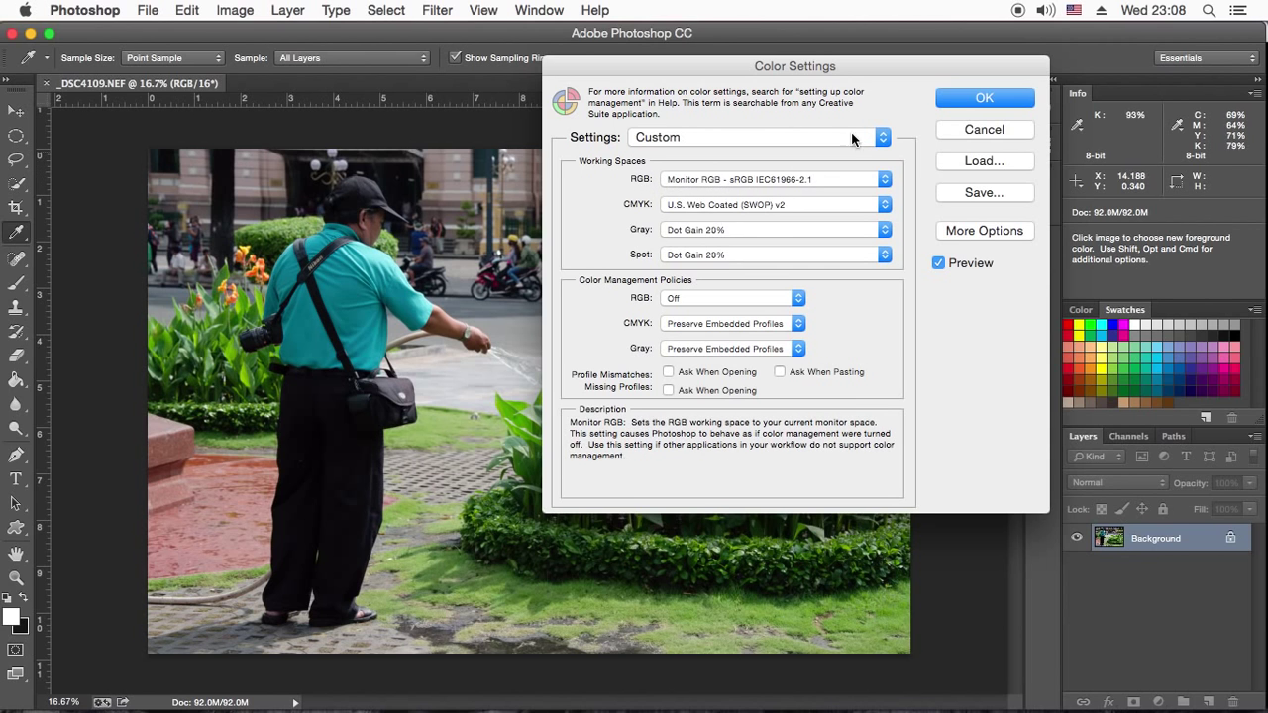
click(983, 98)
- Zoom in on the man with the hose using the Zoom tool
key(z)
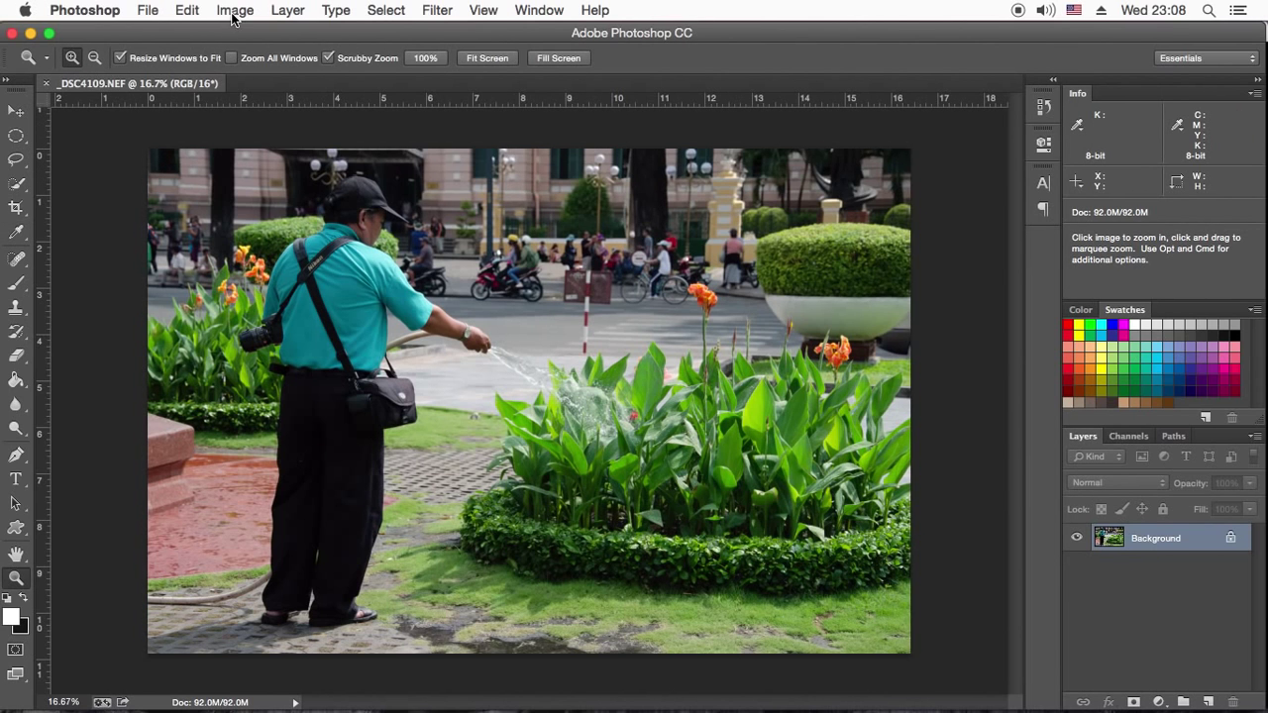
click(187, 10)
scroll(247, 664, down, 3)
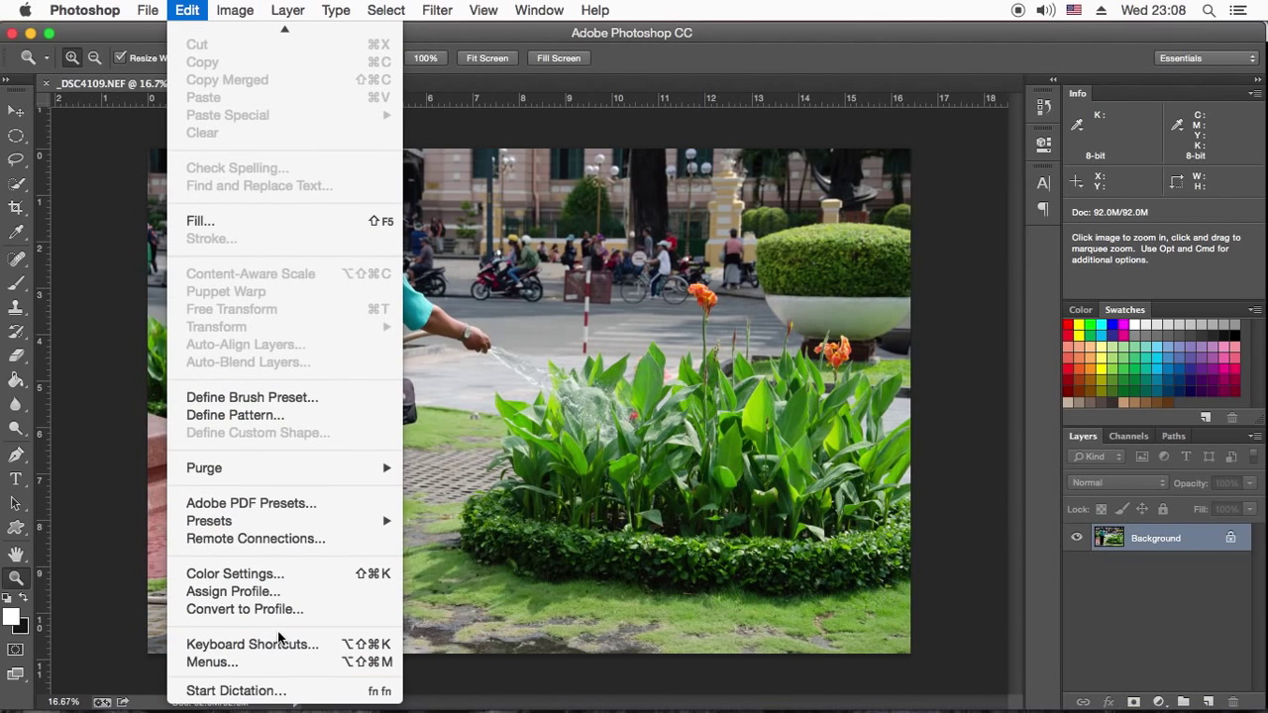
click(618, 386)
click(463, 295)
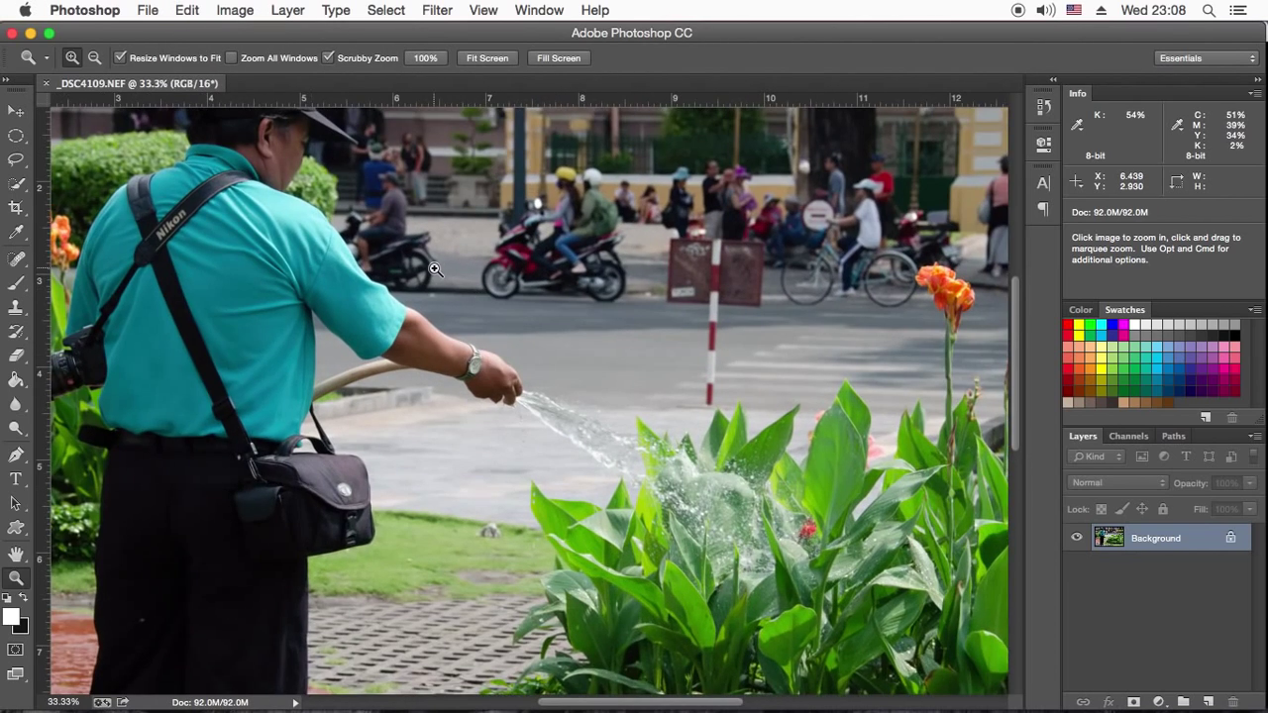
- Fit the photo on screen, zoom out one step, and return to Lightroom's Develop view
right_click(433, 269)
click(461, 275)
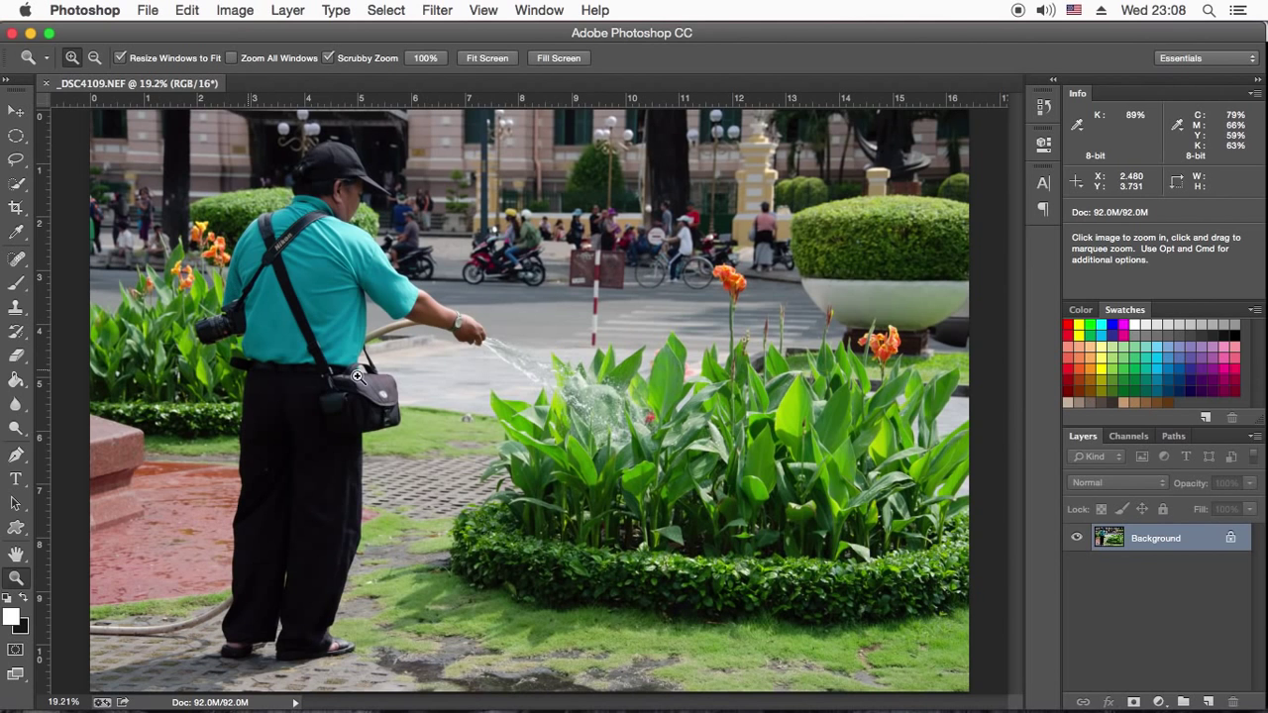
right_click(408, 348)
click(470, 458)
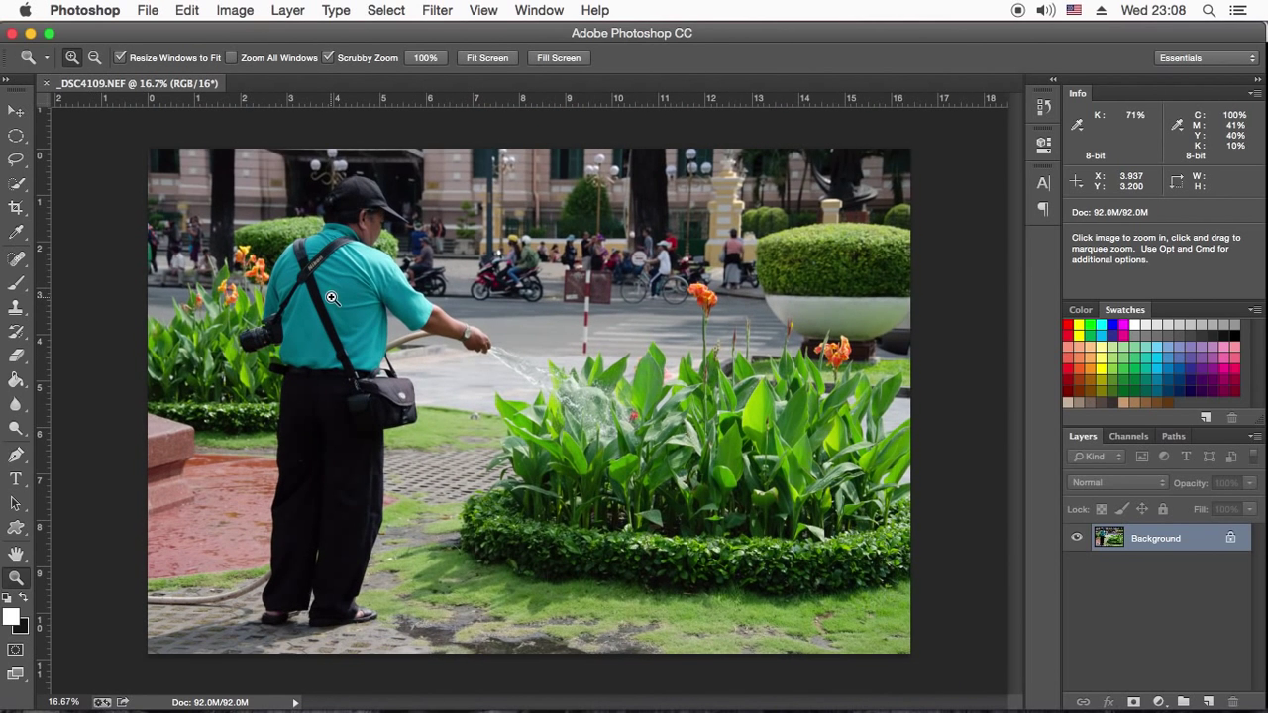
mouse_move(552, 658)
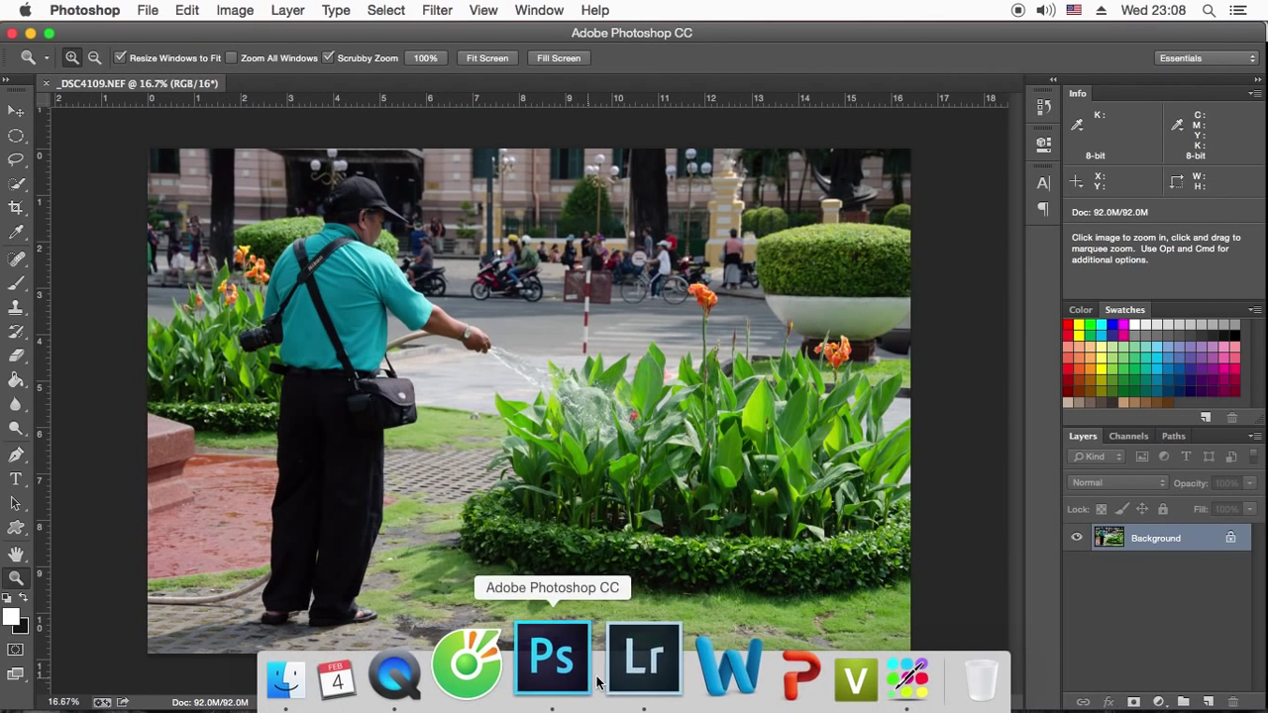
click(644, 662)
- Review Lightroom's External Editing preferences (16-bit ProPhoto RGB TIFF), then return to Photoshop
click(114, 10)
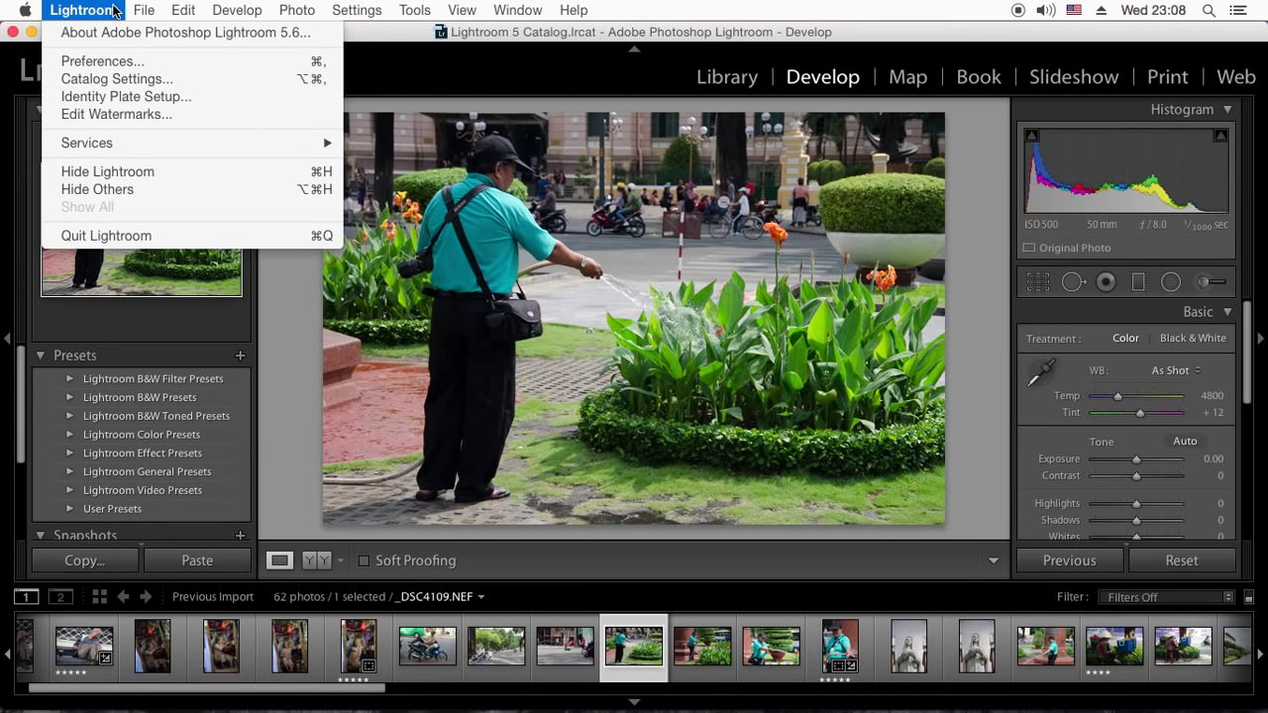
click(515, 237)
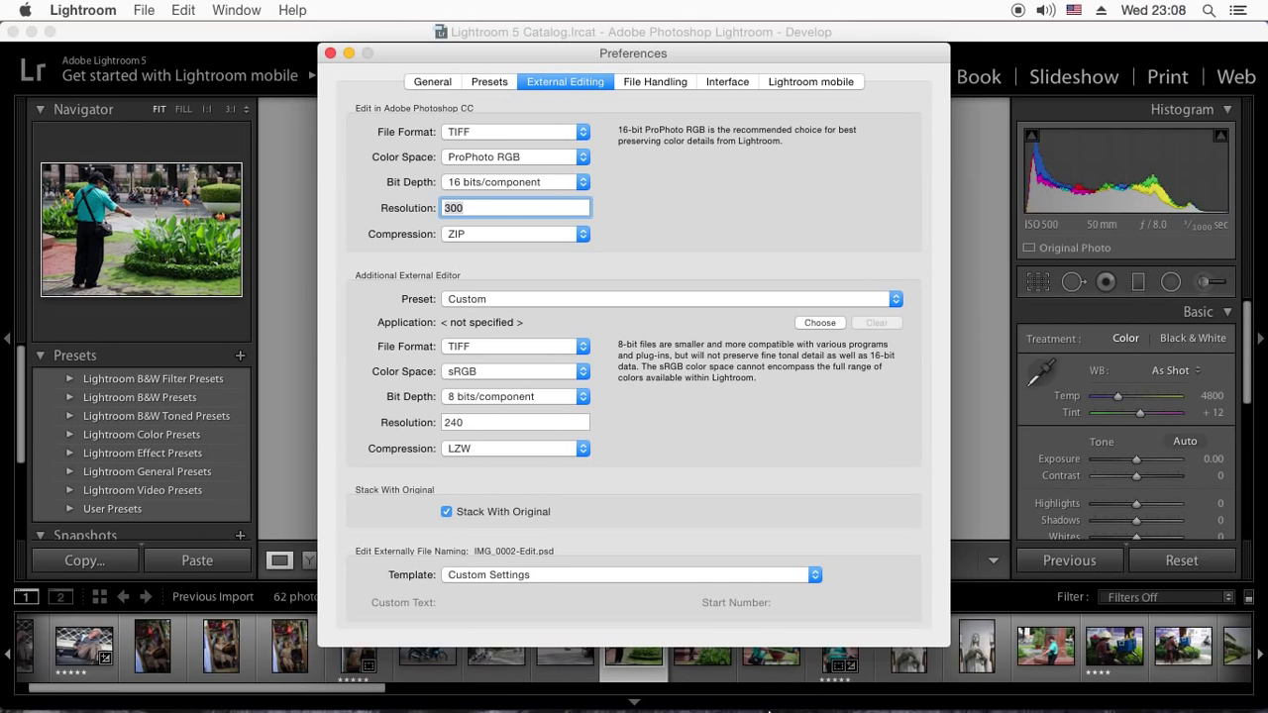
click(557, 662)
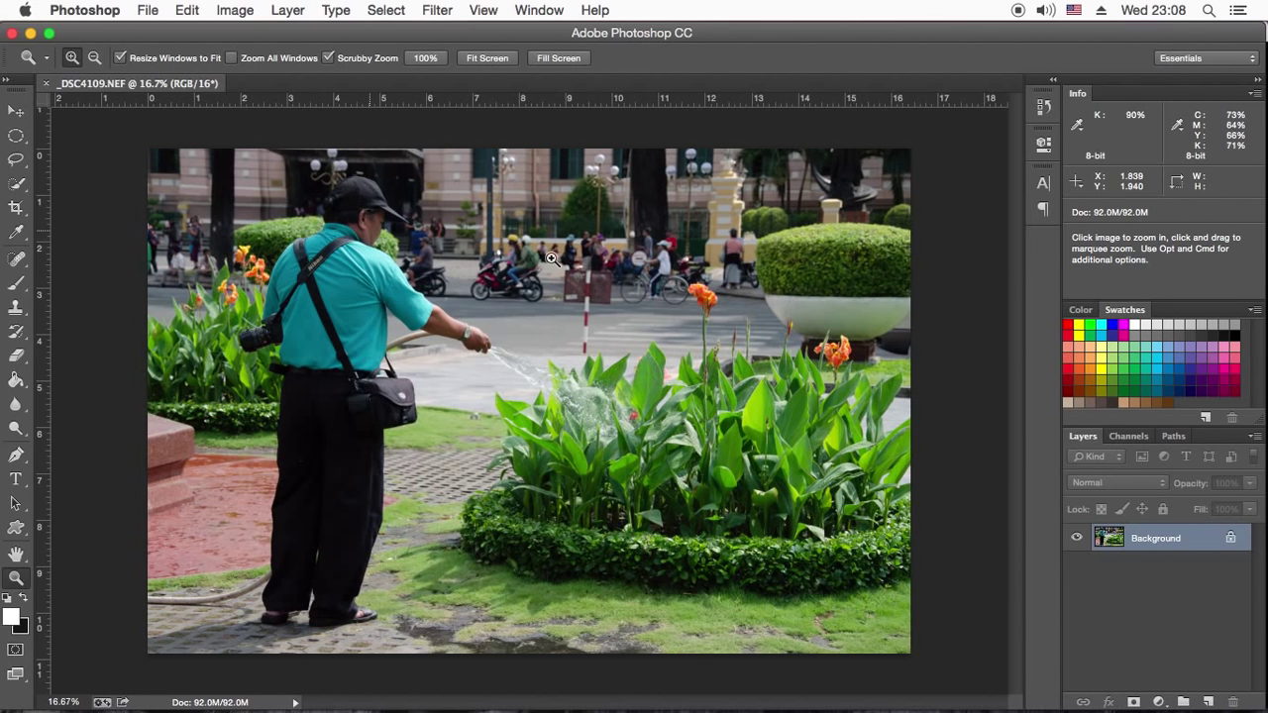
click(153, 15)
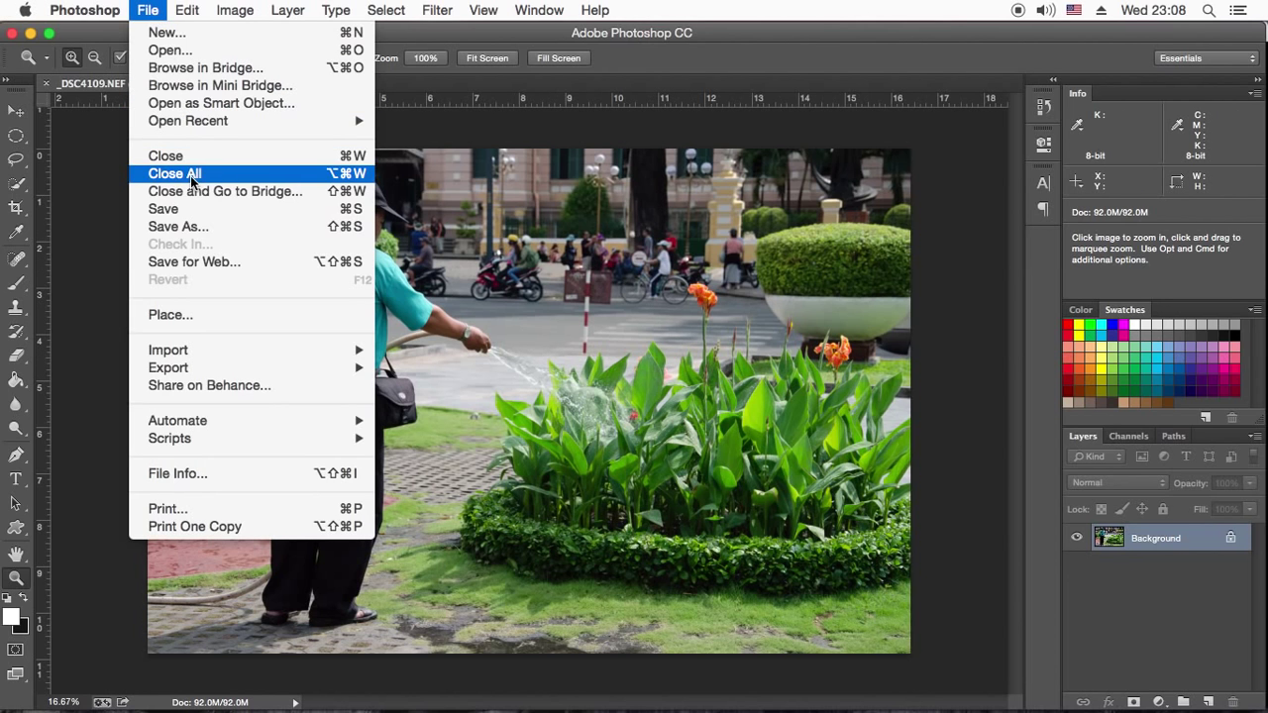
click(950, 423)
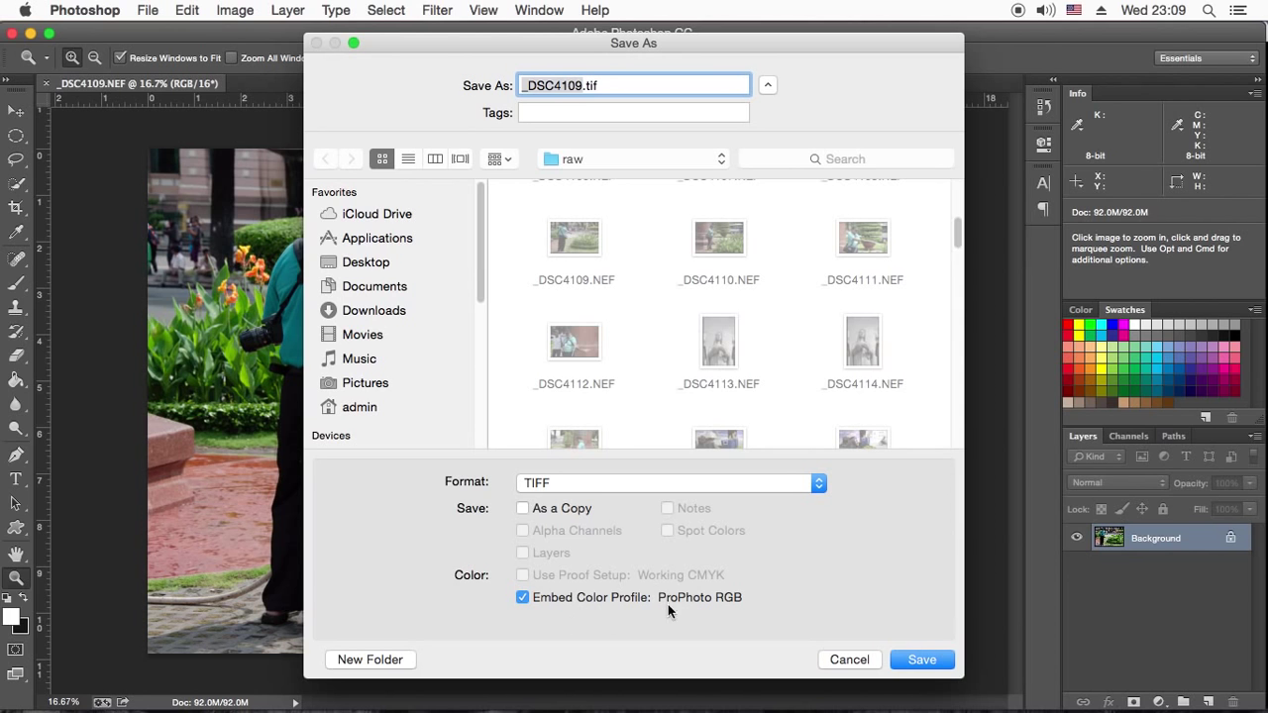
click(866, 659)
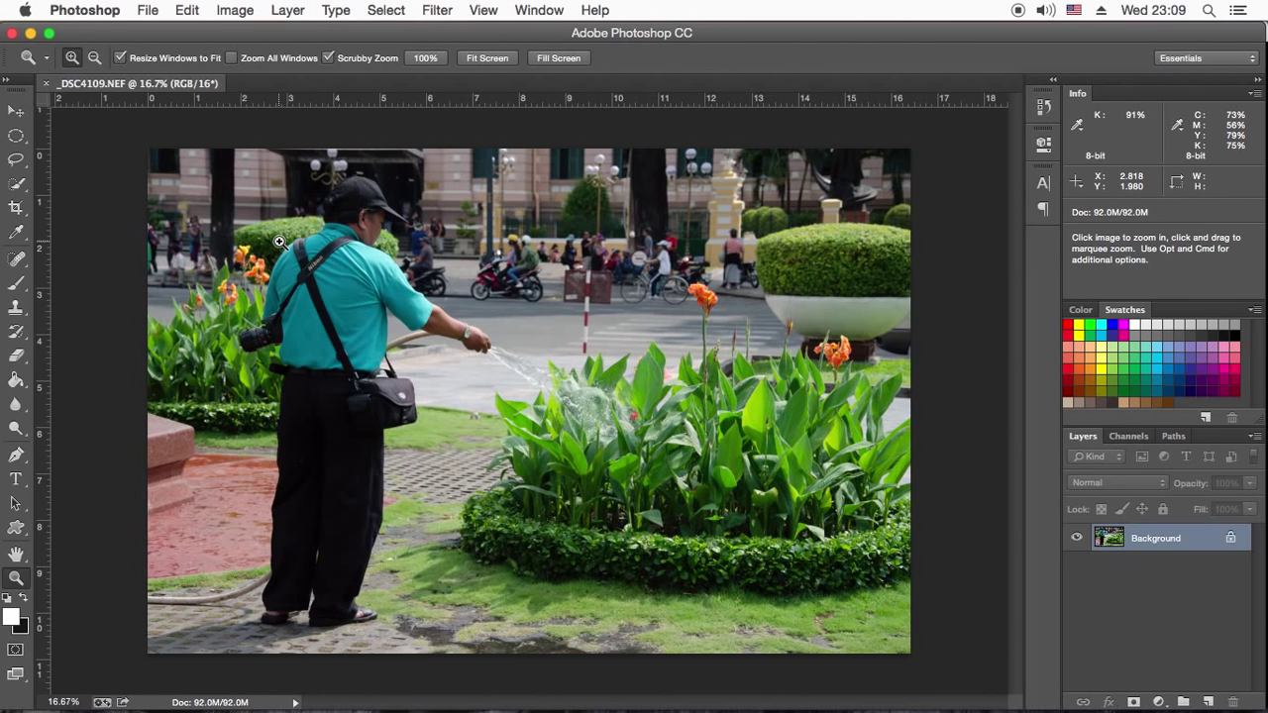
click(188, 10)
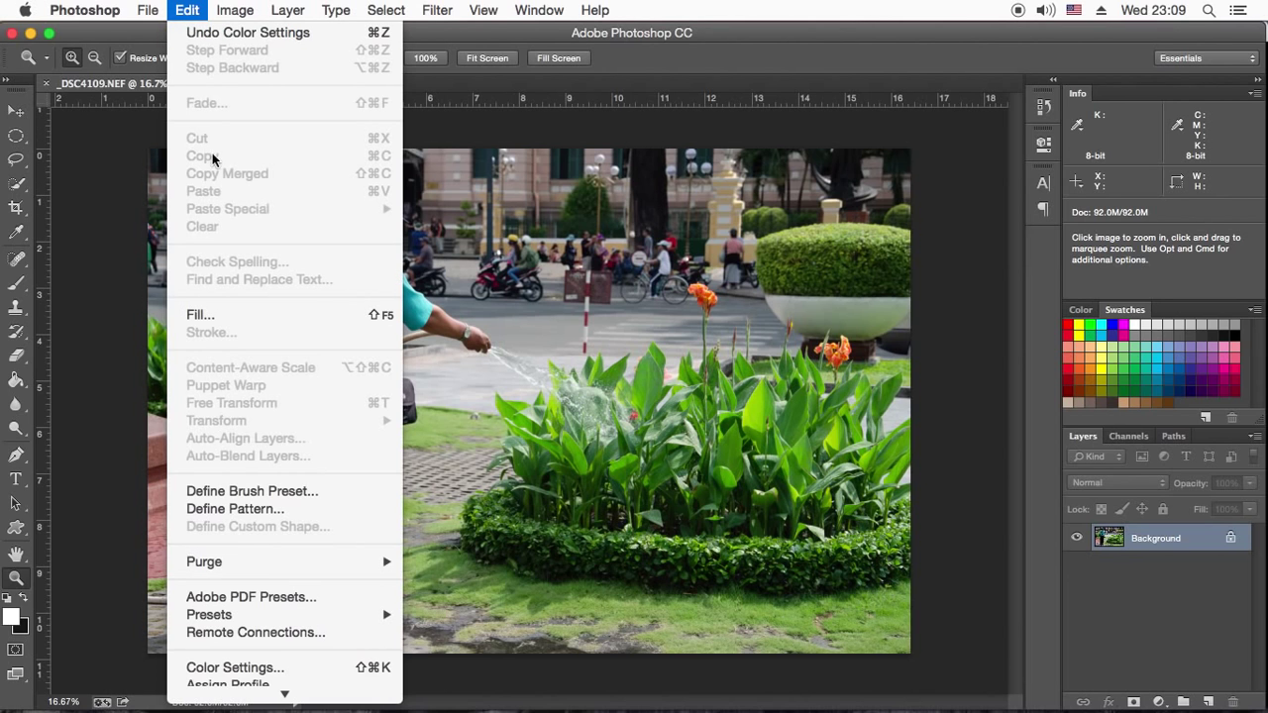
scroll(259, 661, down, 3)
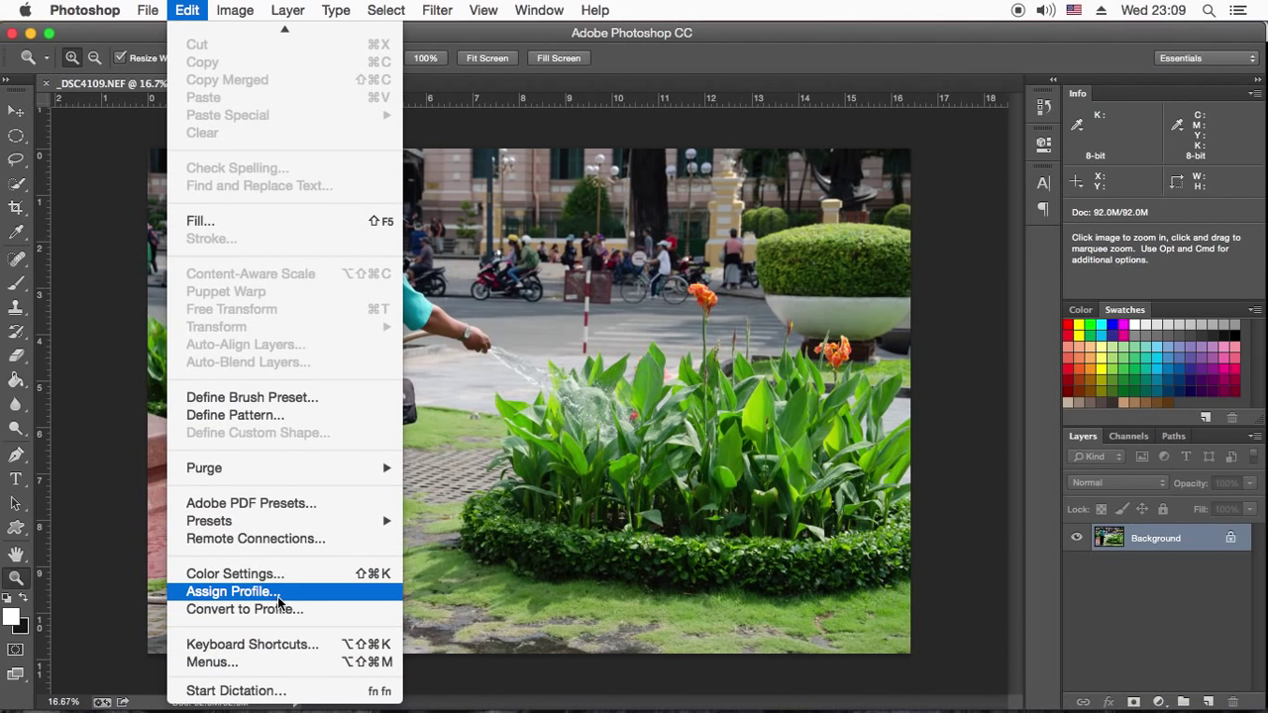
click(921, 519)
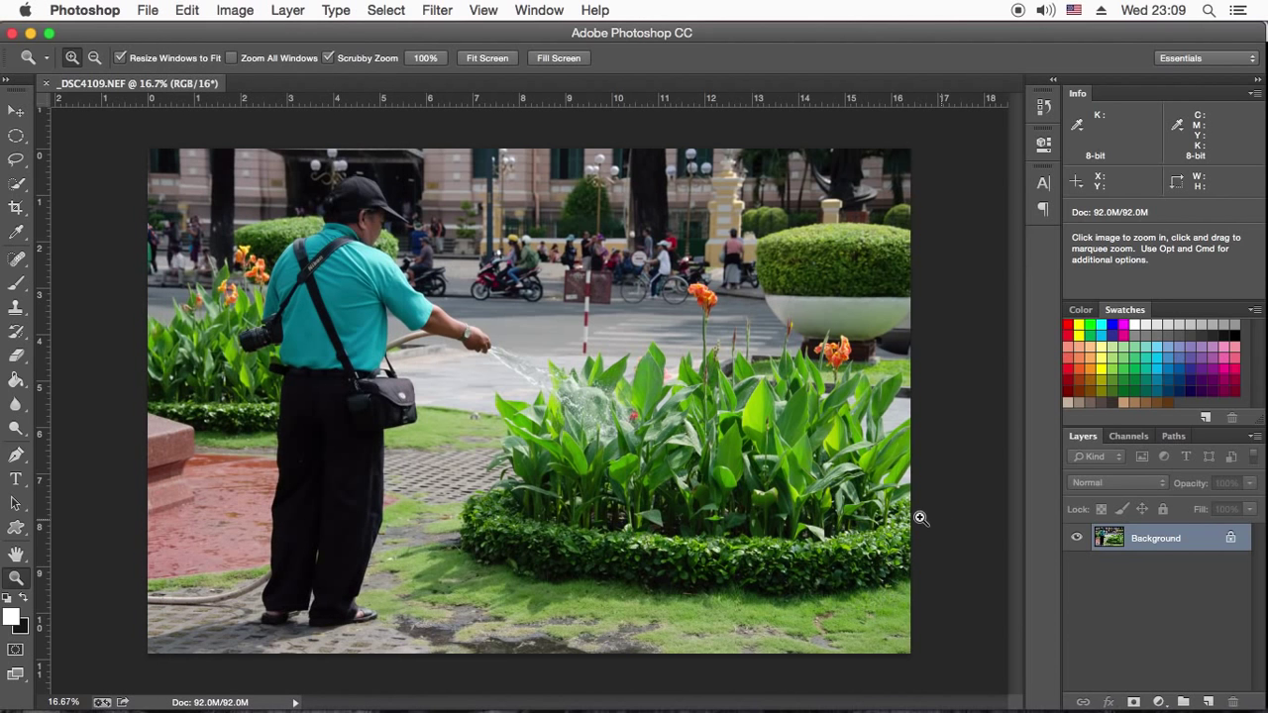
click(198, 12)
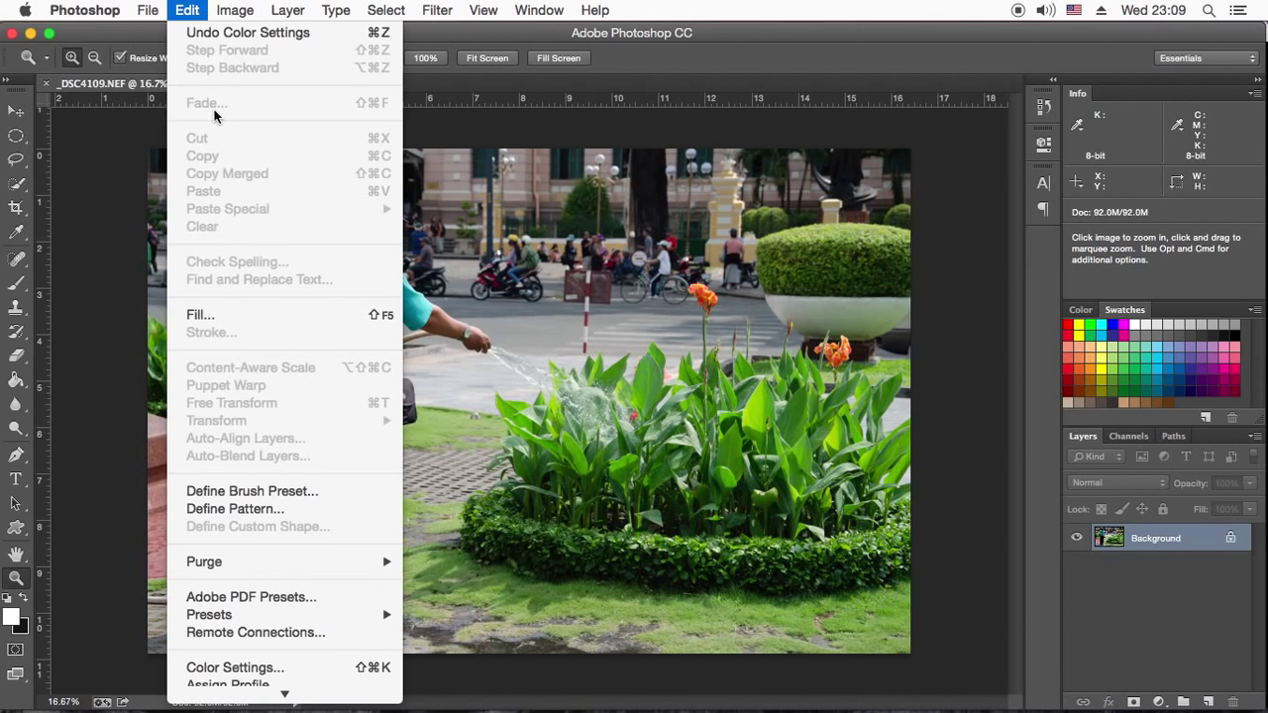
scroll(254, 584, down, 3)
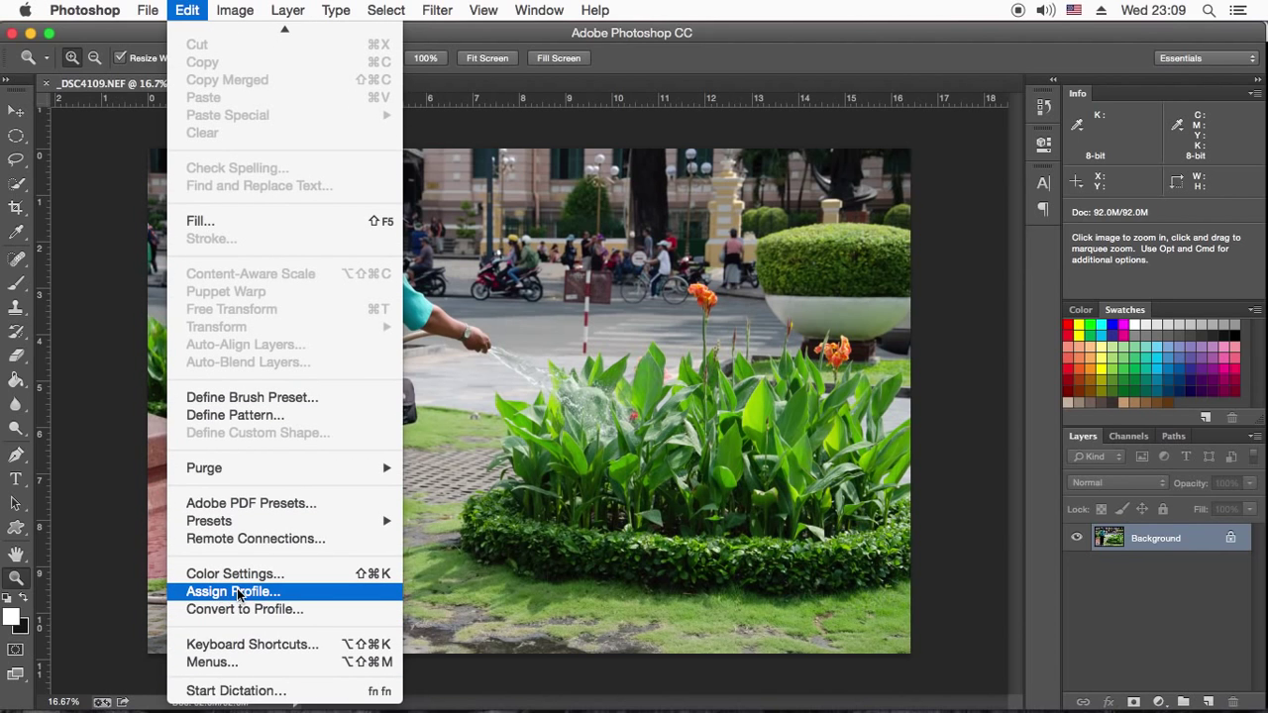
click(299, 591)
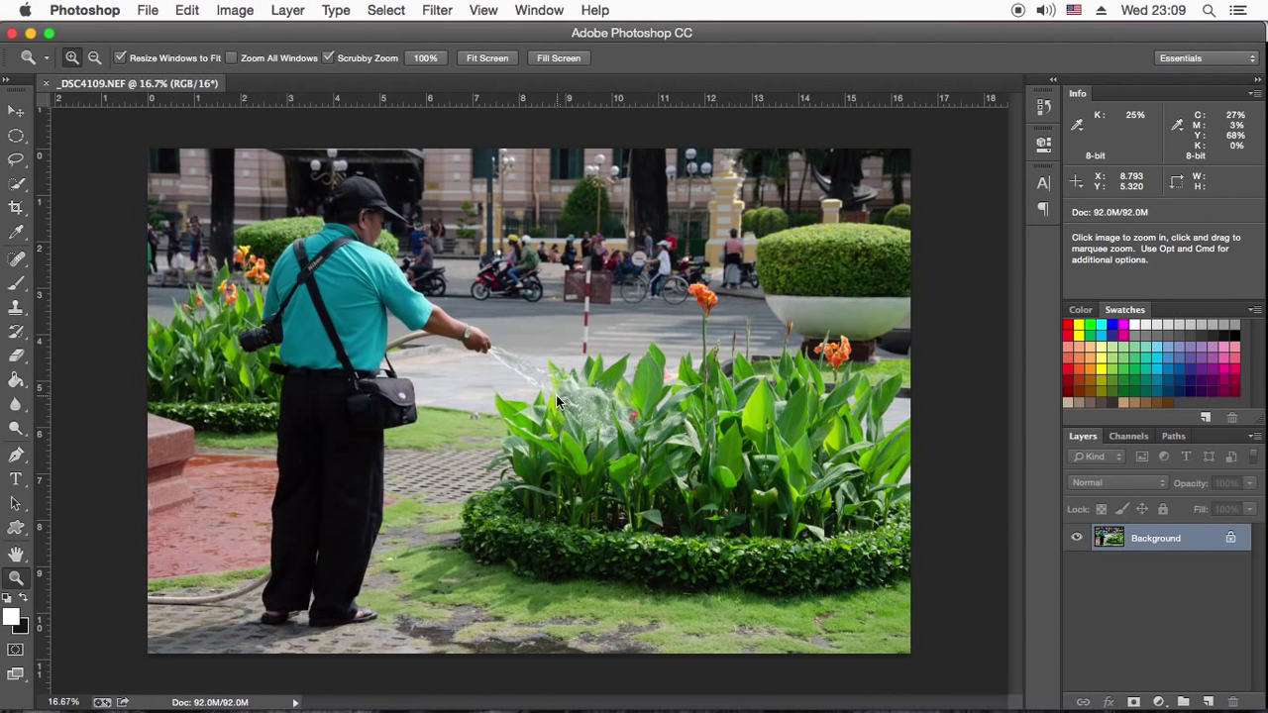
drag(729, 164, 741, 202)
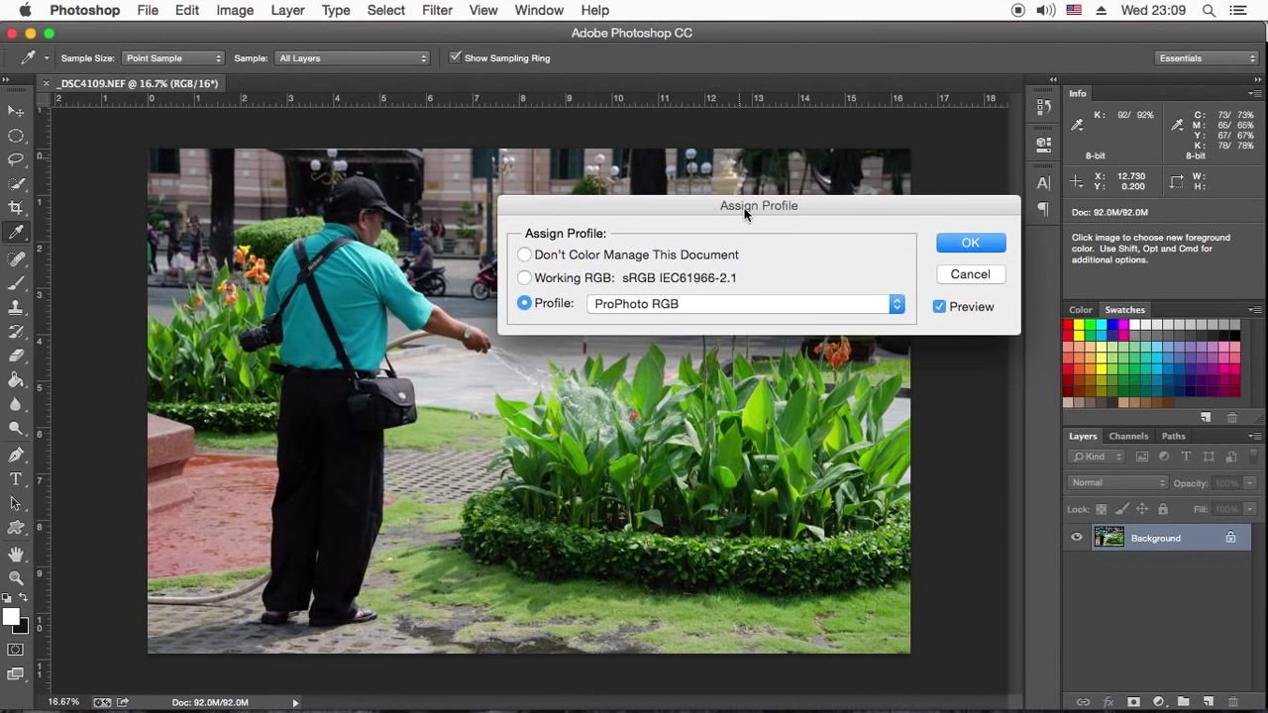
click(960, 259)
key(z)
click(187, 10)
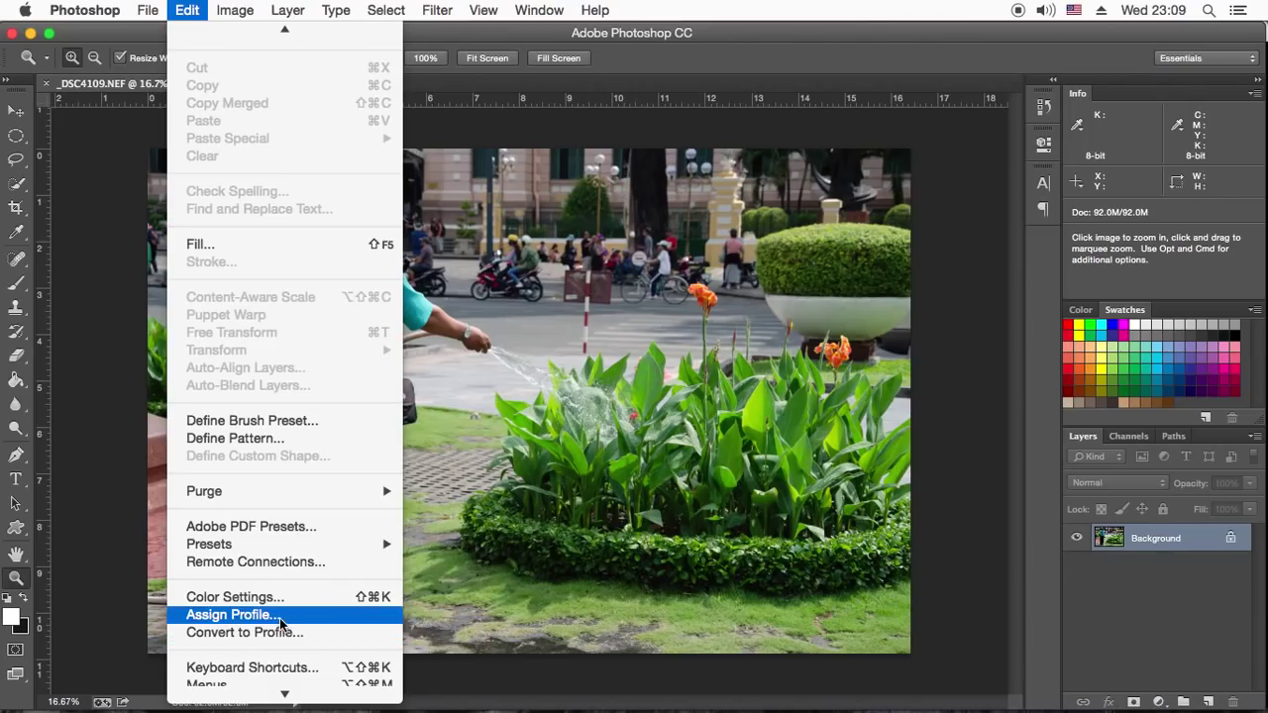
- Add a layer group containing a warming Photo Filter adjustment layer
key(Escape)
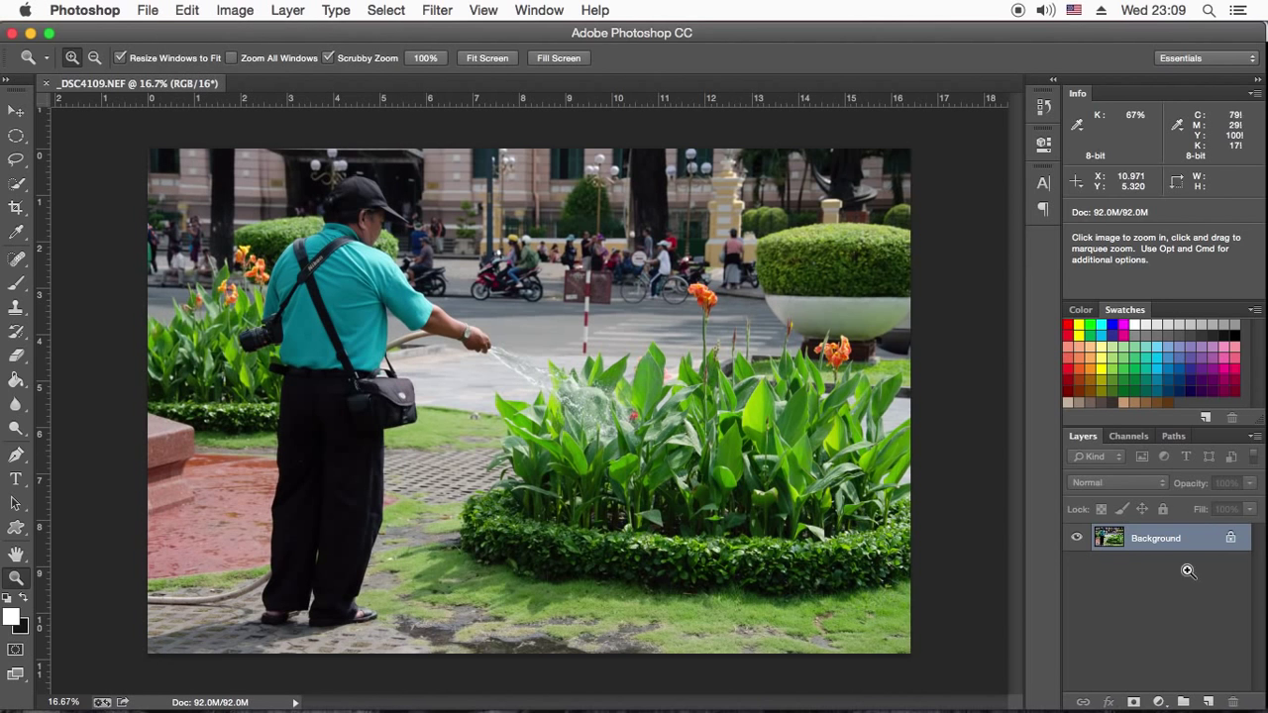
click(1183, 701)
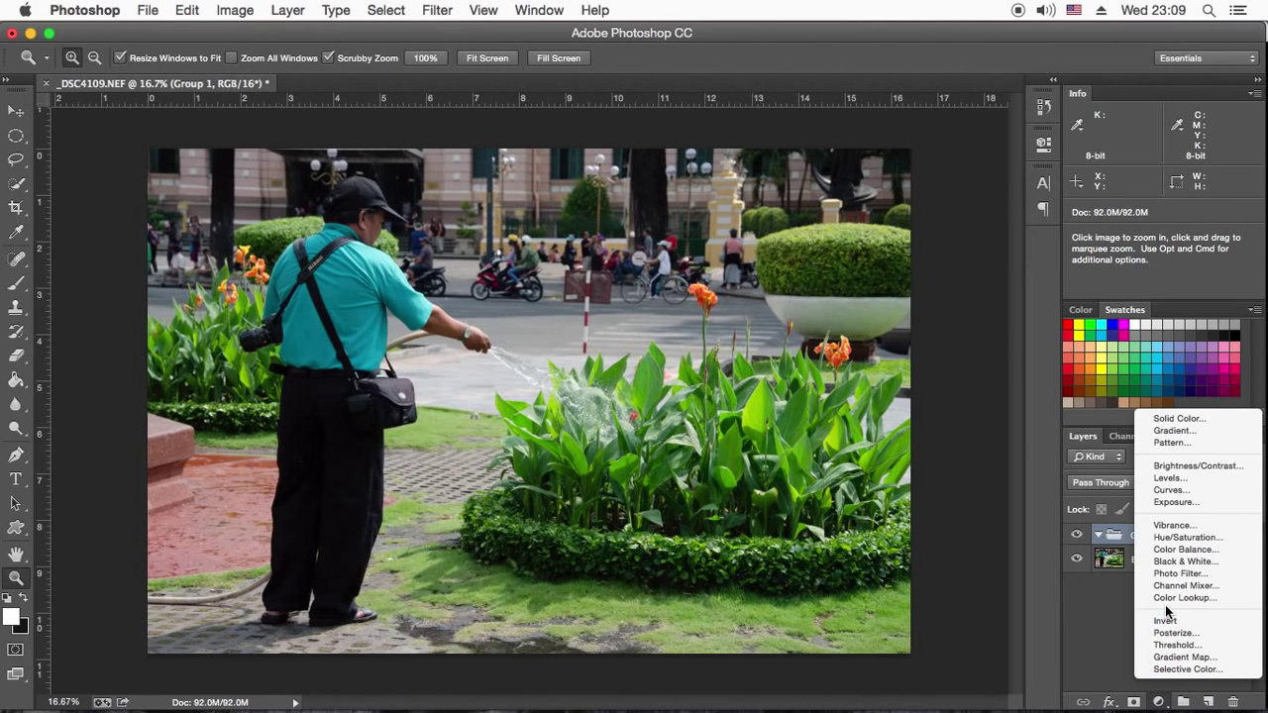
click(1164, 574)
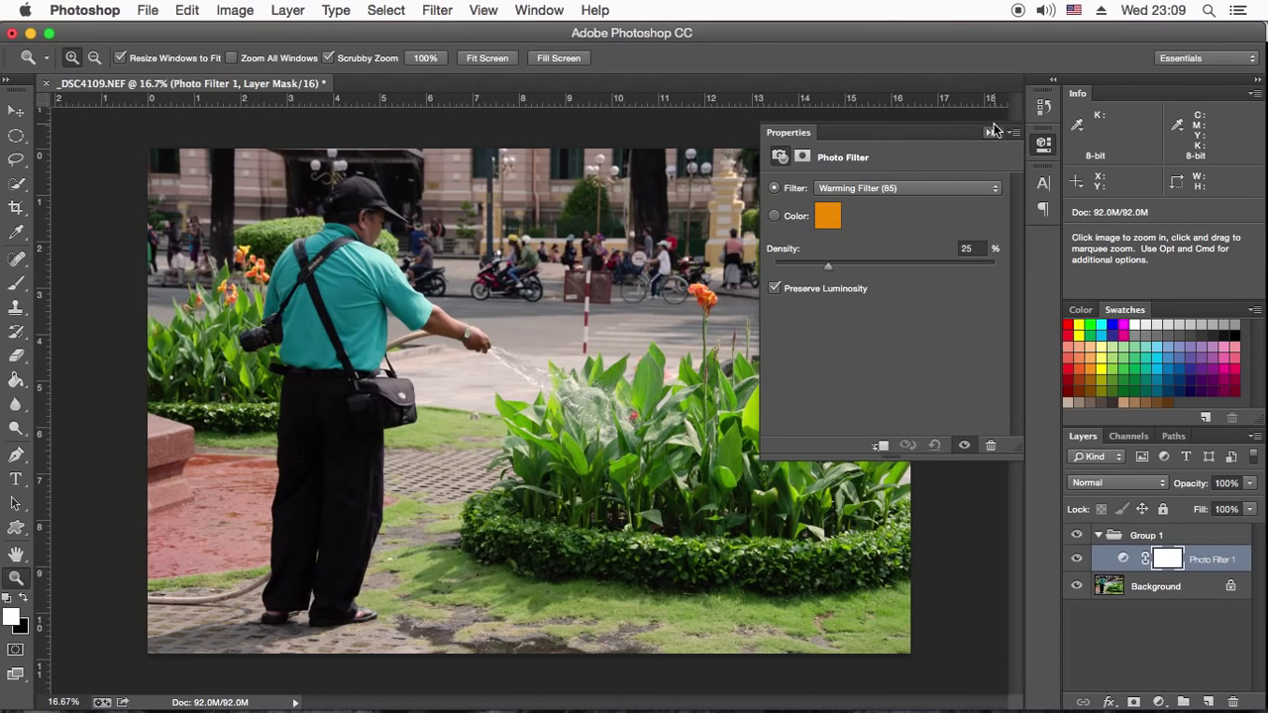
click(991, 132)
- Duplicate the Background layer, then reselect Group 1 and start Edit > Assign Profile
click(1165, 594)
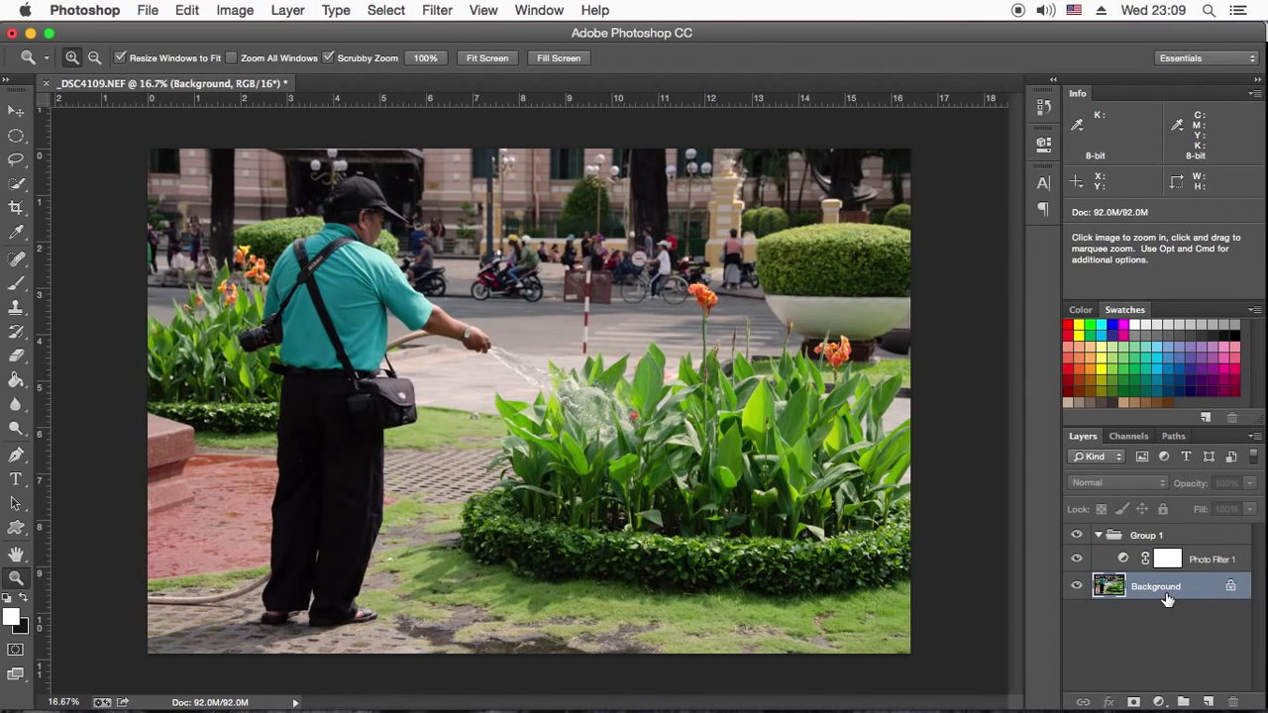
key(super+j)
key(super+j)
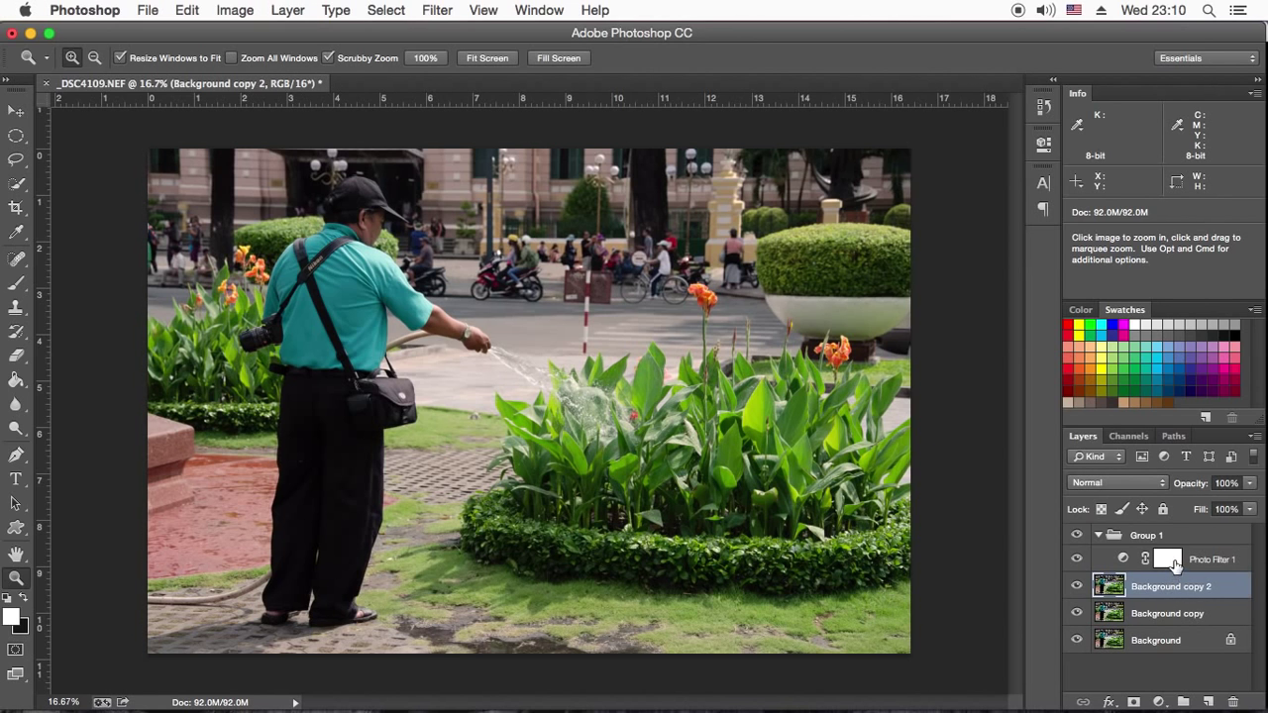
click(1190, 538)
click(190, 10)
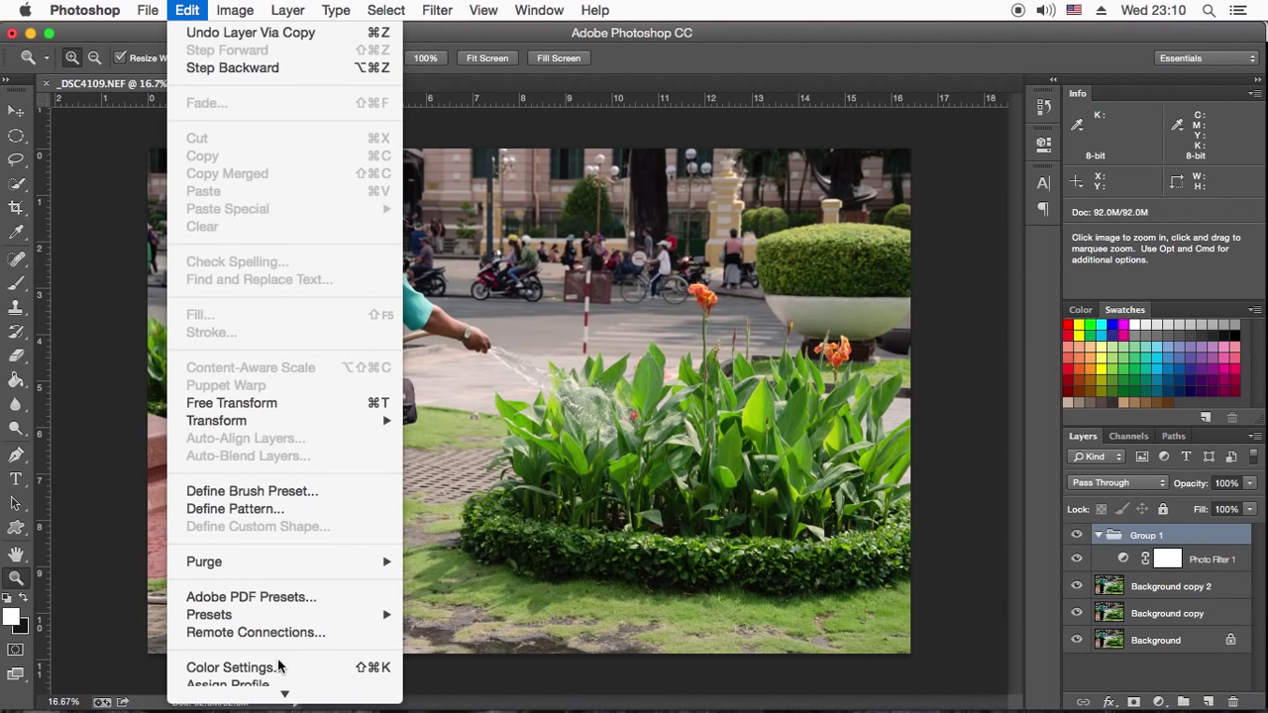
click(263, 618)
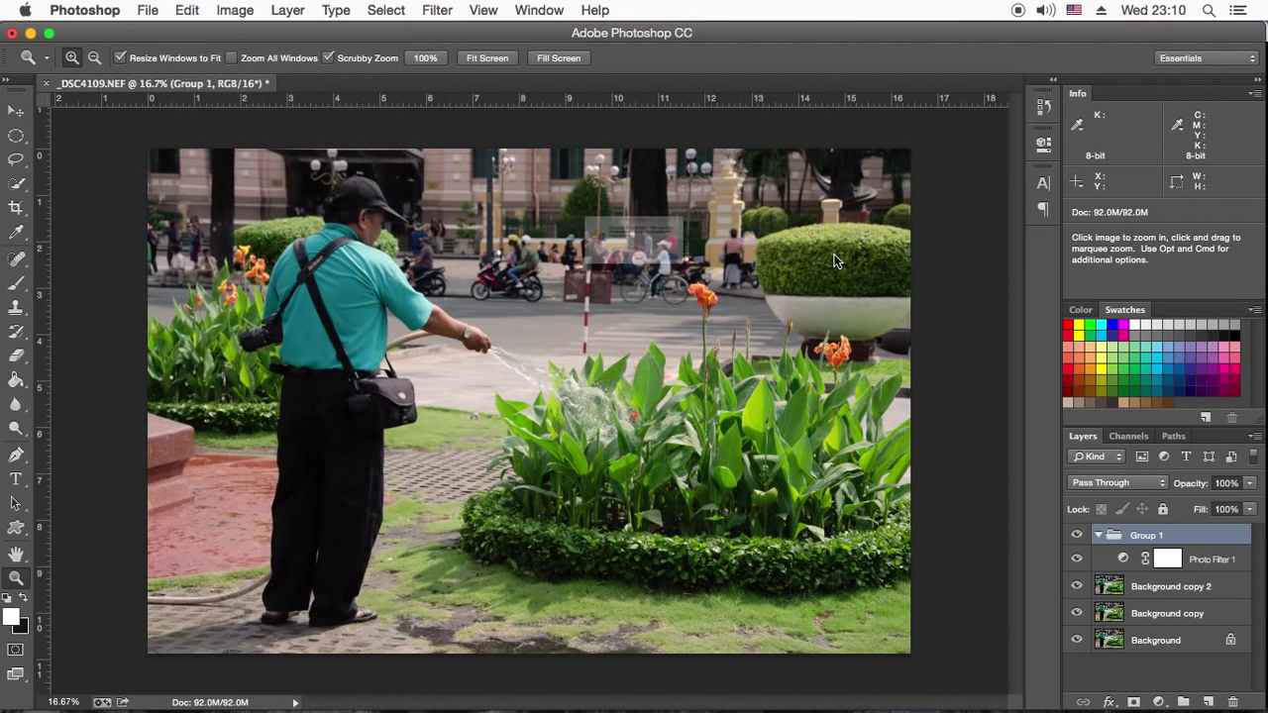
- Assign Working RGB sRGB IEC61966-2.1 to the photo after comparing it with ProPhoto RGB
click(768, 303)
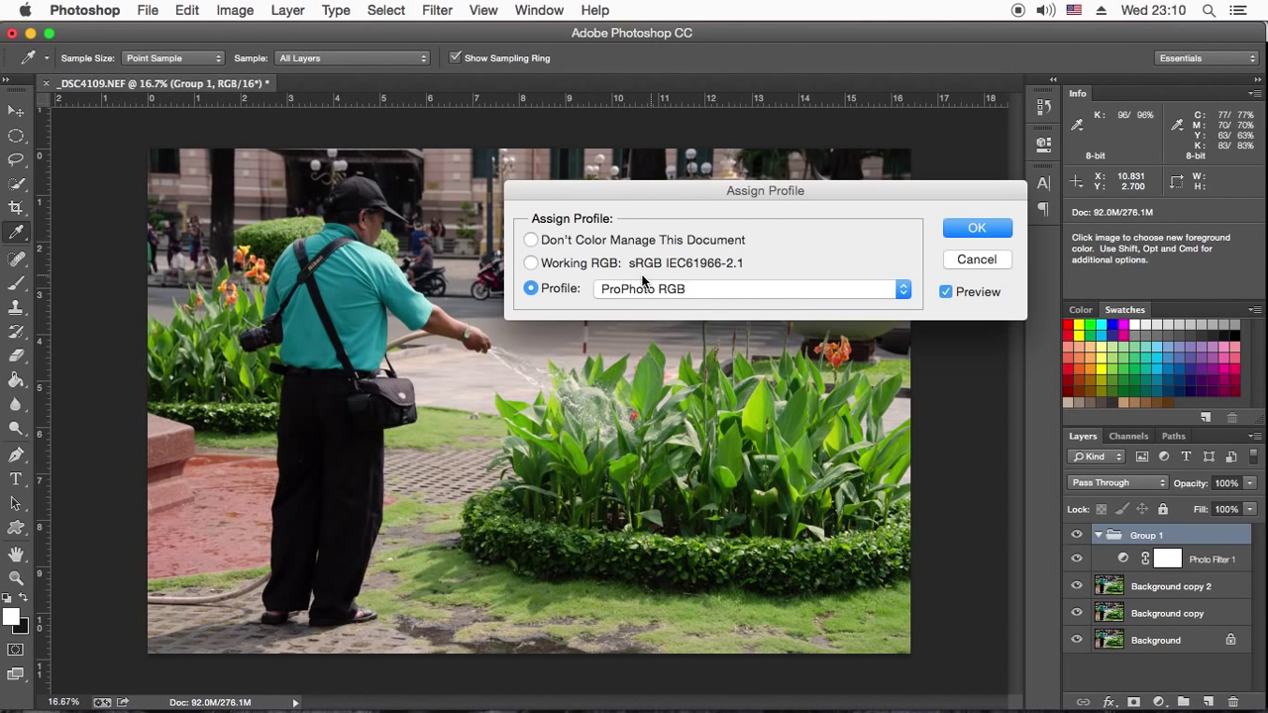
click(595, 265)
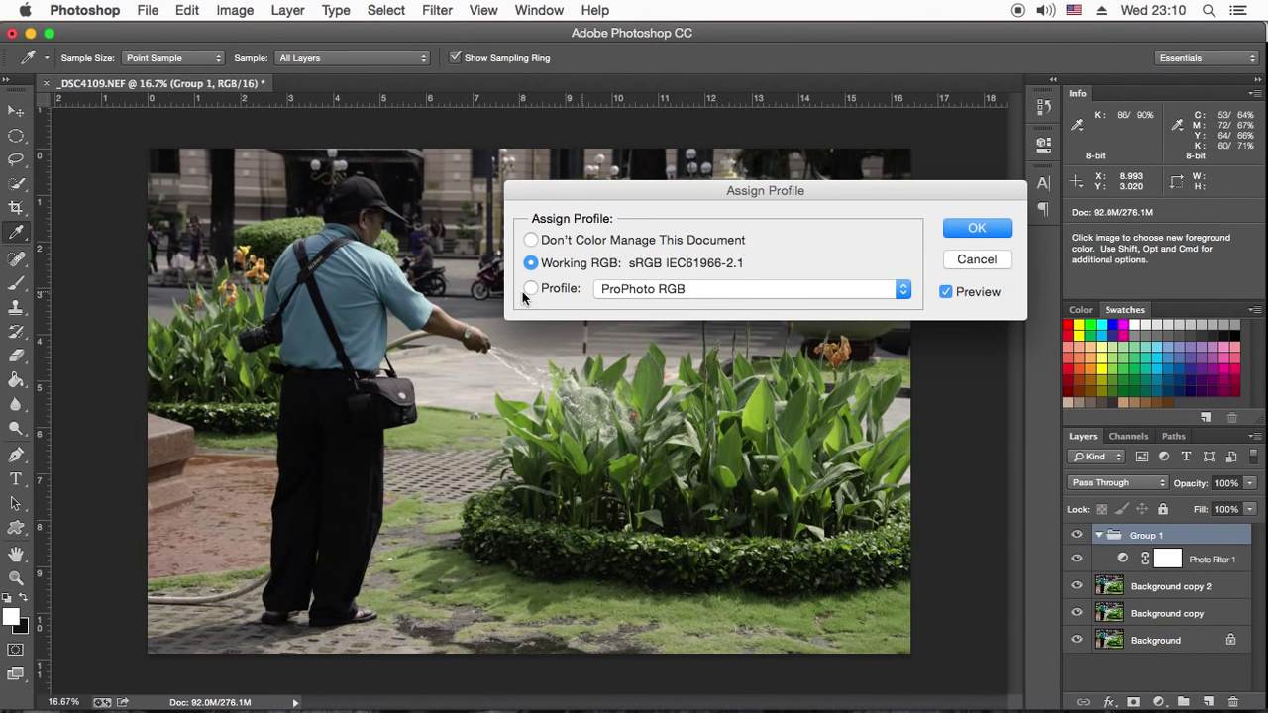
click(531, 289)
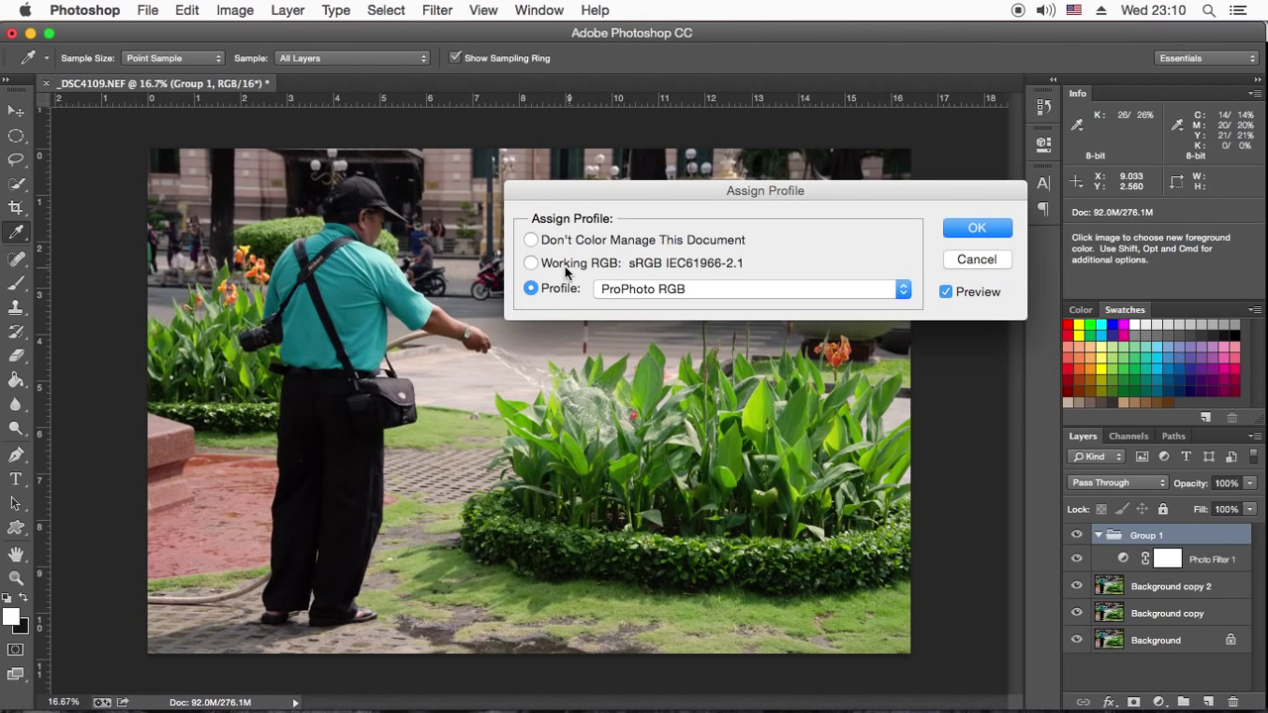
click(560, 265)
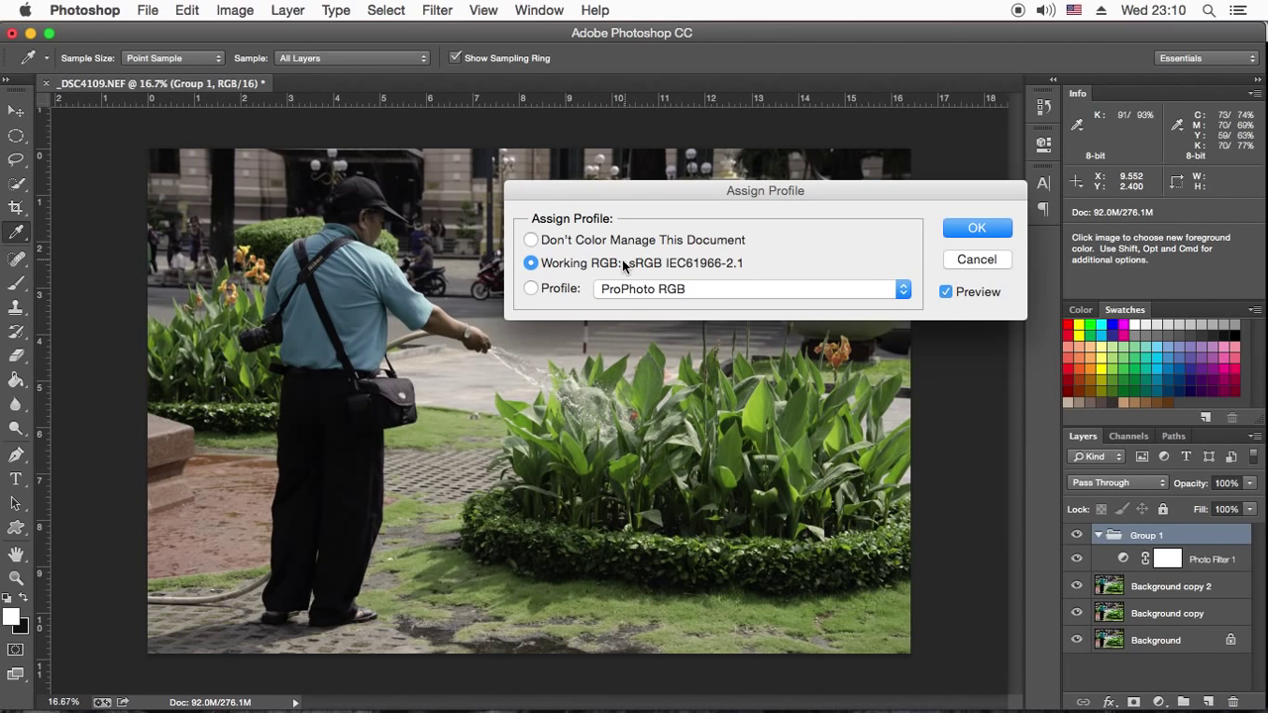
click(977, 228)
key(z)
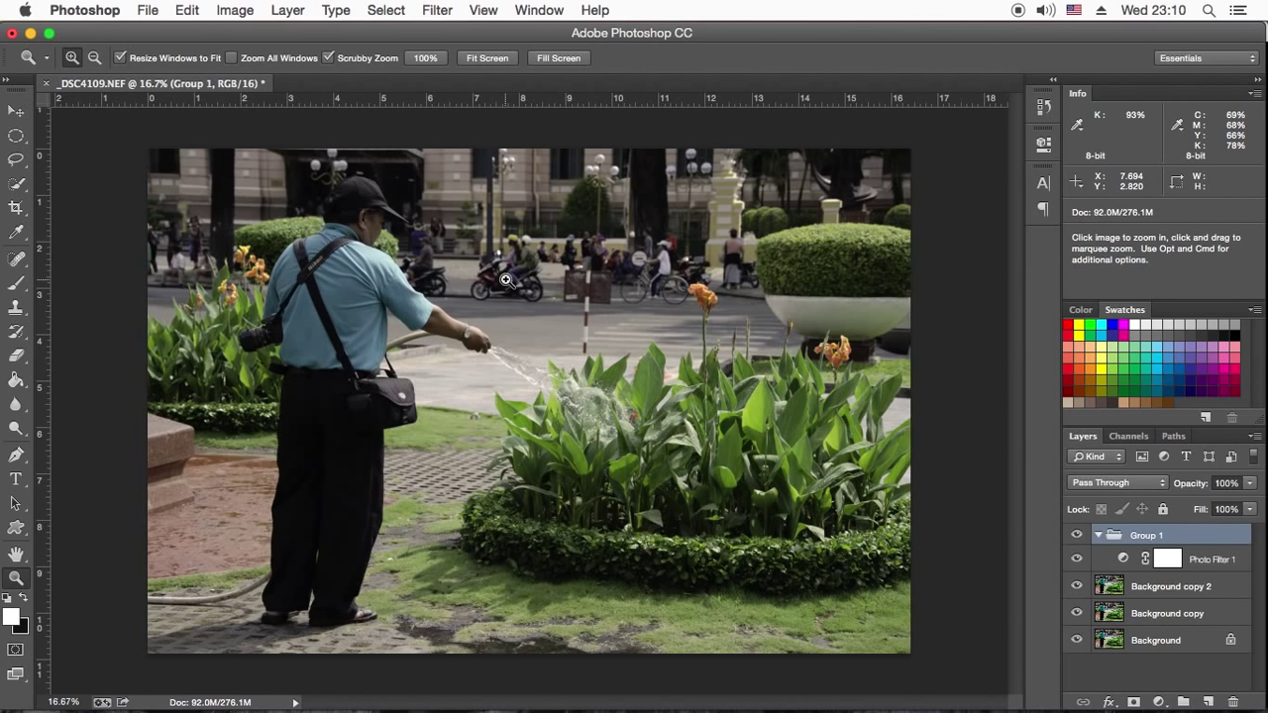
- Undo the assigned profile and convert the photo to destination profile sRGB IEC61966-2.1
key(ctrl+z)
click(188, 10)
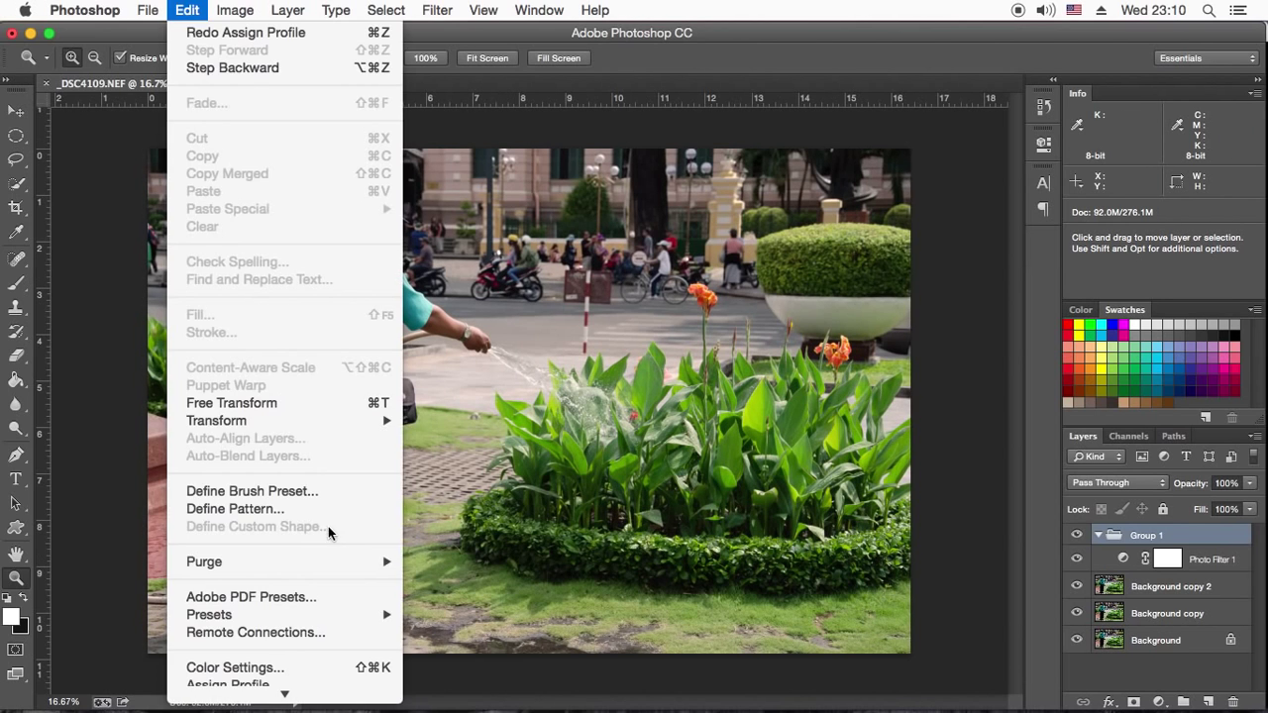
scroll(280, 655, down, 3)
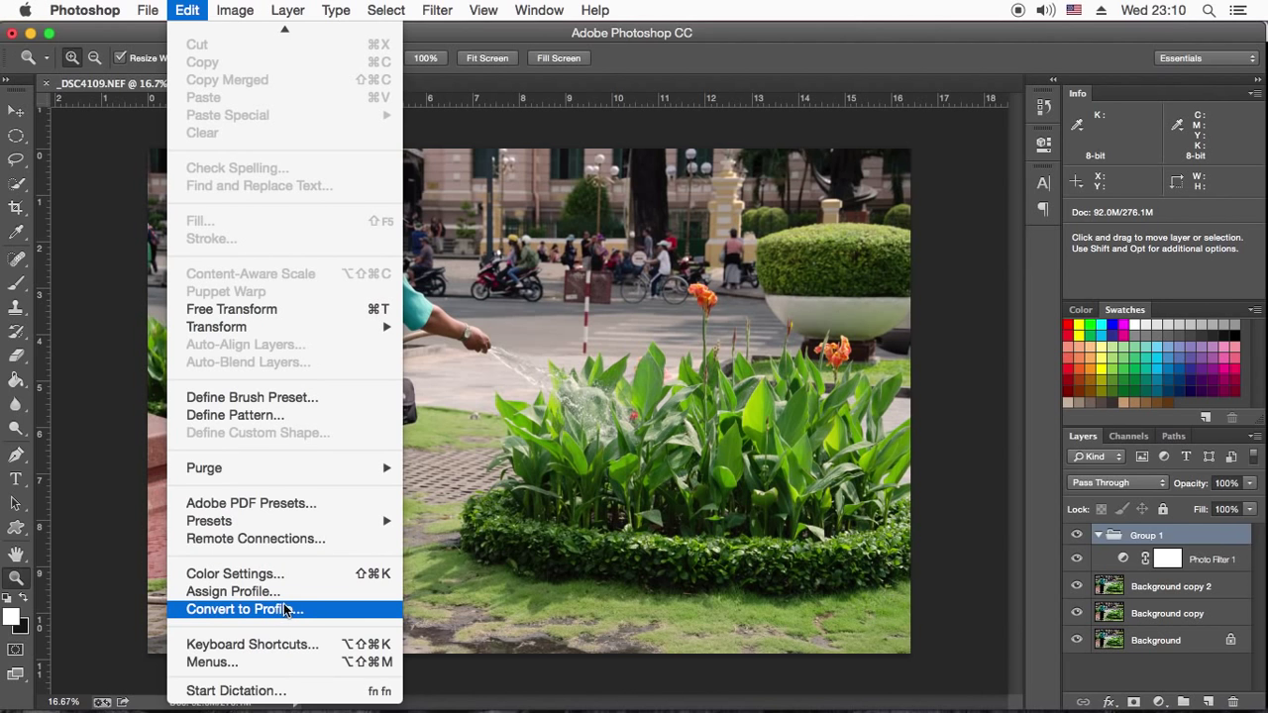
click(351, 608)
drag(562, 194, 703, 125)
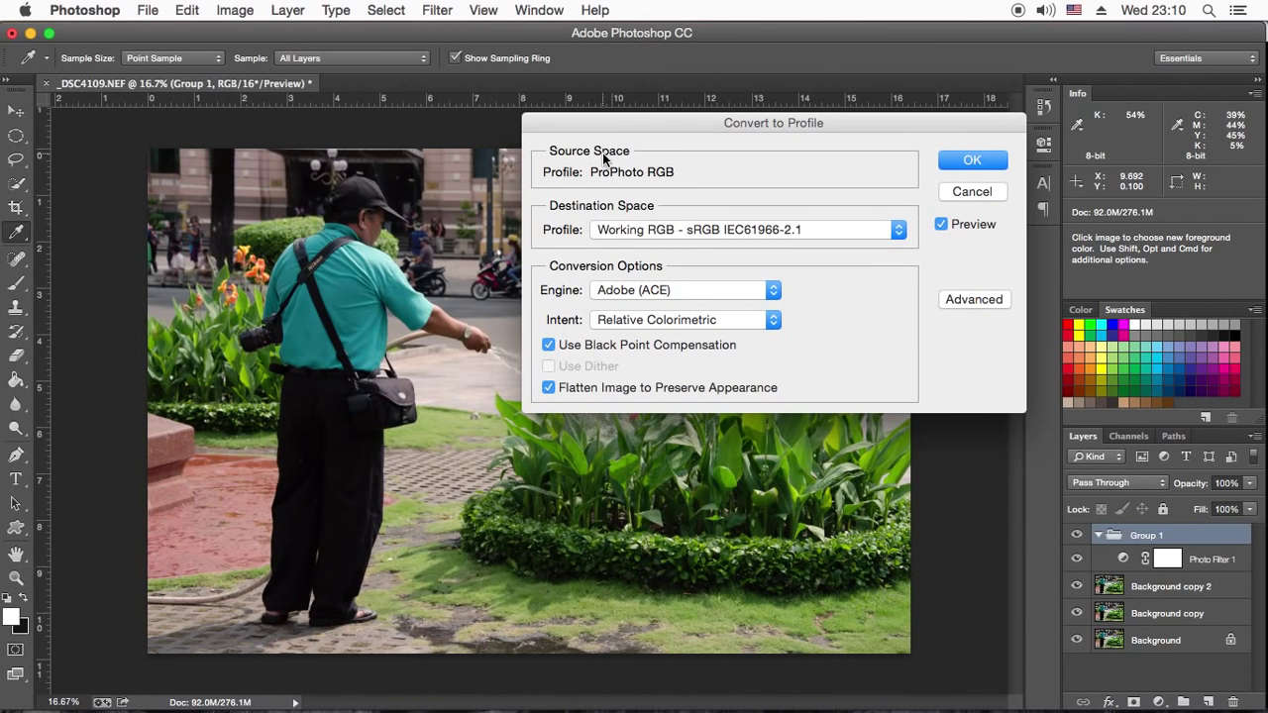
click(655, 236)
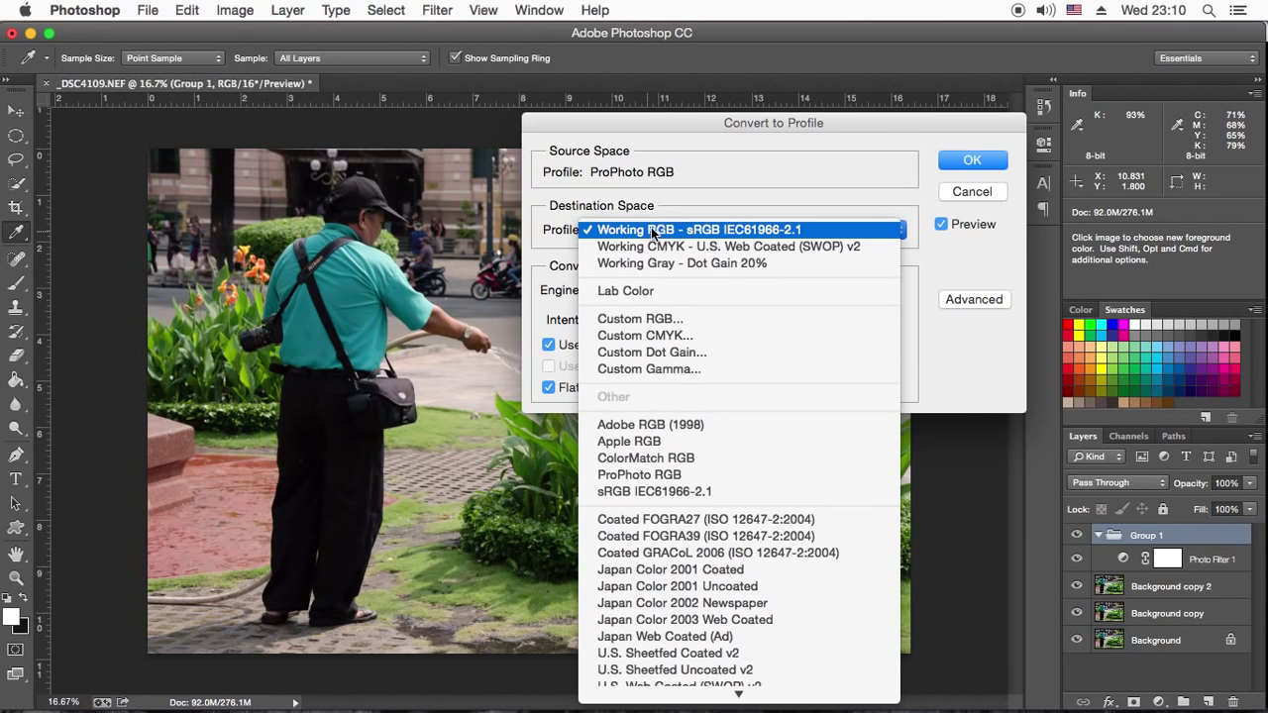
click(738, 491)
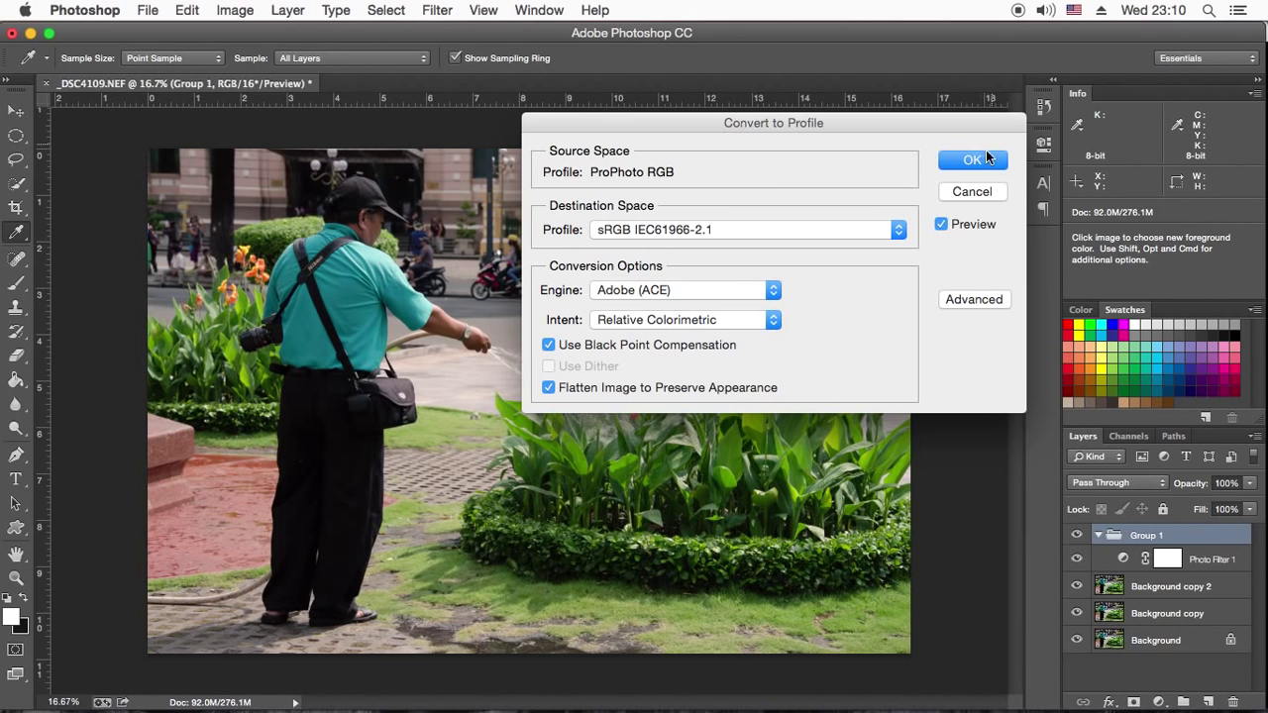
click(972, 160)
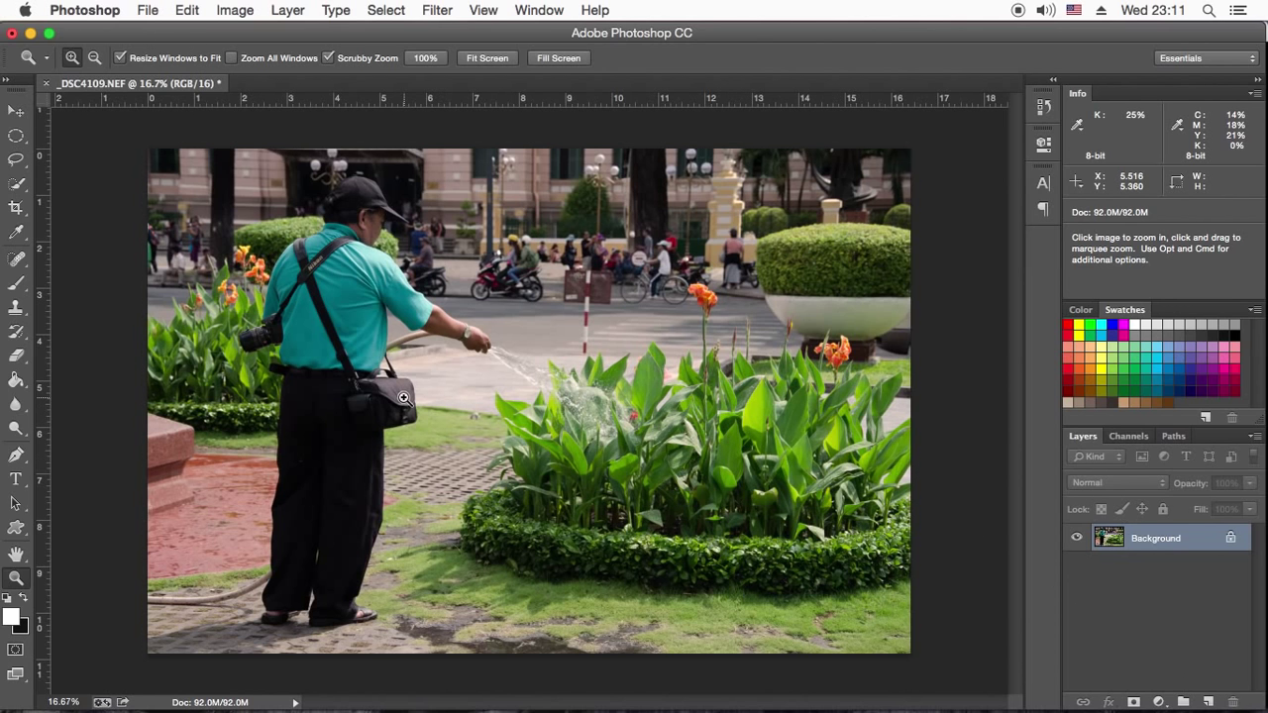
- Zoom in to 50% on the man's cap and street, then bring Lightroom forward
click(191, 10)
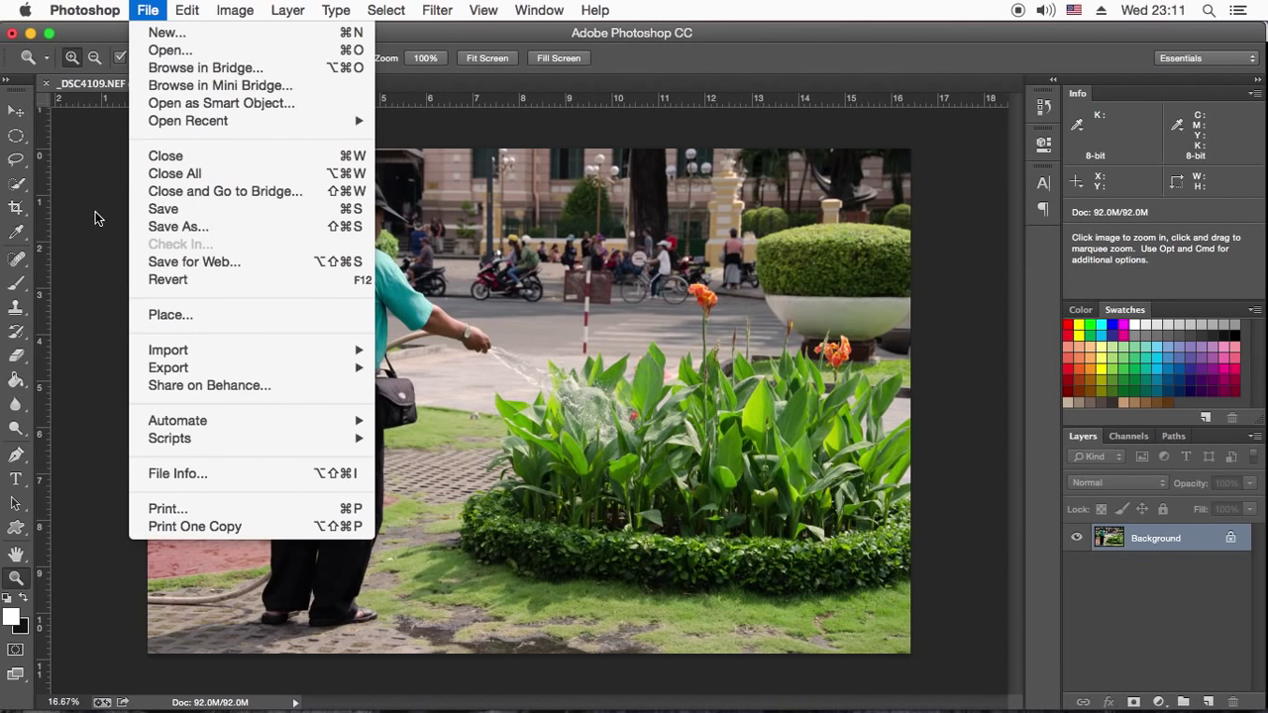
click(311, 178)
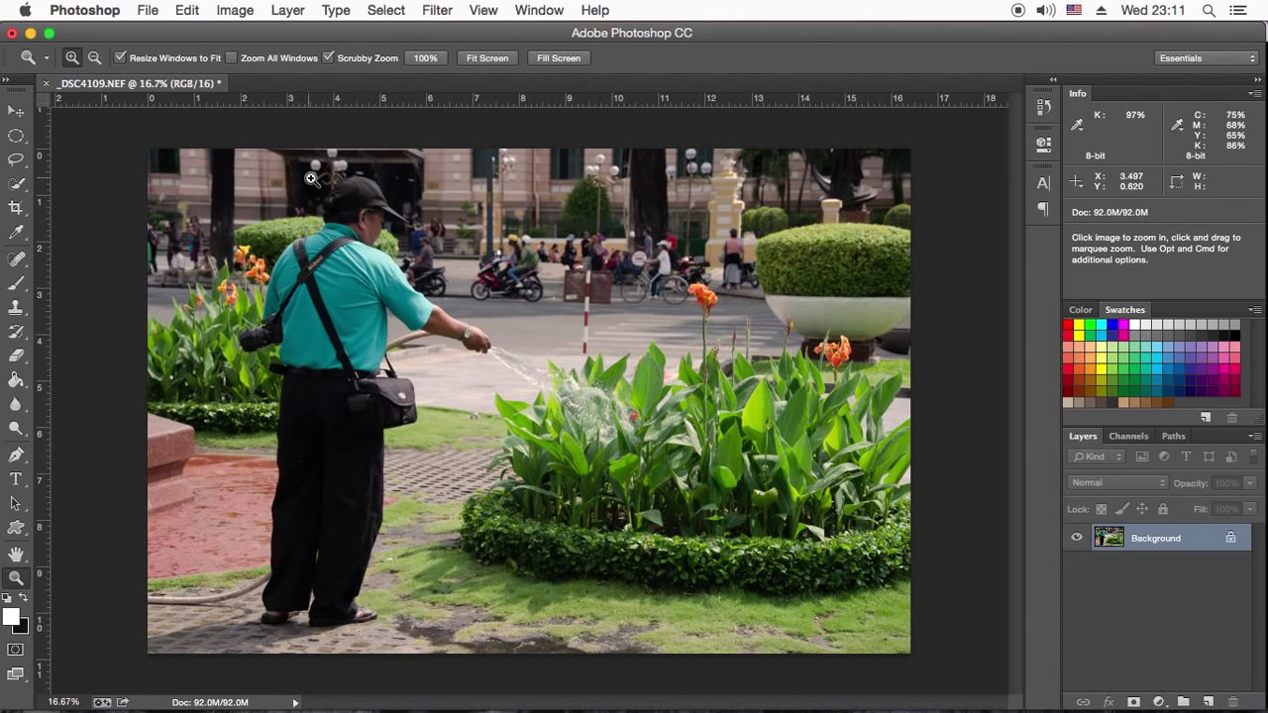
click(402, 213)
click(171, 10)
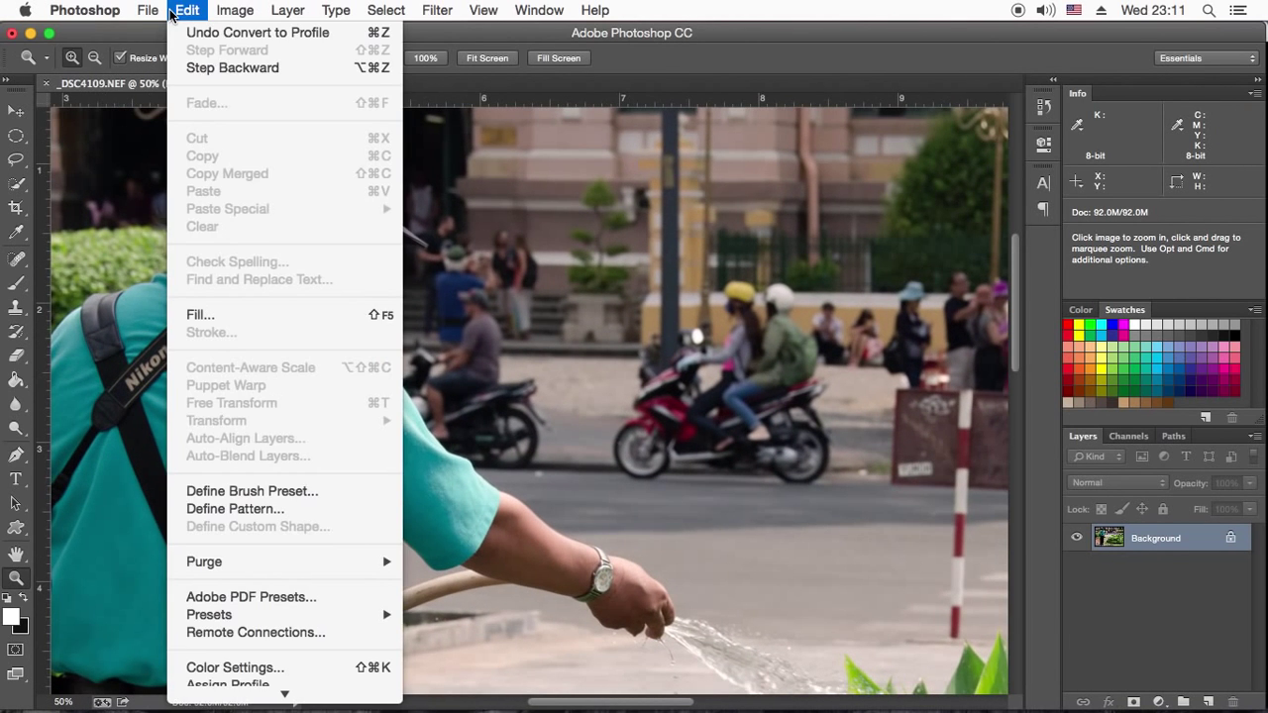
click(112, 418)
mouse_move(594, 708)
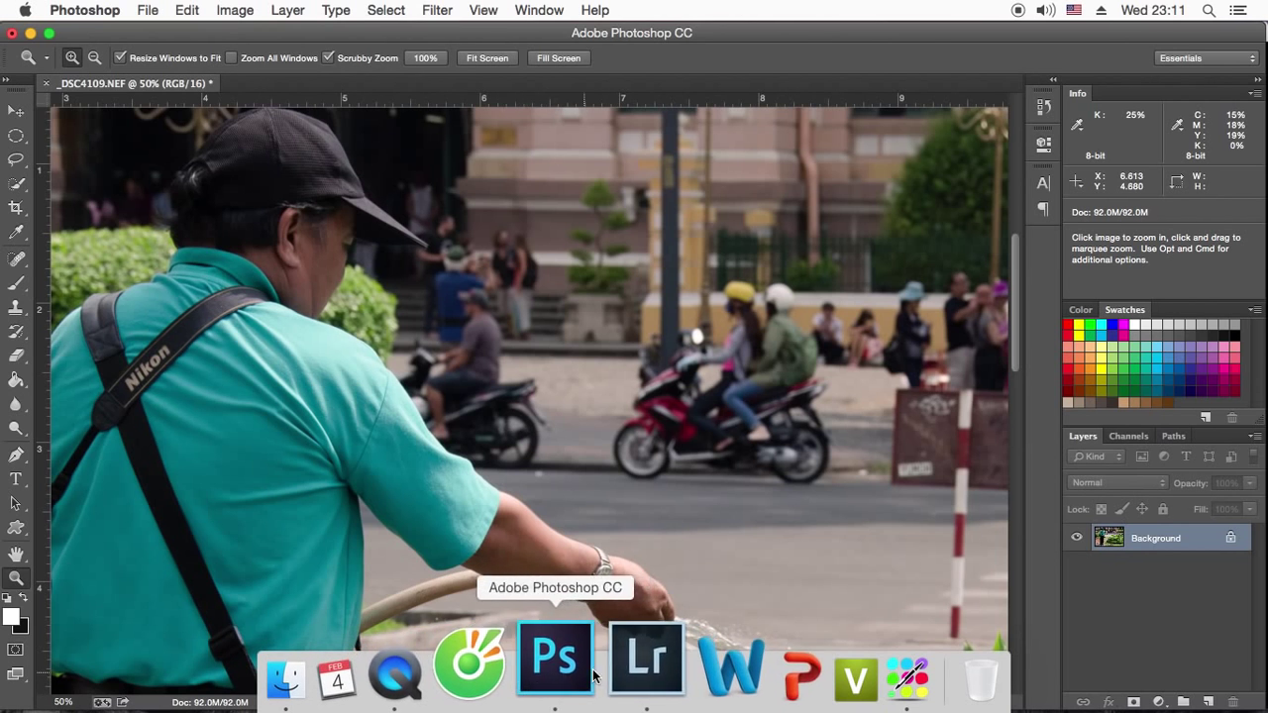
click(624, 659)
- Set Lightroom's external-editing colour space to sRGB and close Preferences
click(515, 157)
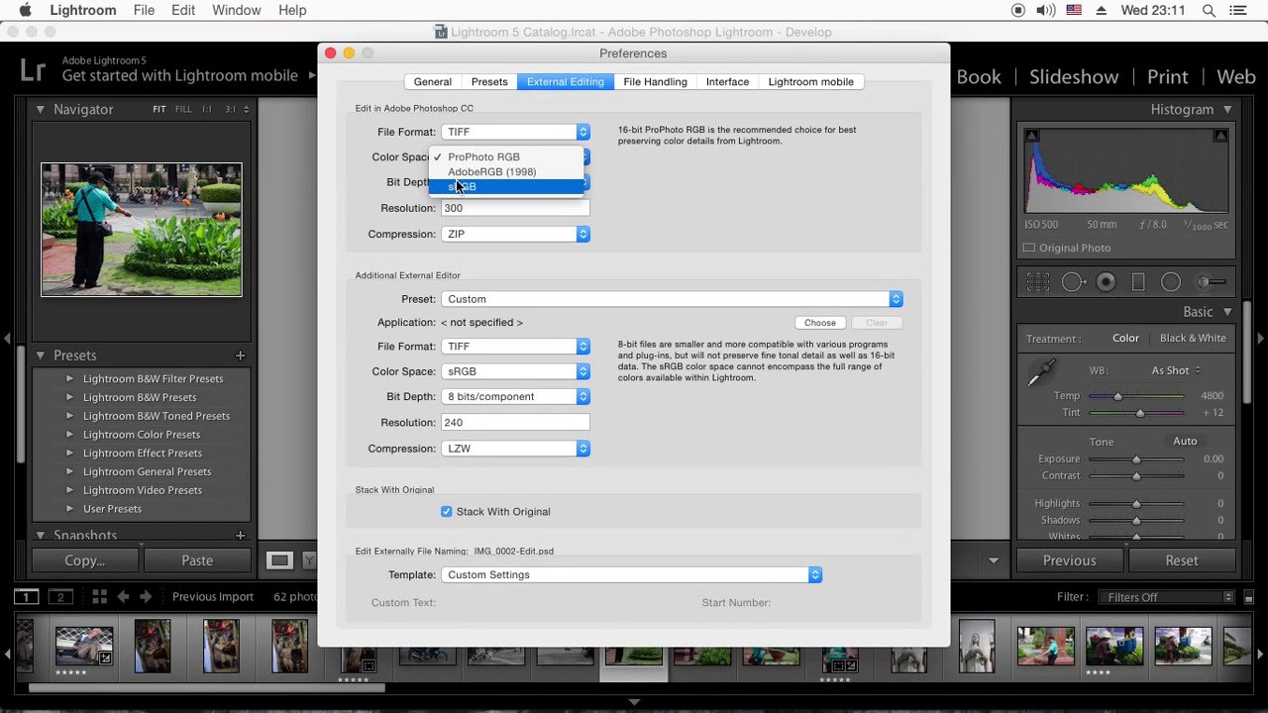
click(492, 175)
click(329, 53)
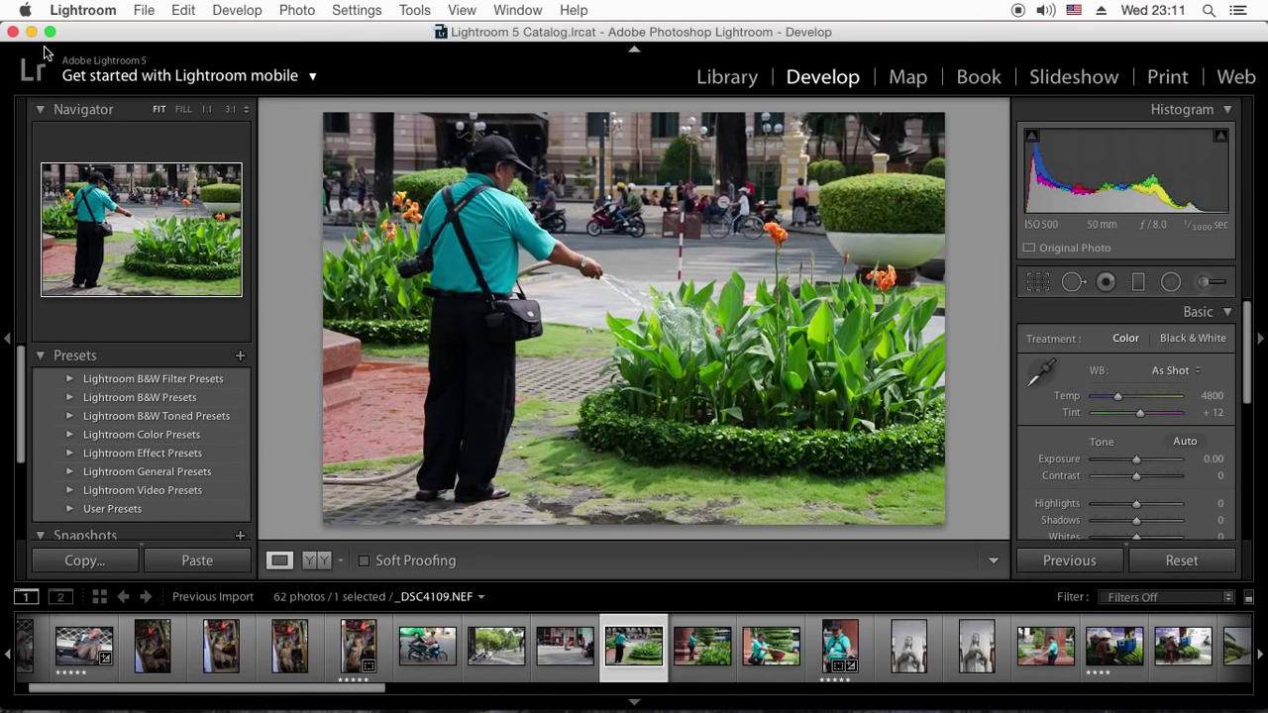
- Reopen External Editing preferences, confirm sRGB is kept, and return to Photoshop
click(83, 10)
click(119, 61)
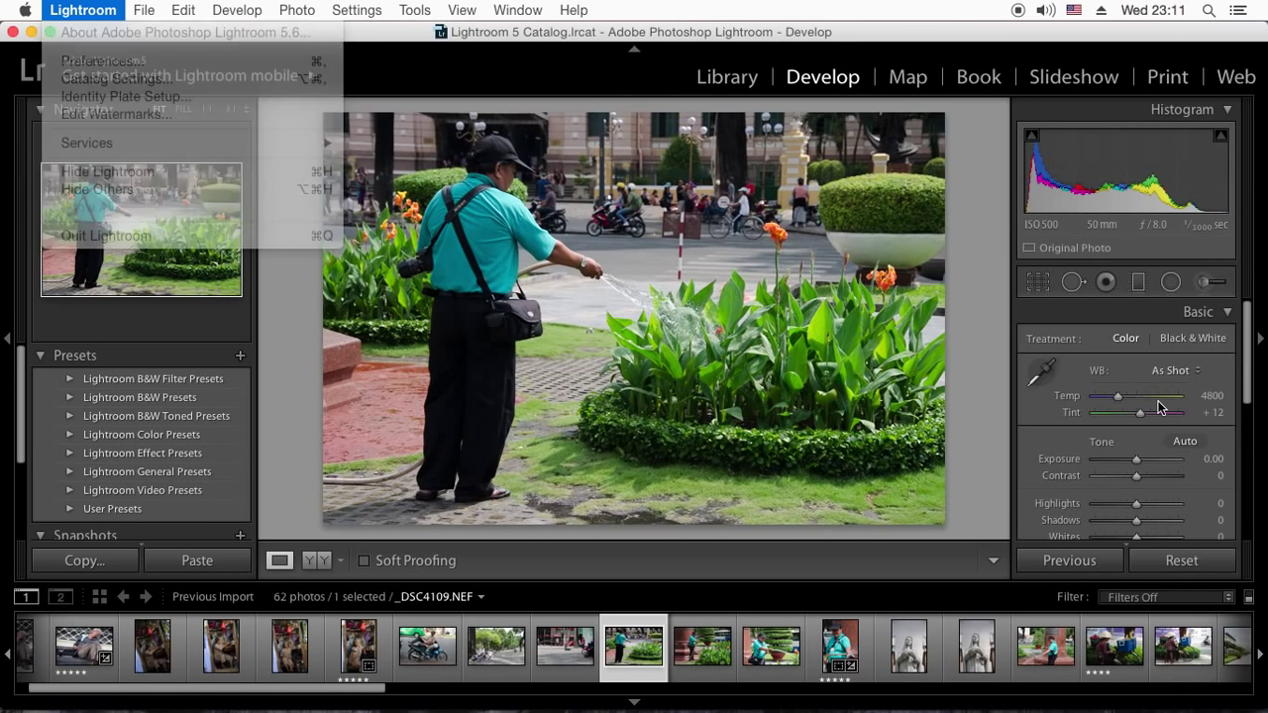
click(576, 139)
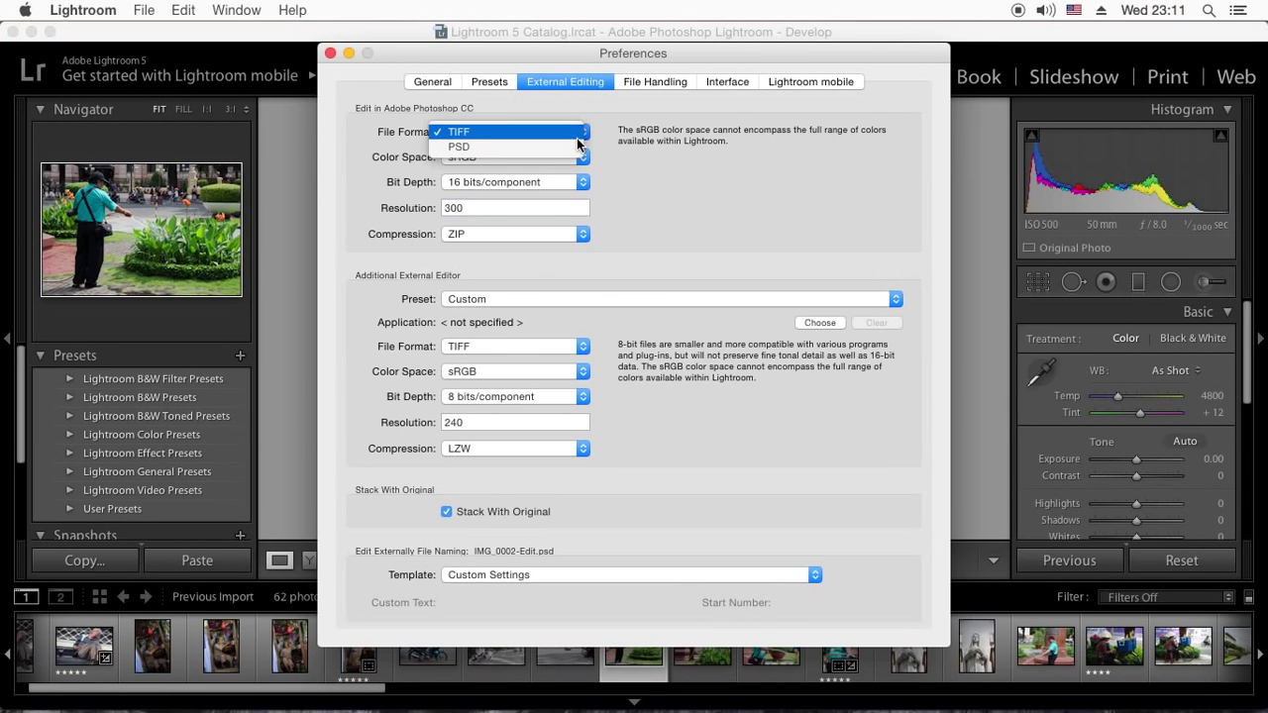
click(622, 154)
click(560, 157)
click(482, 158)
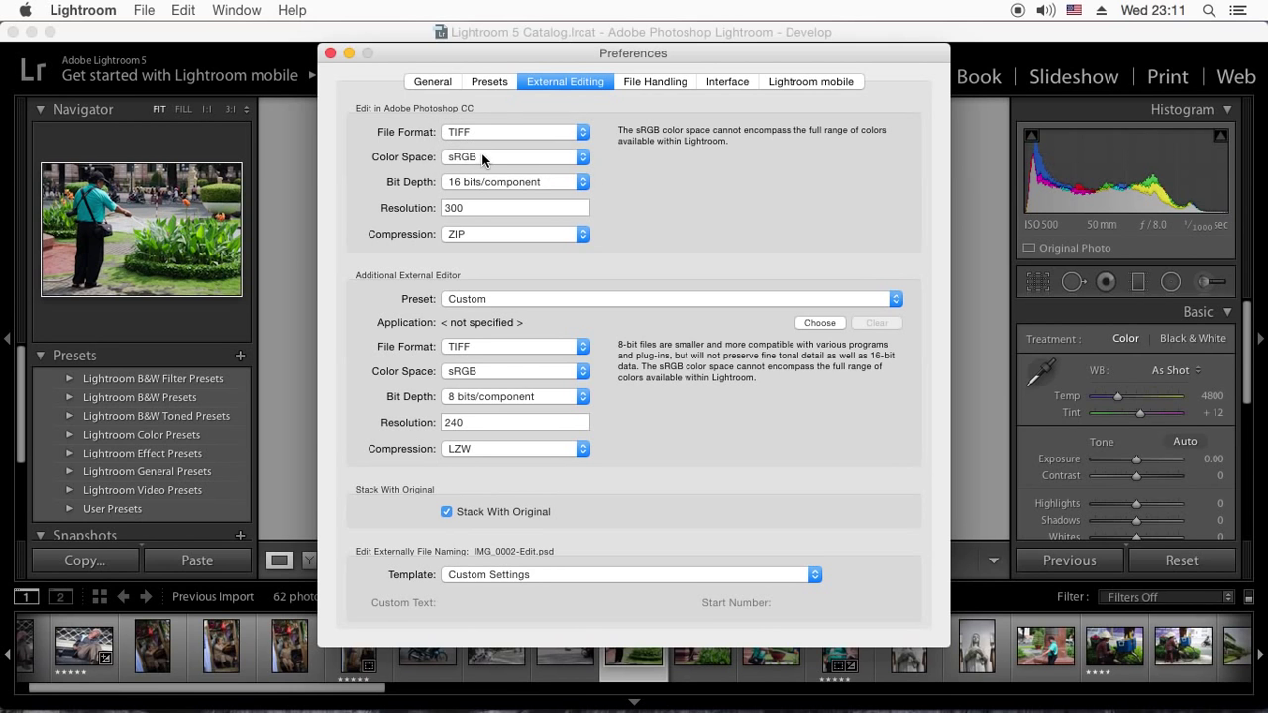
click(330, 52)
mouse_move(463, 709)
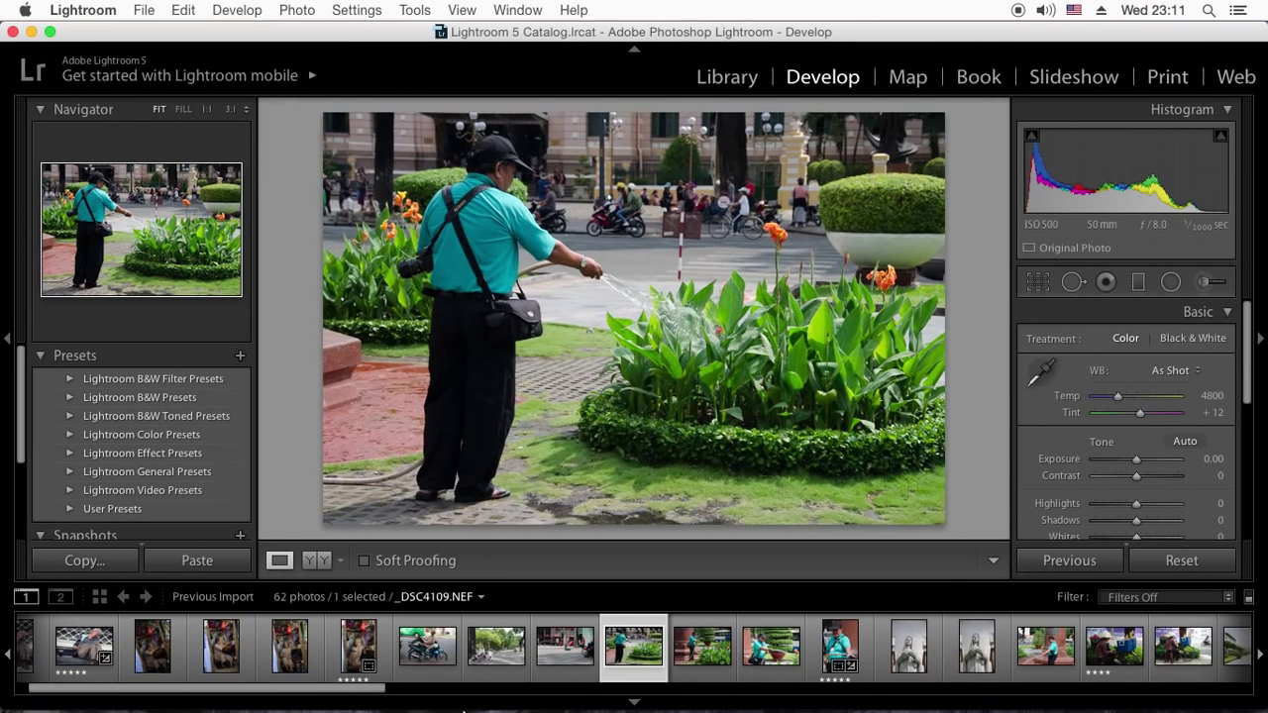
click(578, 668)
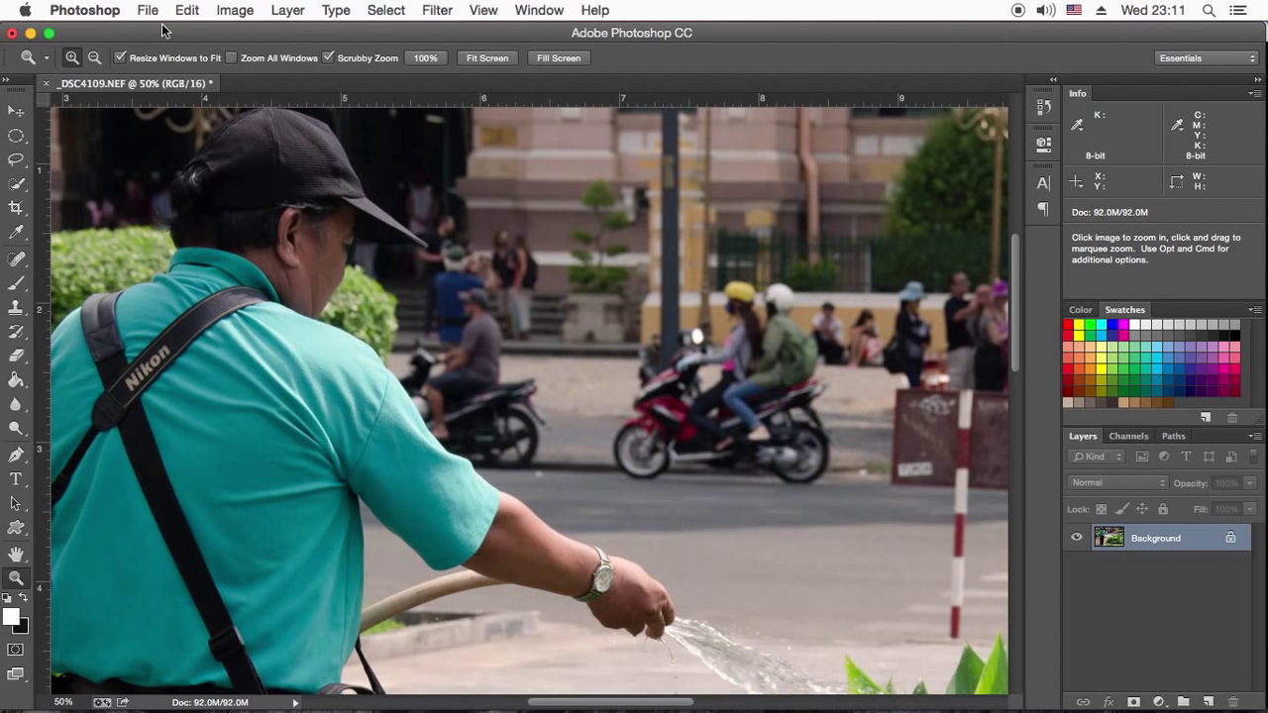
- In Color Settings, tick Profile Mismatches 'Ask When Opening' and keep the RGB policy Off
click(187, 10)
scroll(262, 574, down, 3)
scroll(268, 580, down, 1)
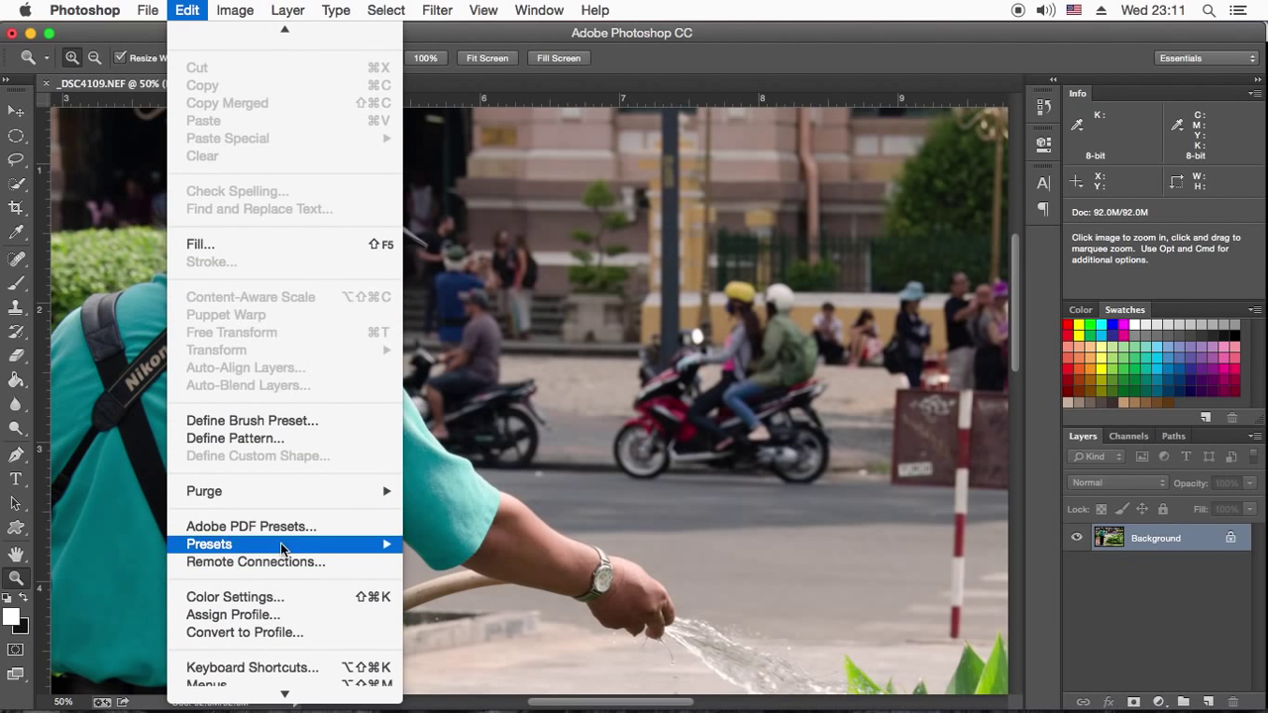
click(283, 597)
click(701, 181)
mouse_move(668, 390)
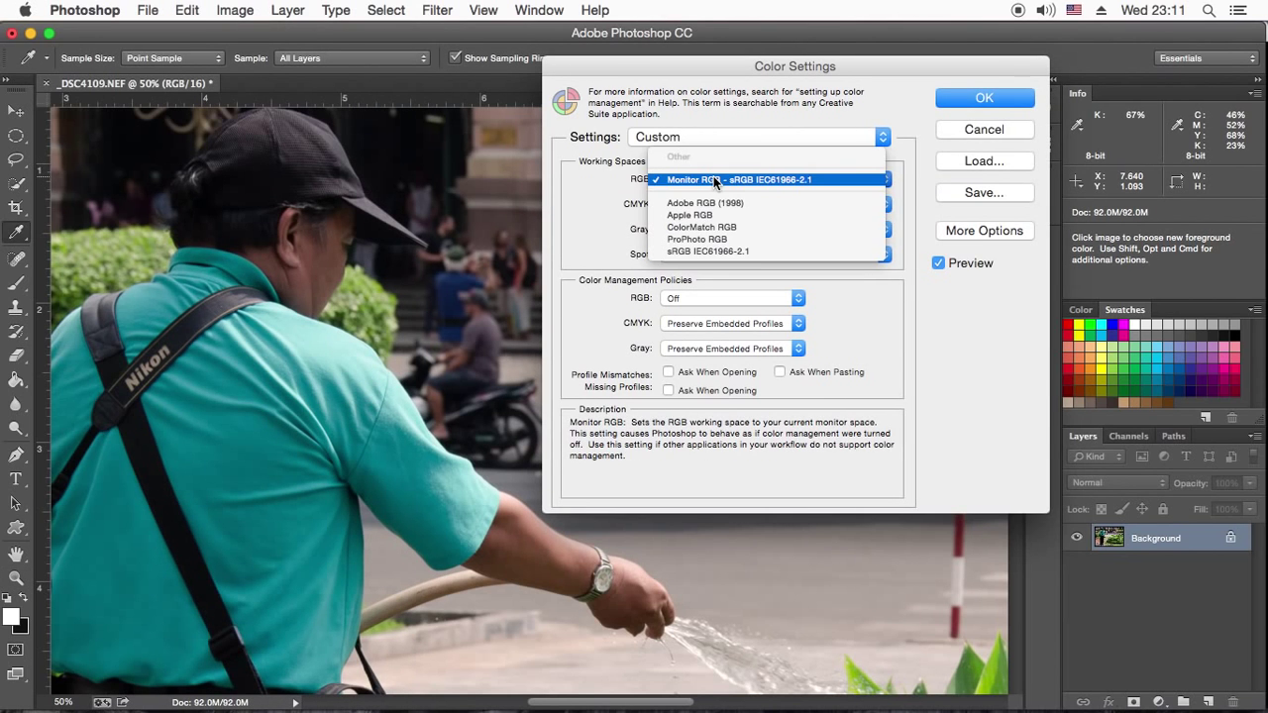
click(612, 202)
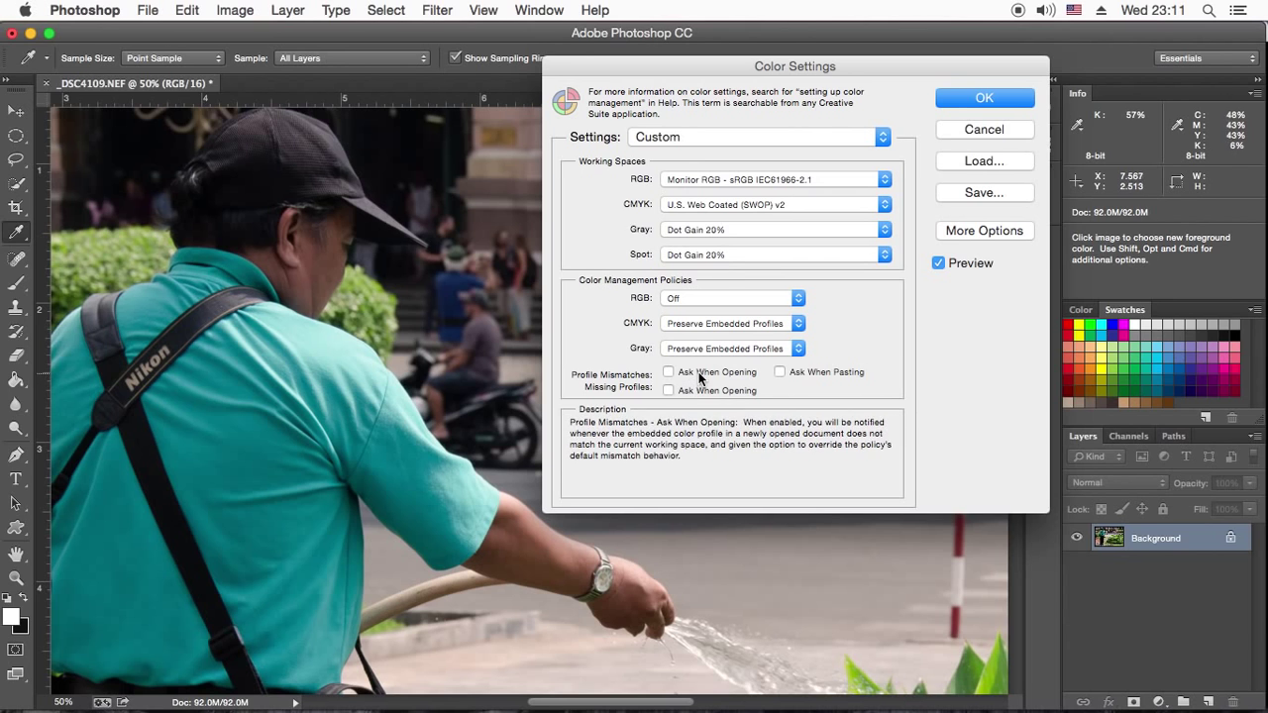
click(709, 374)
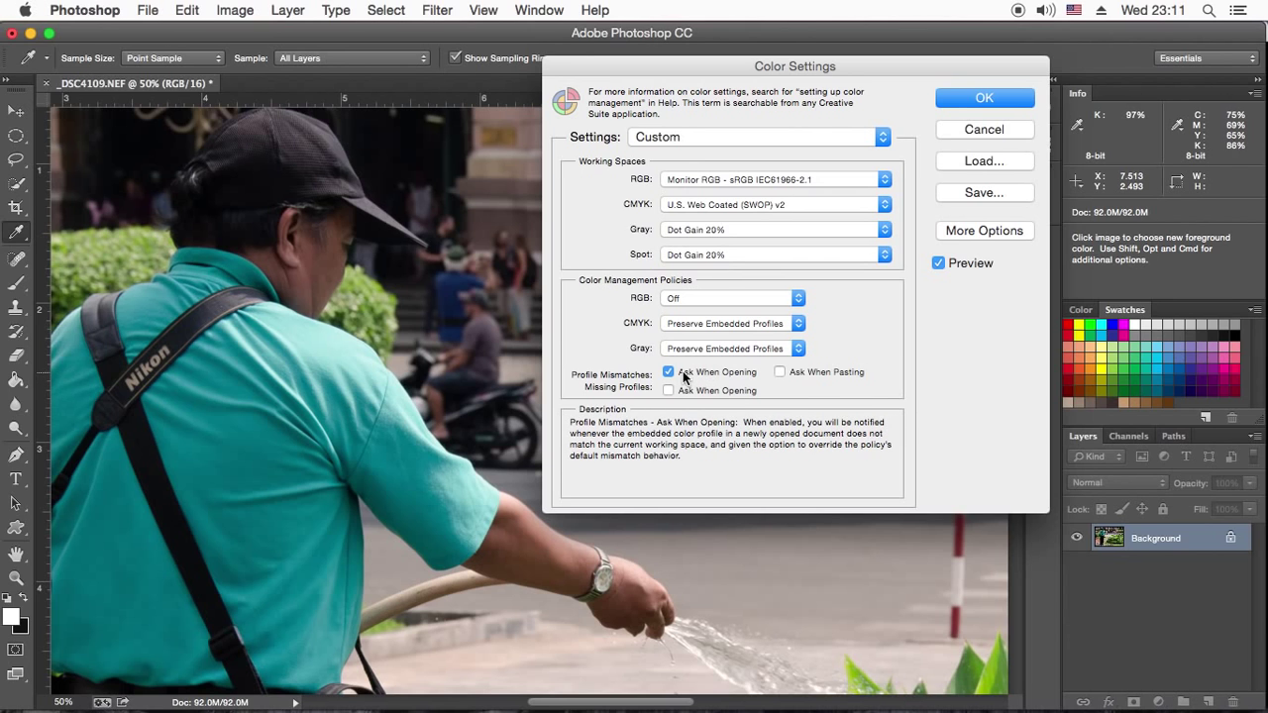
click(755, 298)
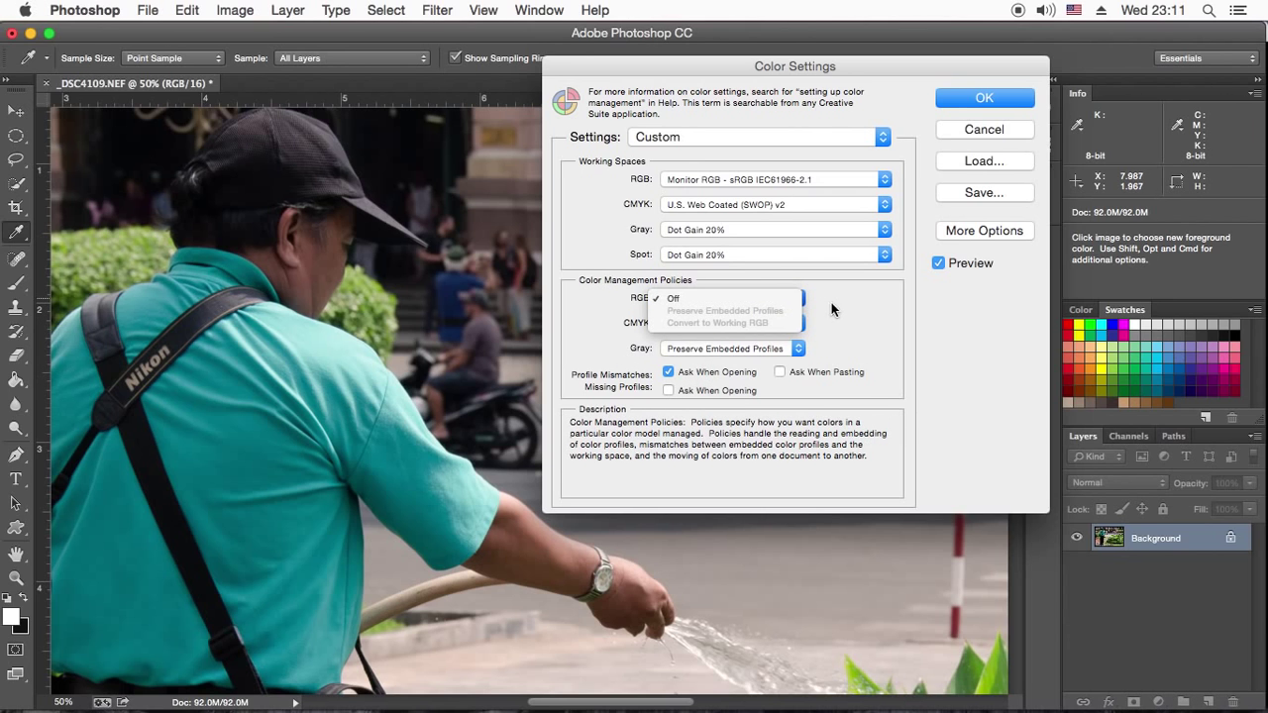
click(749, 323)
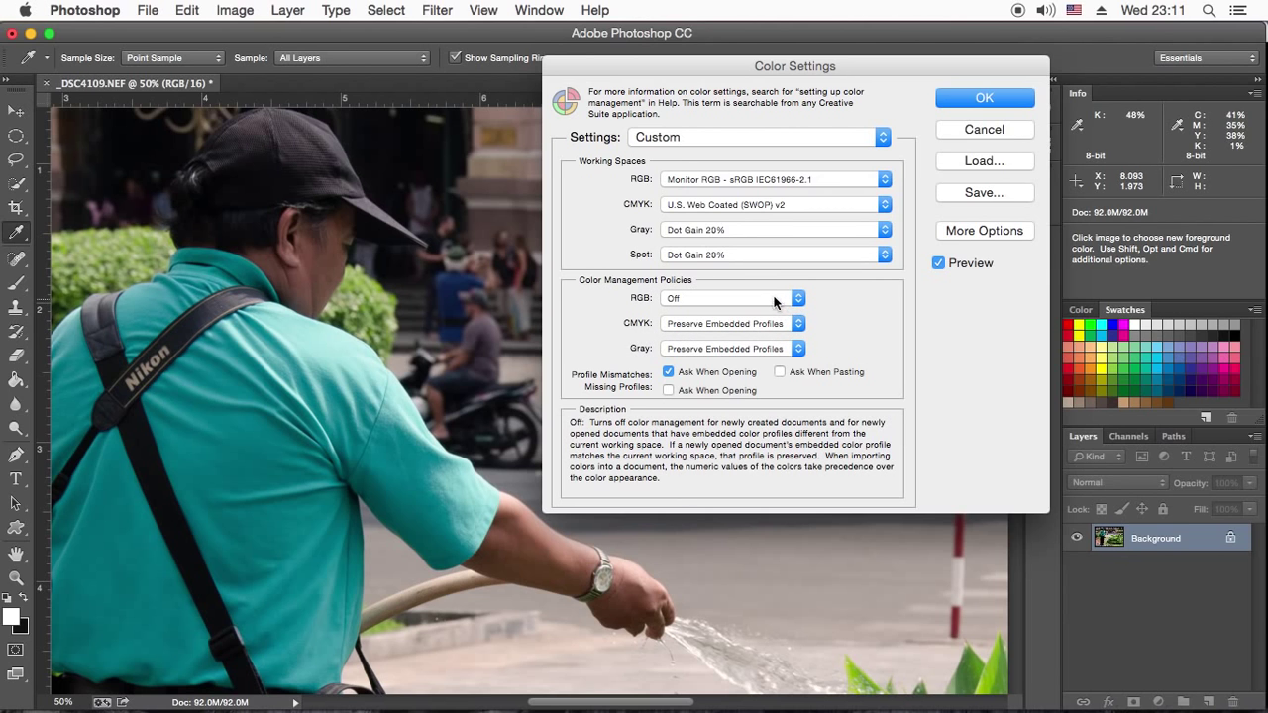
mouse_move(668, 372)
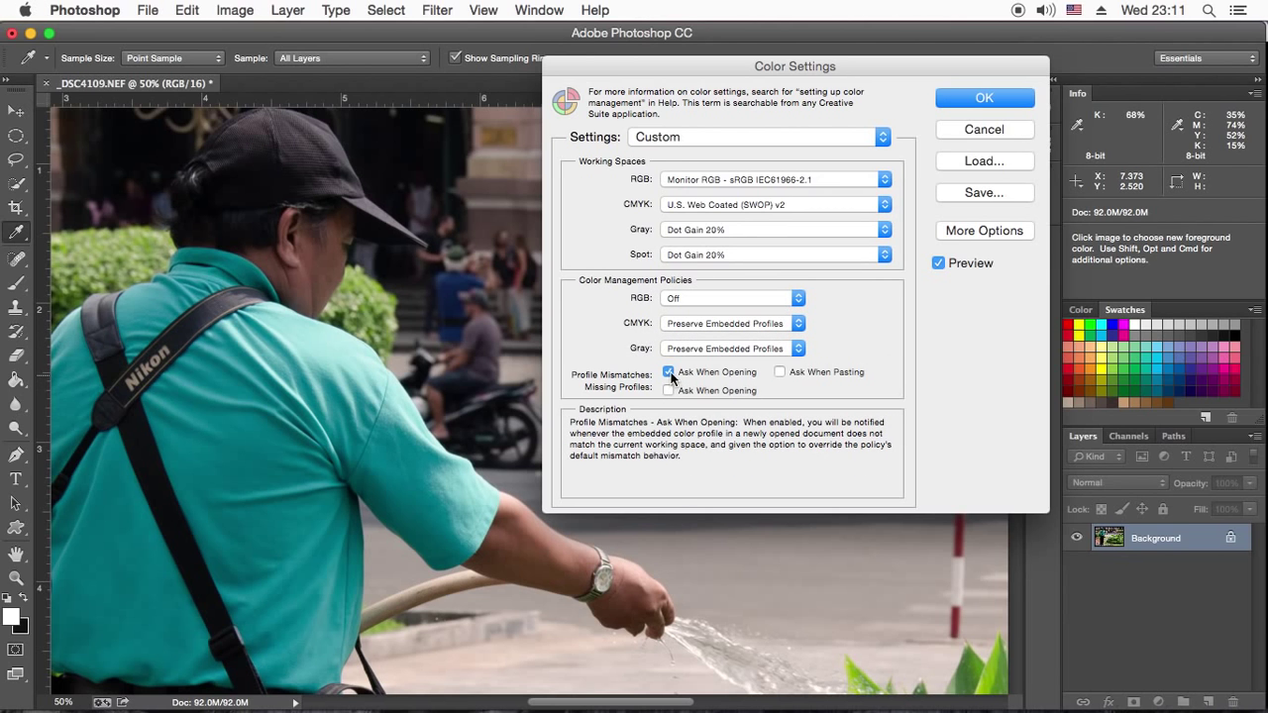
click(798, 298)
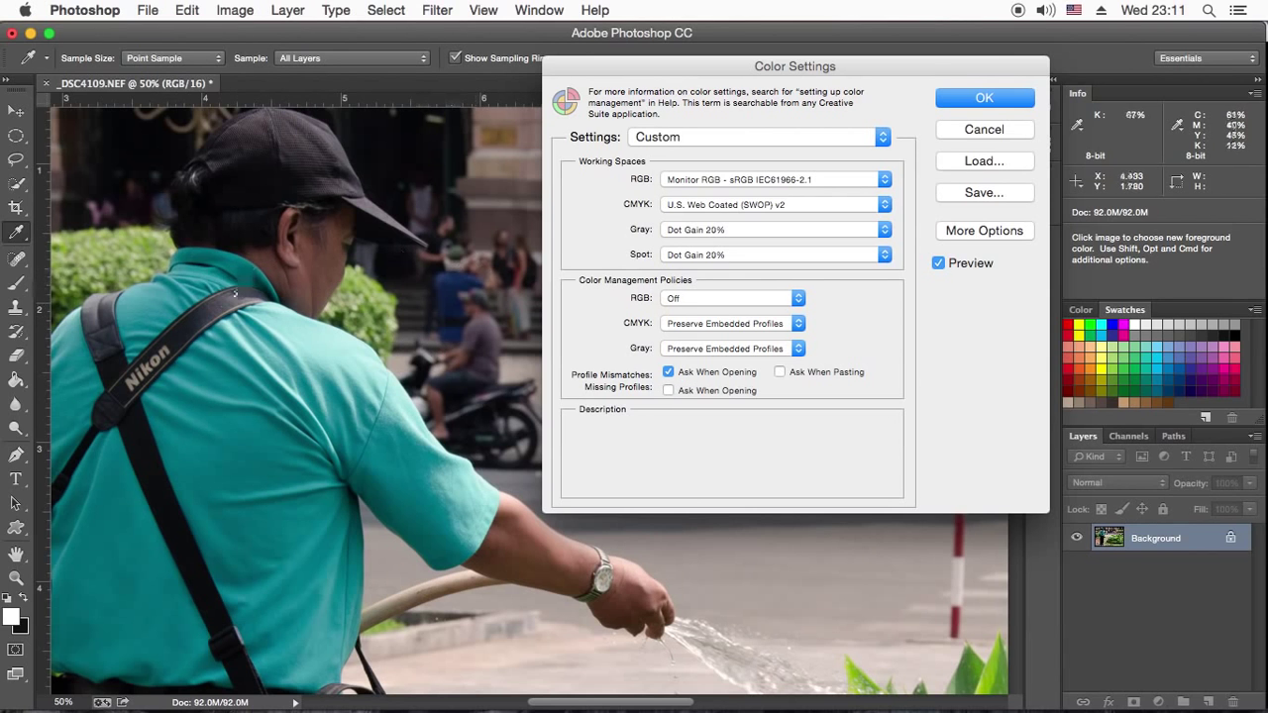
mouse_move(733, 179)
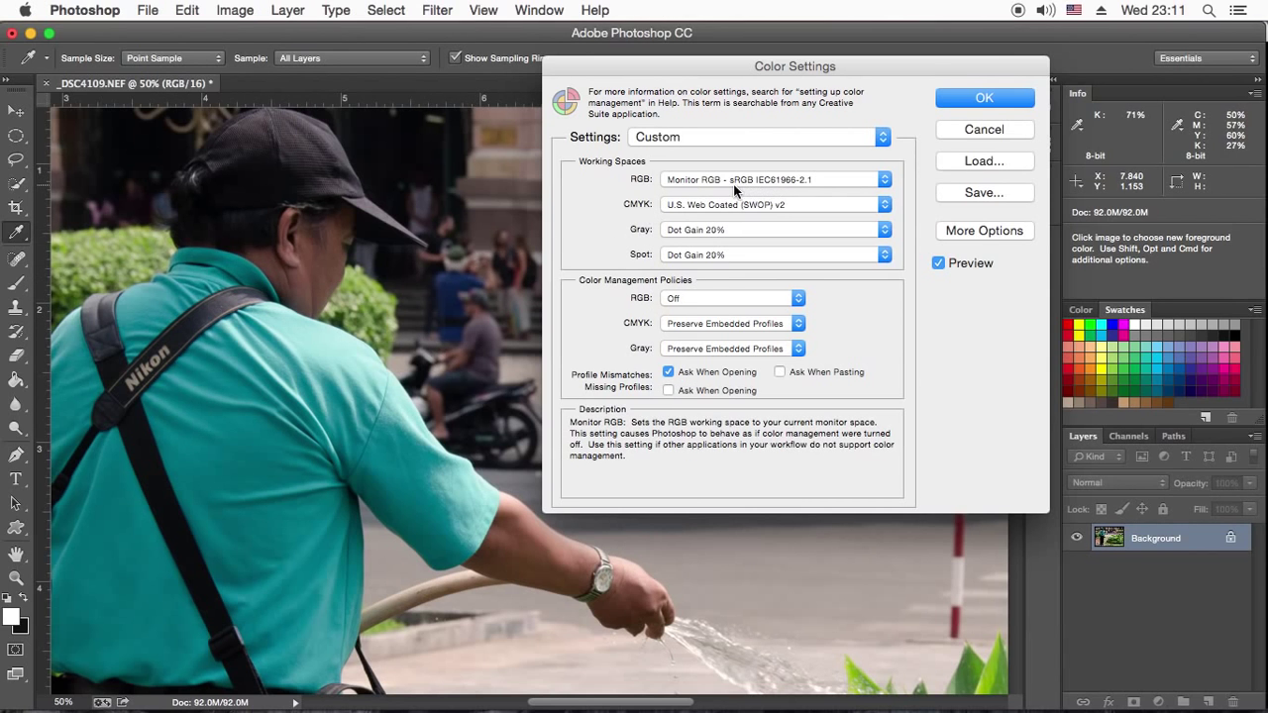
click(951, 129)
key(z)
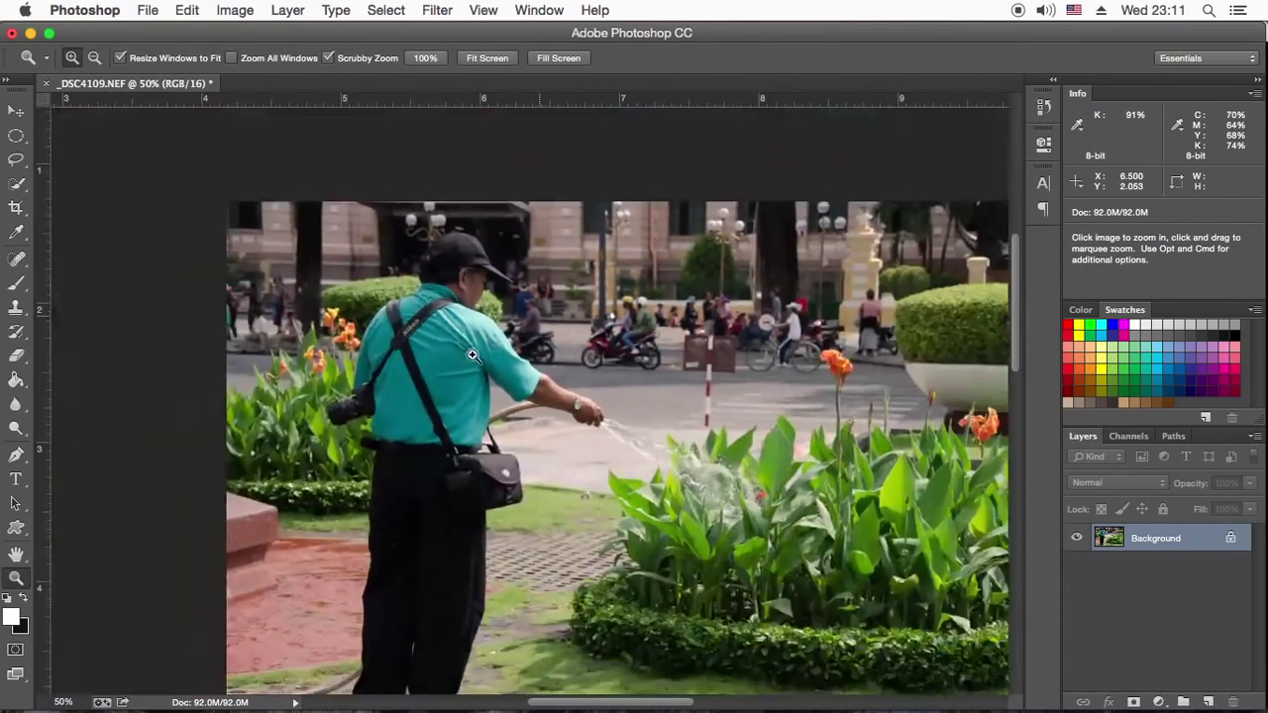
- Fit the whole photo in the window, then zoom in around the man watering plants
drag(472, 354, 457, 372)
mouse_move(423, 269)
mouse_down()
mouse_move(501, 252)
mouse_move(434, 293)
mouse_move(515, 286)
mouse_up()
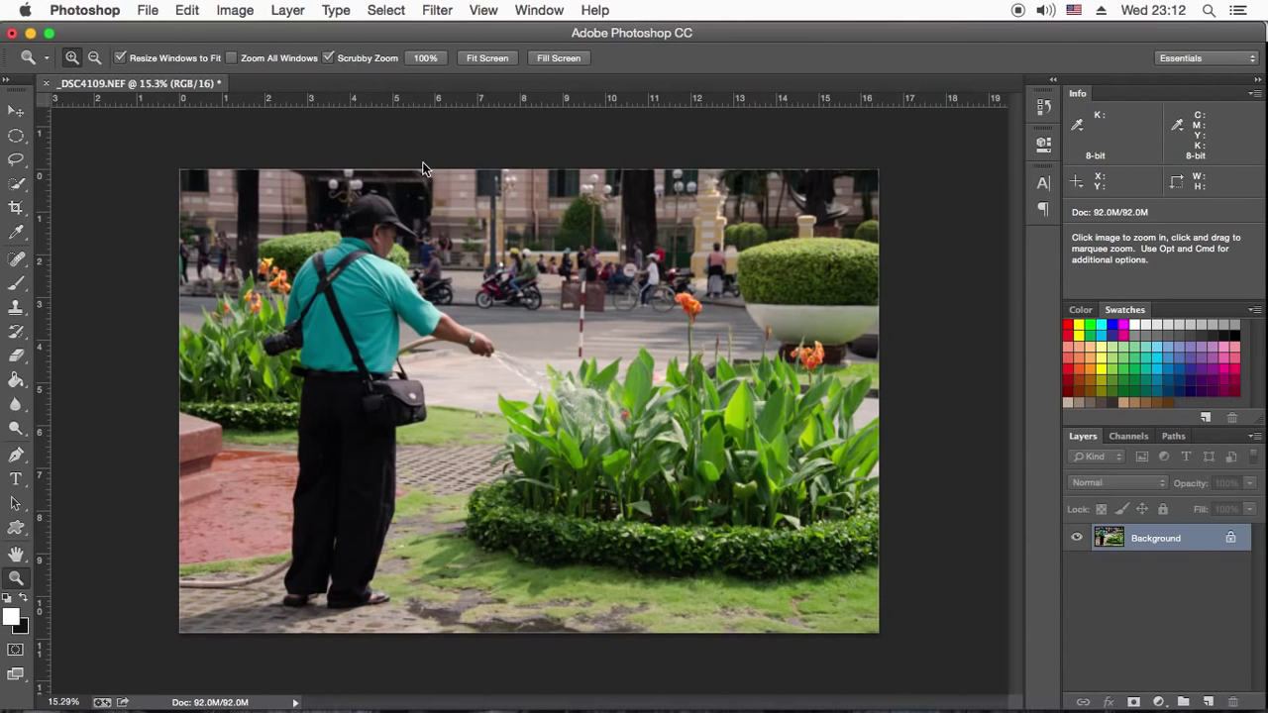
mouse_move(461, 662)
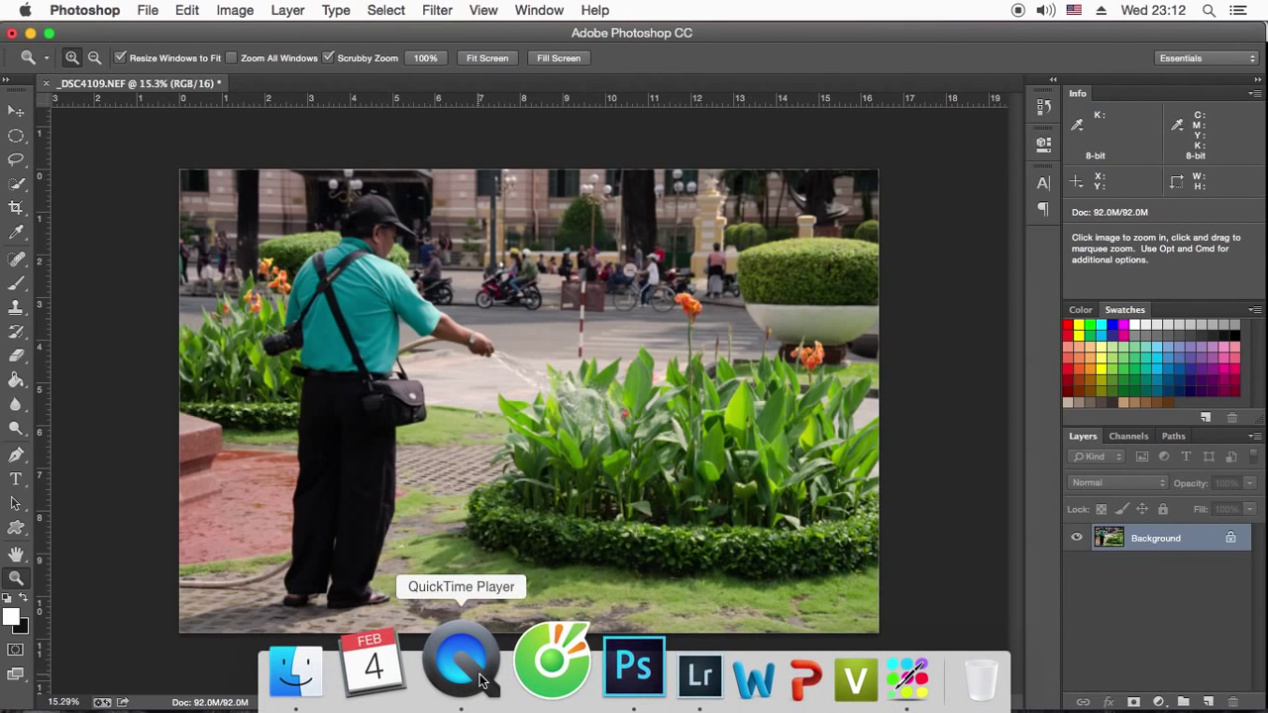
- Launch Cốc Cốc and go to facebook.com
click(525, 680)
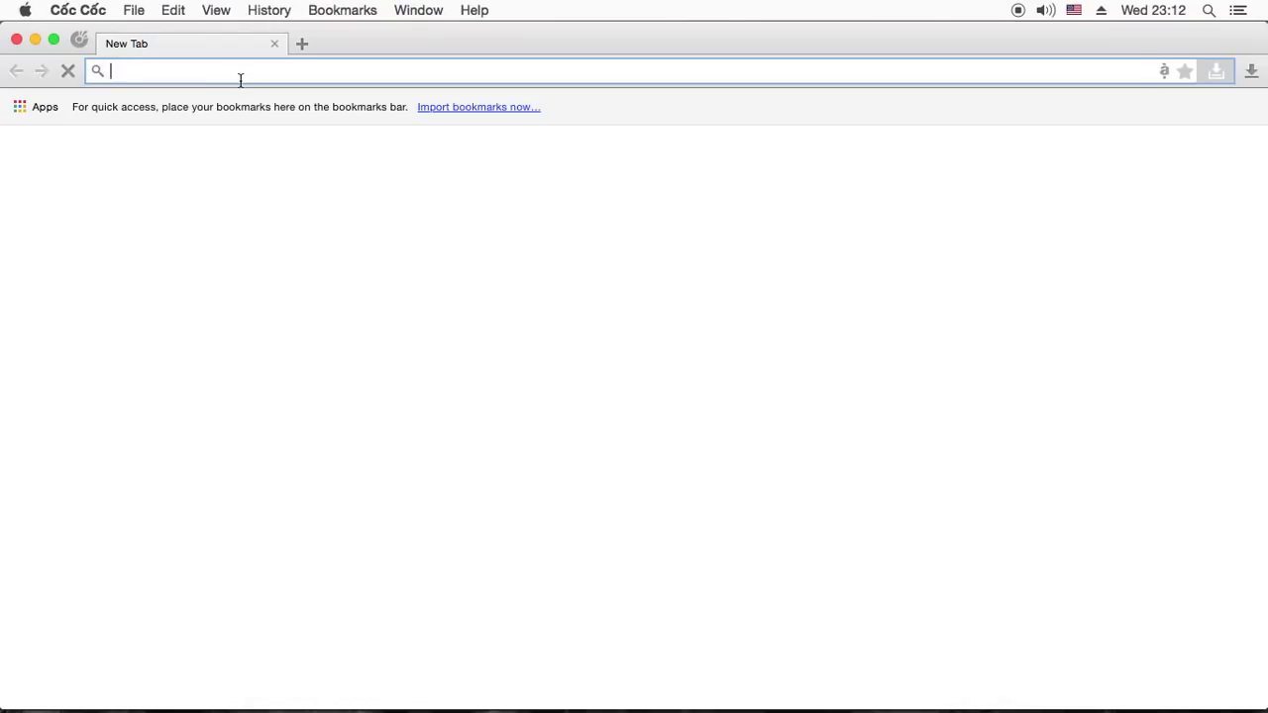
text(facebook.com)
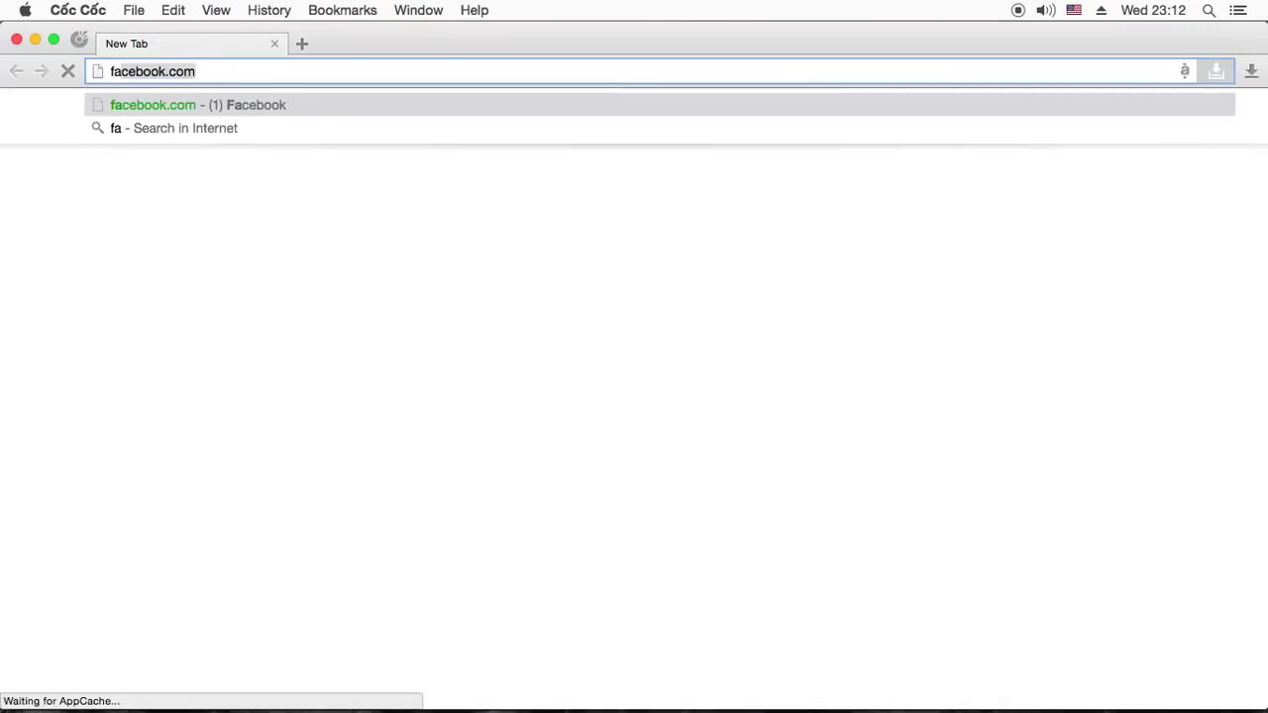
key(Return)
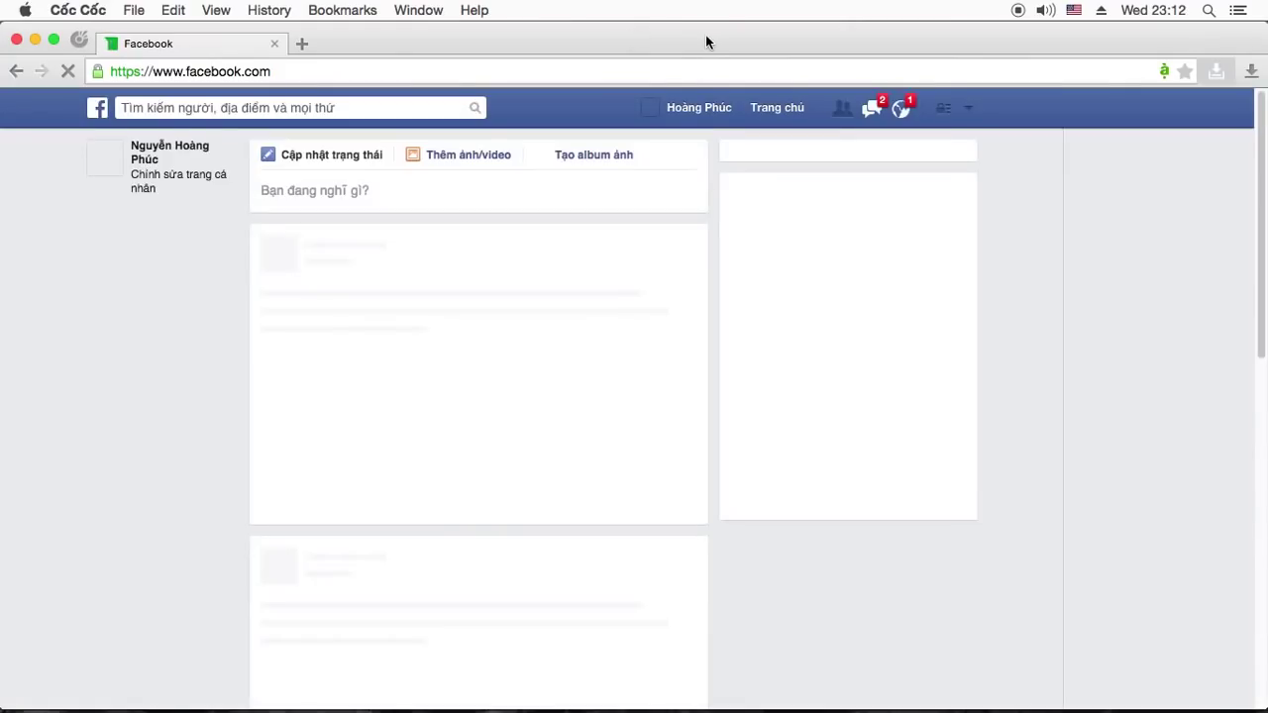
- Open Facebook's help panel (Trợ giúp) from the account arrow menu
click(974, 118)
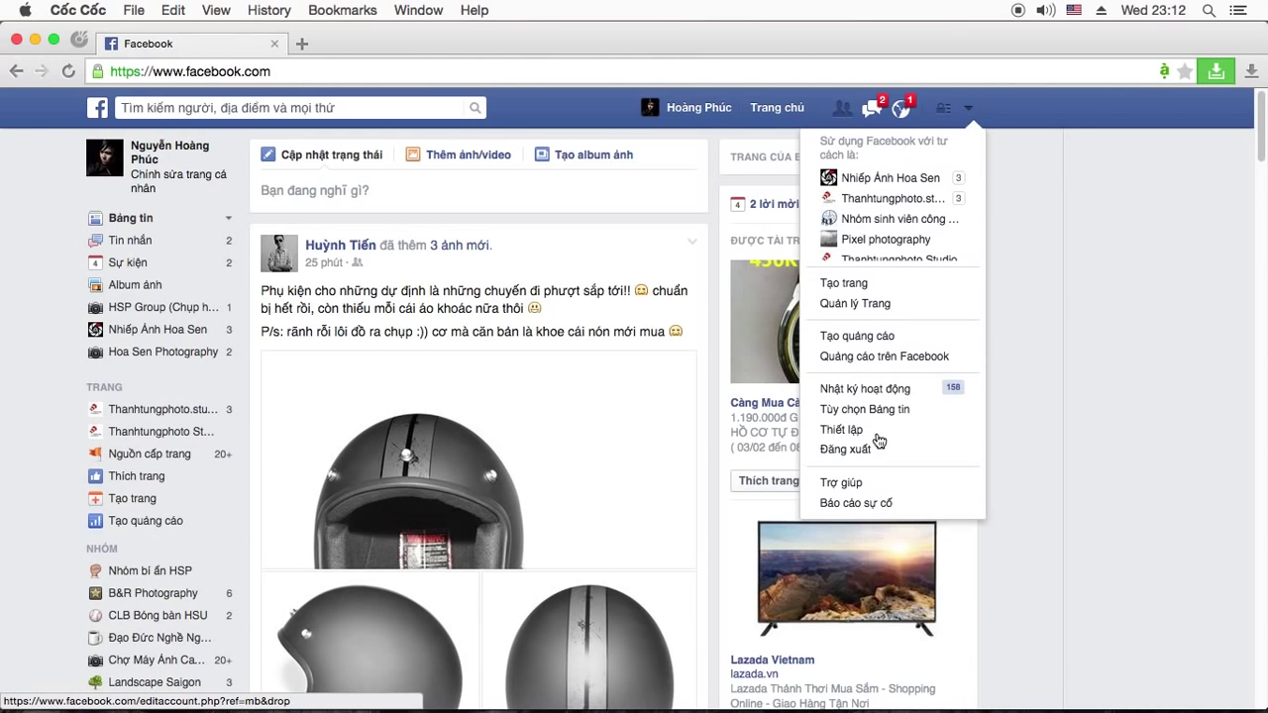
click(876, 454)
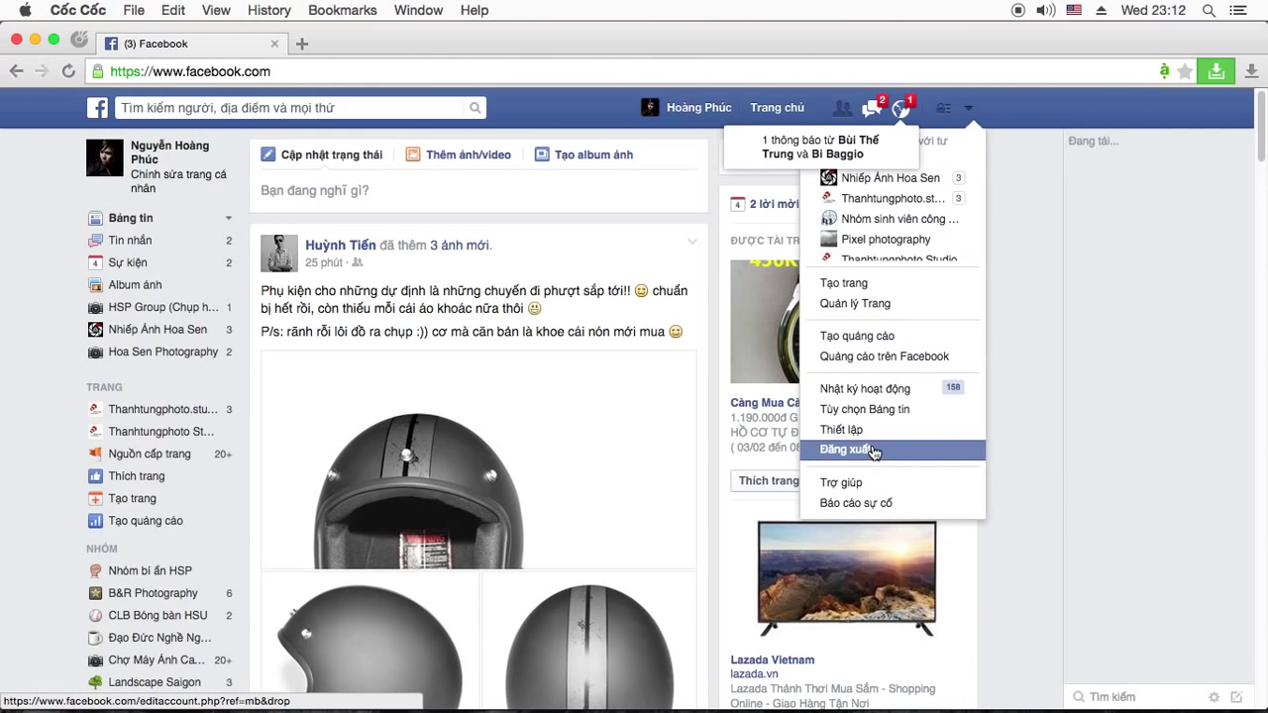
click(857, 484)
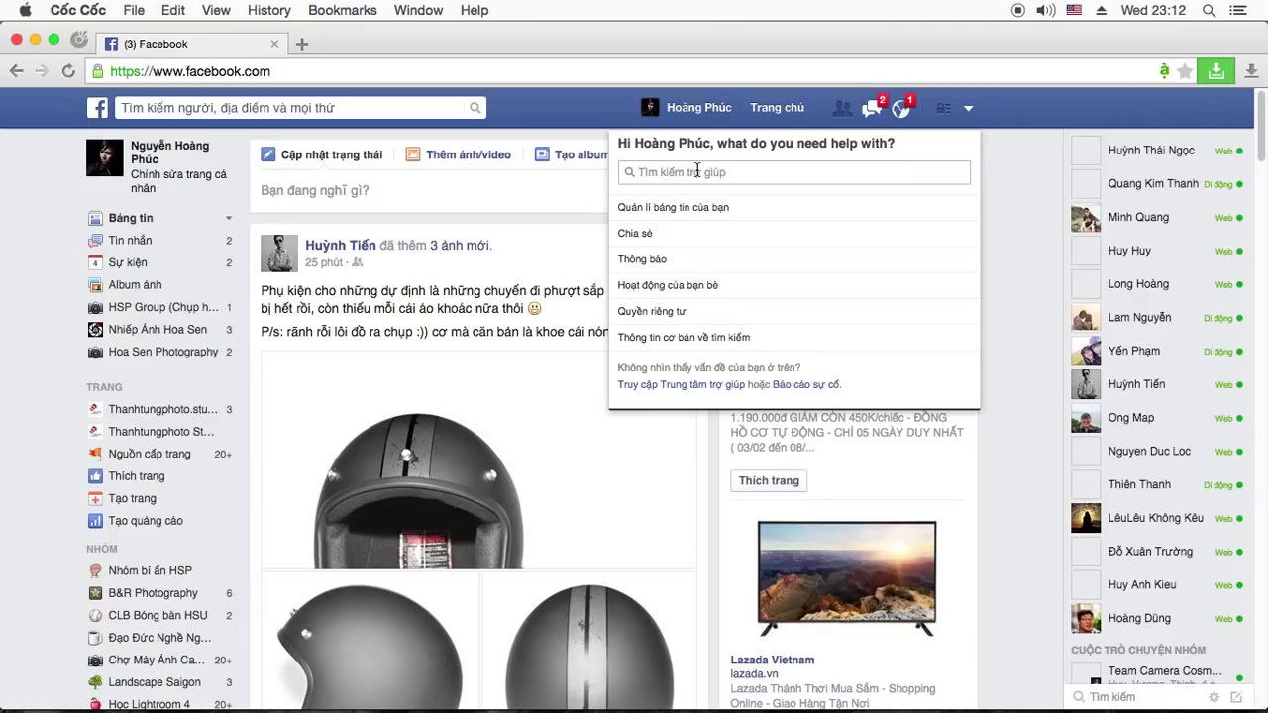
- Search help for 'chia sẻ ảnh chất lượng cao', switching the keyboard to VNI input
text(phi)
key(BackSpace)
key(BackSpace)
key(BackSpace)
text(chia se3 anh3 cha)
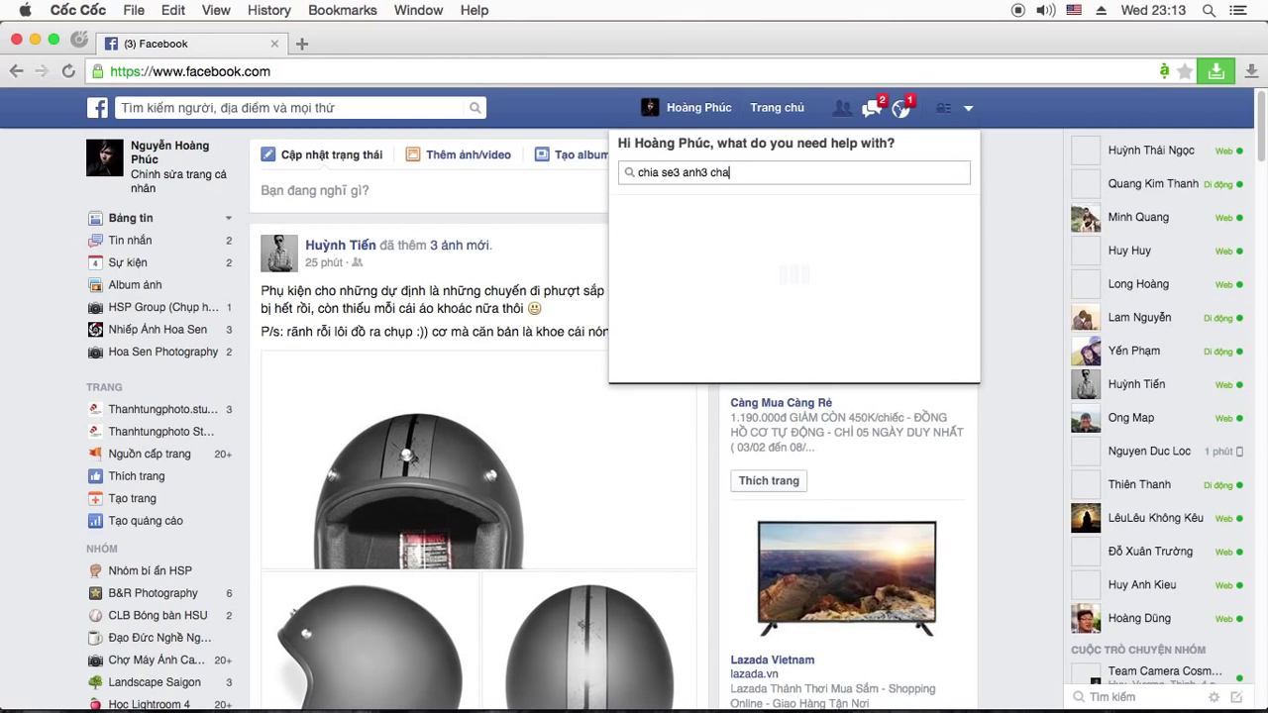
text(t61 luon7g5)
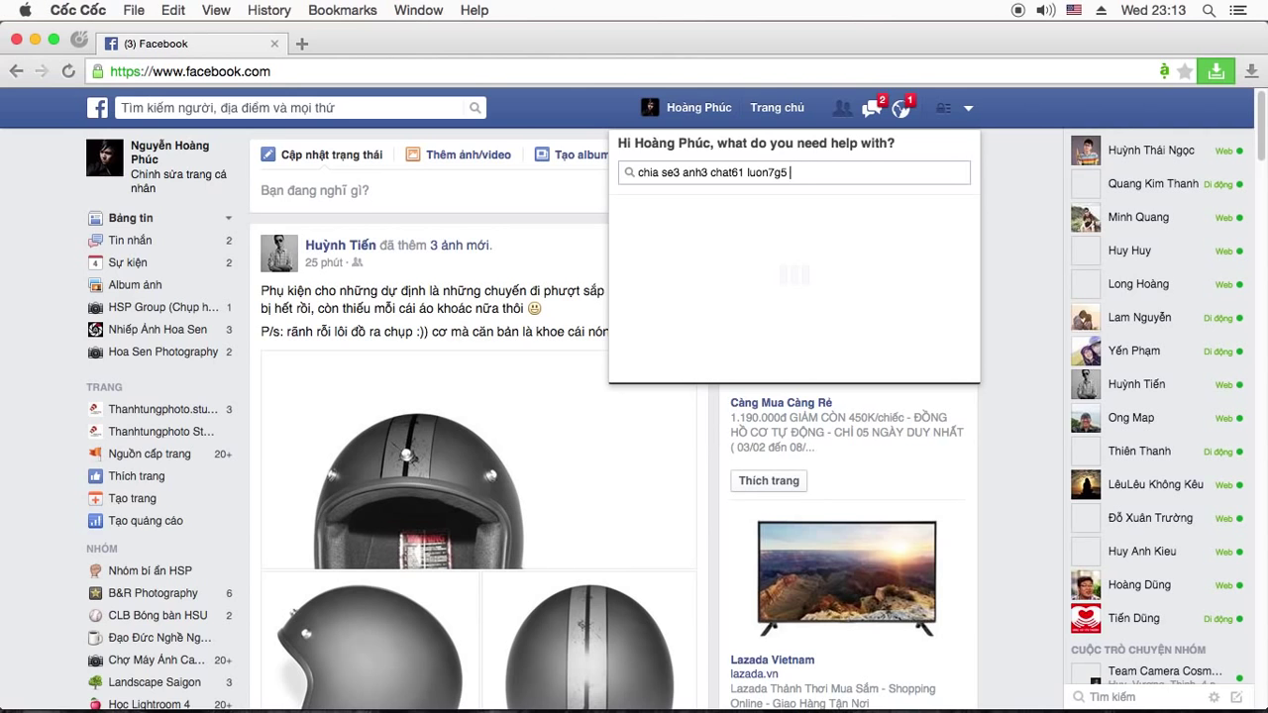
key(BackSpace)
key(BackSpace)
key(BackSpace)
key(BackSpace)
key(BackSpace)
key(BackSpace)
key(BackSpace)
key(BackSpace)
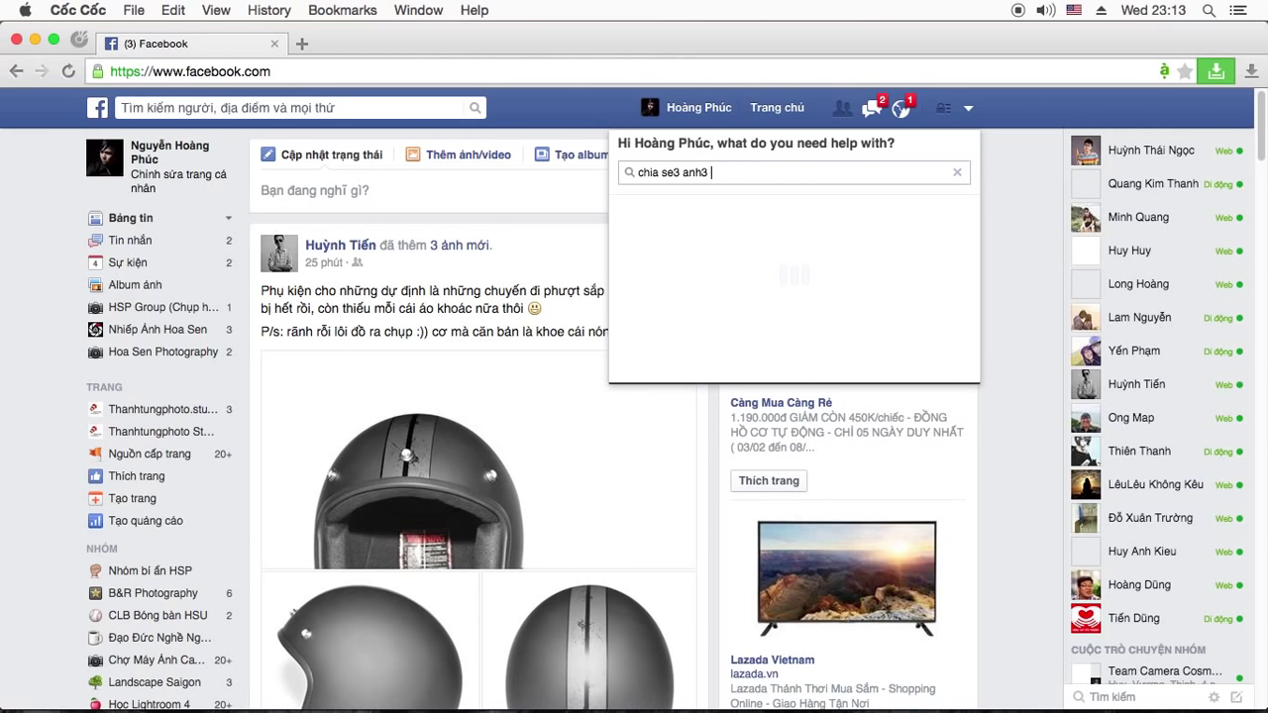
key(BackSpace)
key(BackSpace)
key(BackSpace)
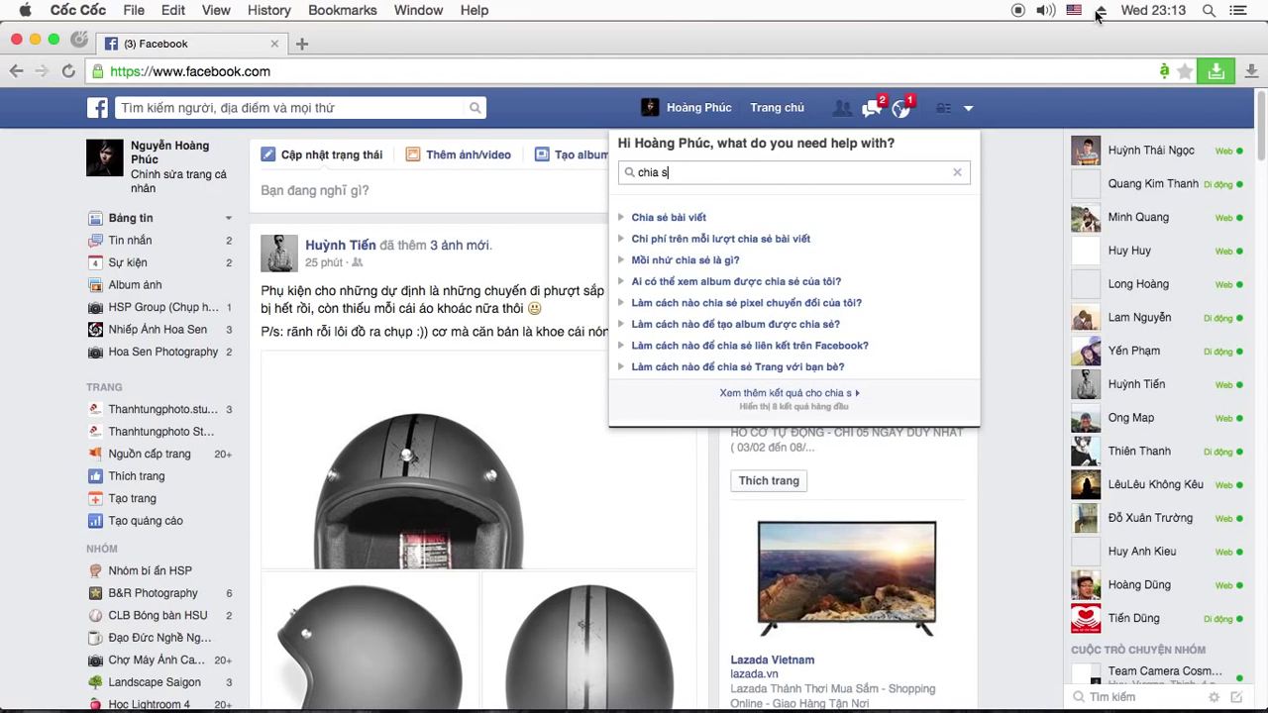
click(1076, 12)
click(916, 71)
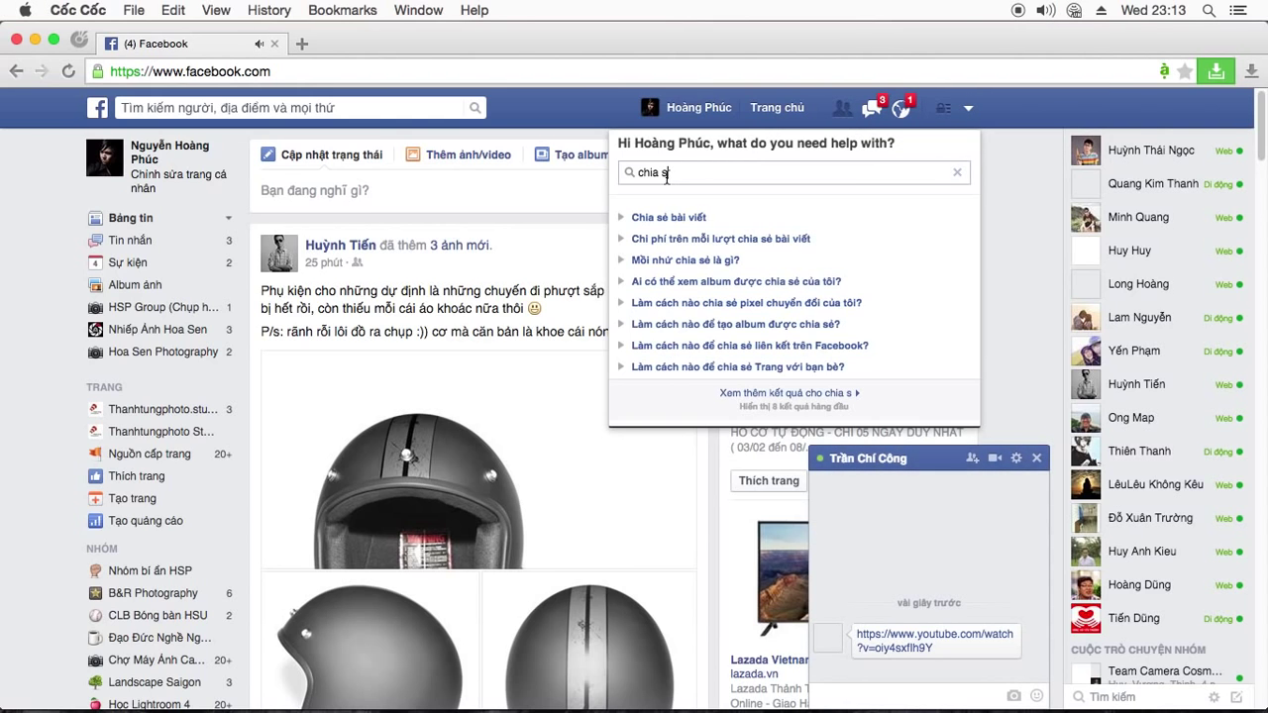
text(ẻ)
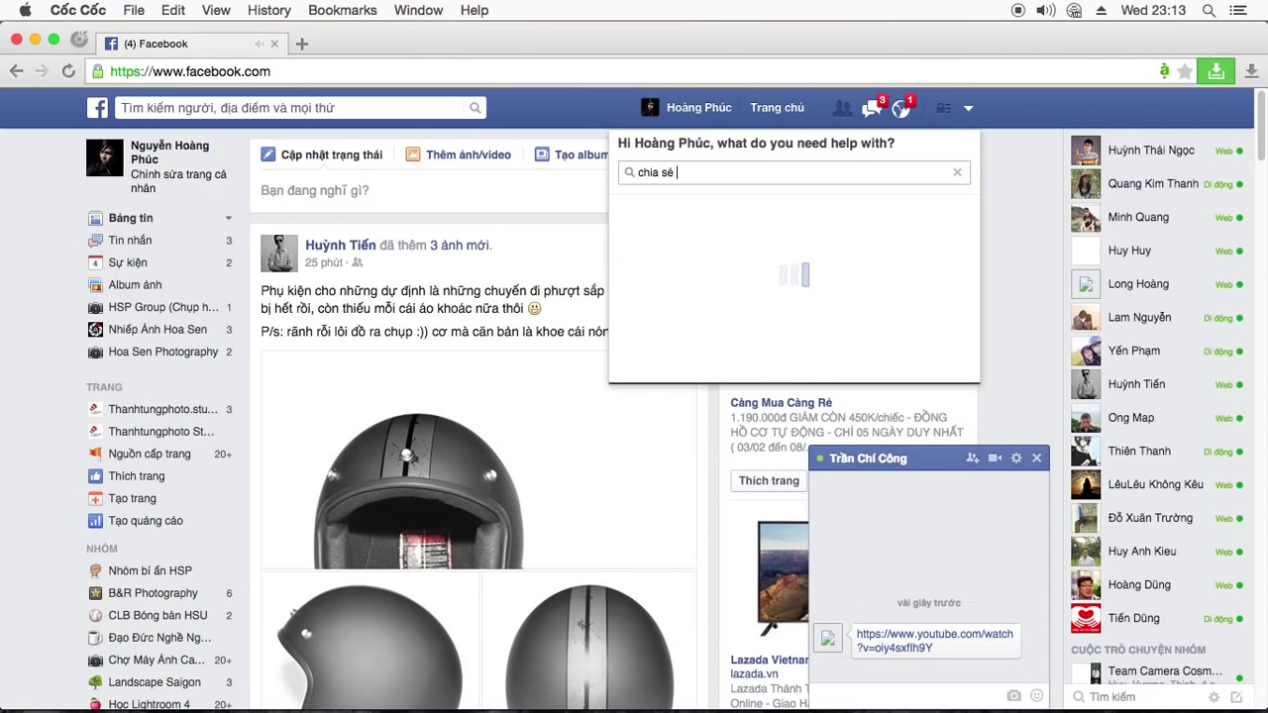
text( ảnh chất lượng )
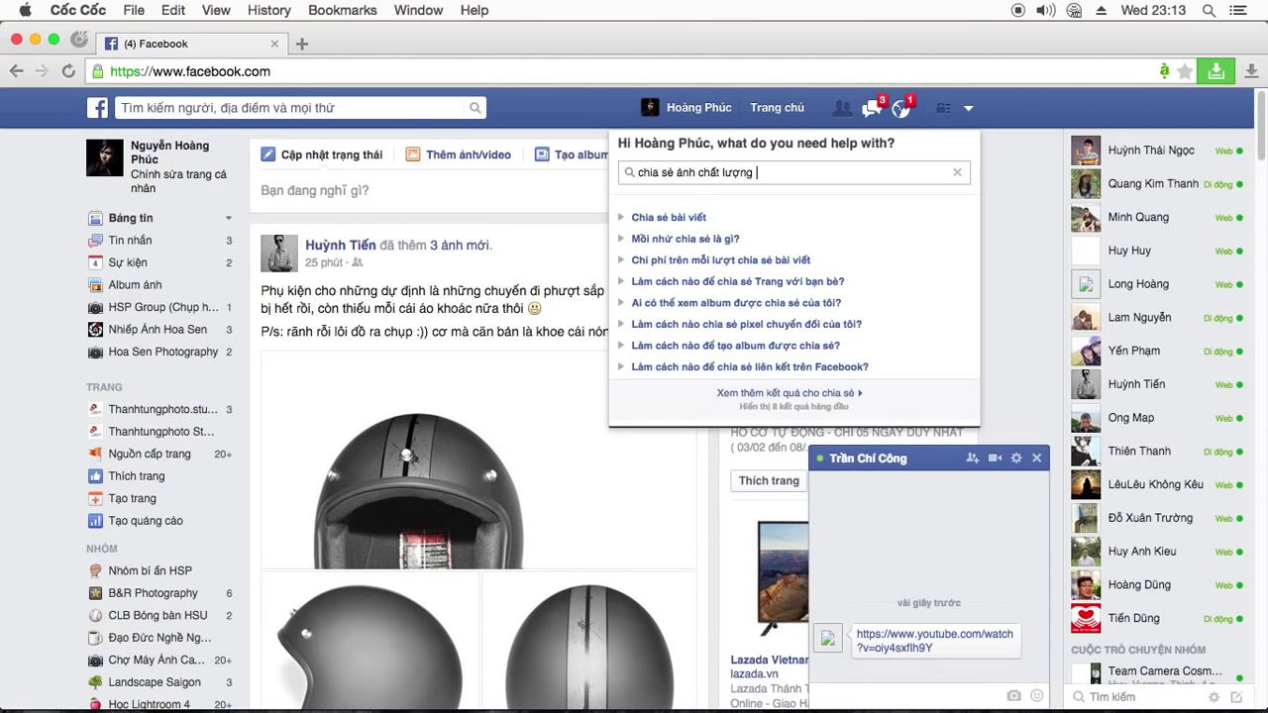
text(cao)
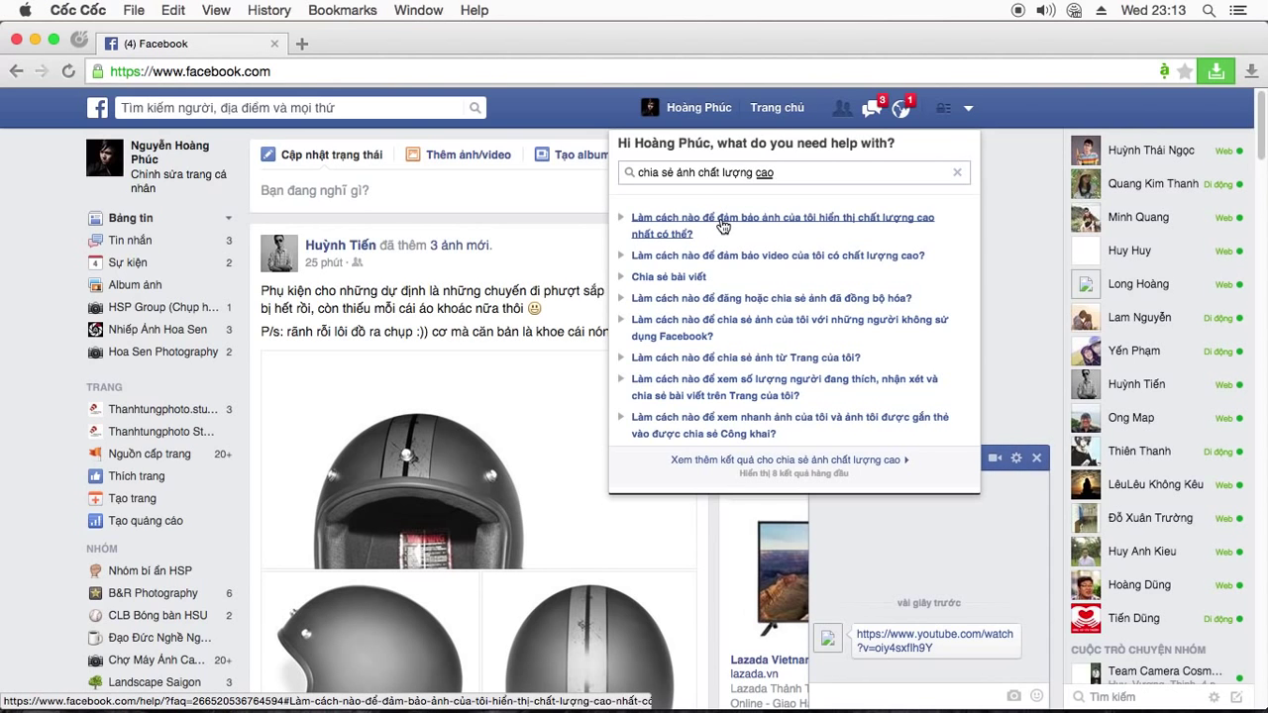
- Expand the answer on showing photos at highest quality and review the supported photo sizes
click(722, 227)
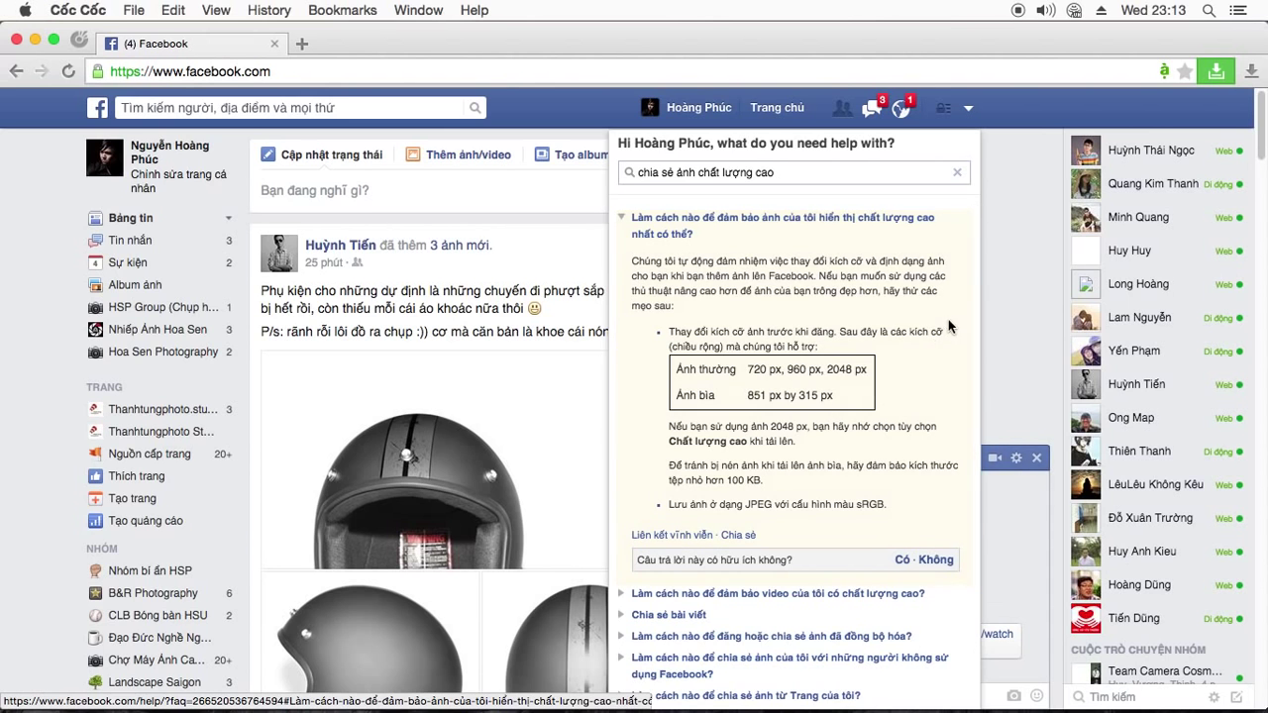
scroll(973, 273, down, 2)
scroll(972, 289, up, 2)
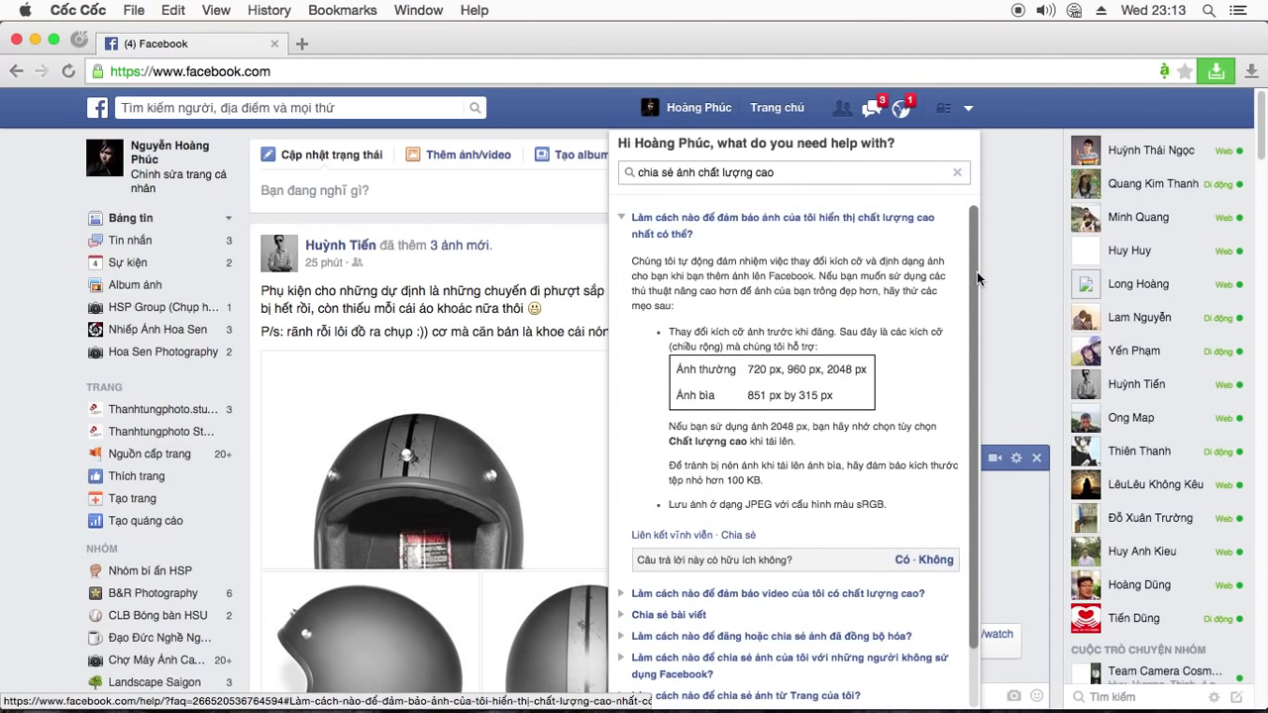
scroll(970, 297, down, 2)
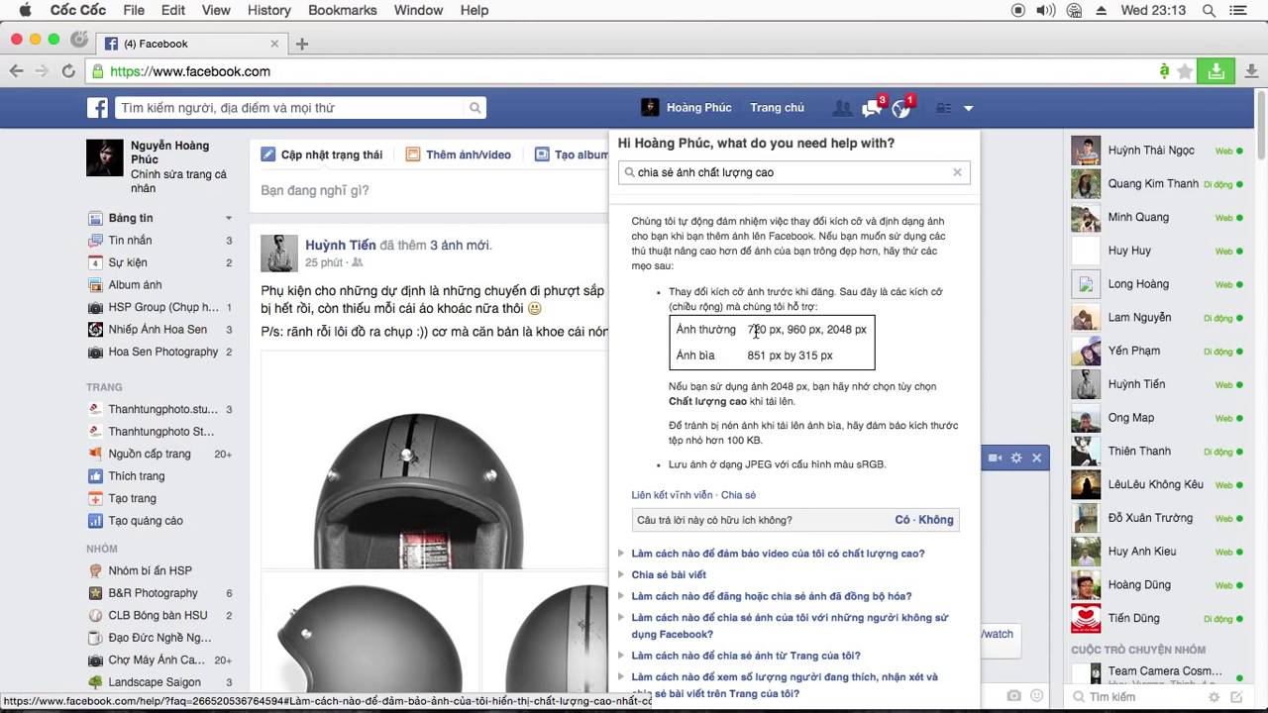
drag(673, 330, 872, 365)
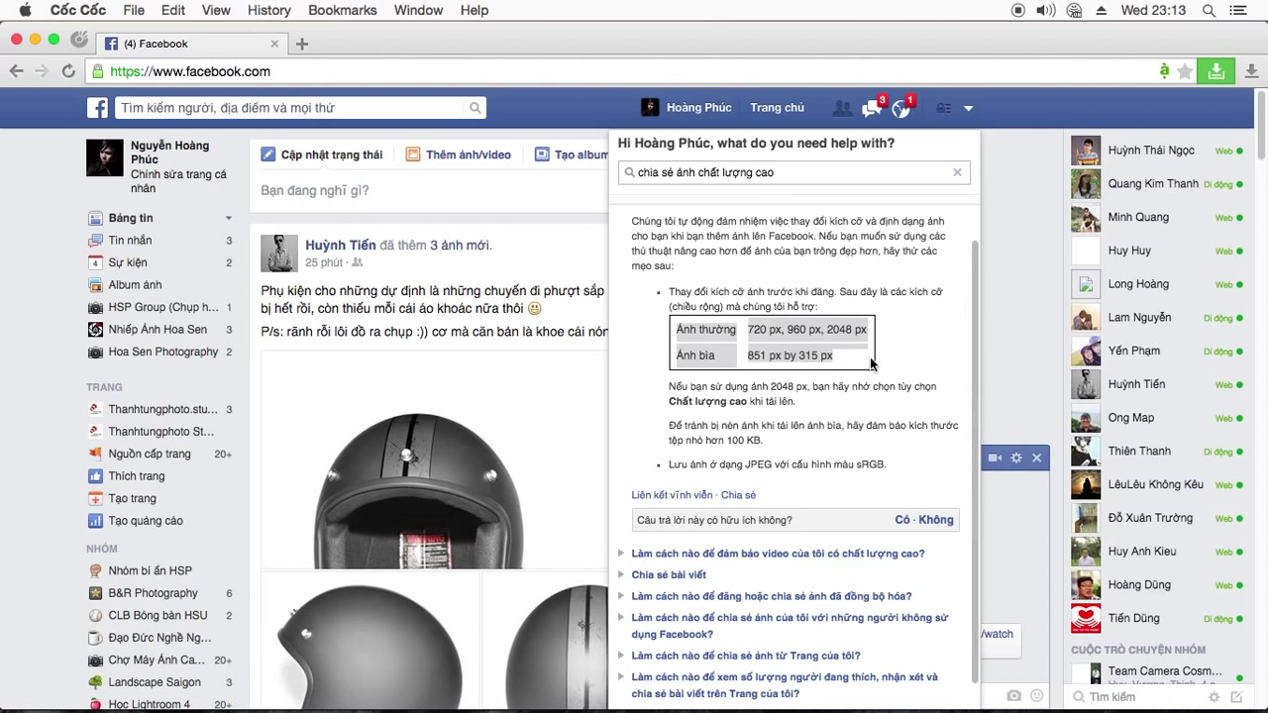
click(894, 353)
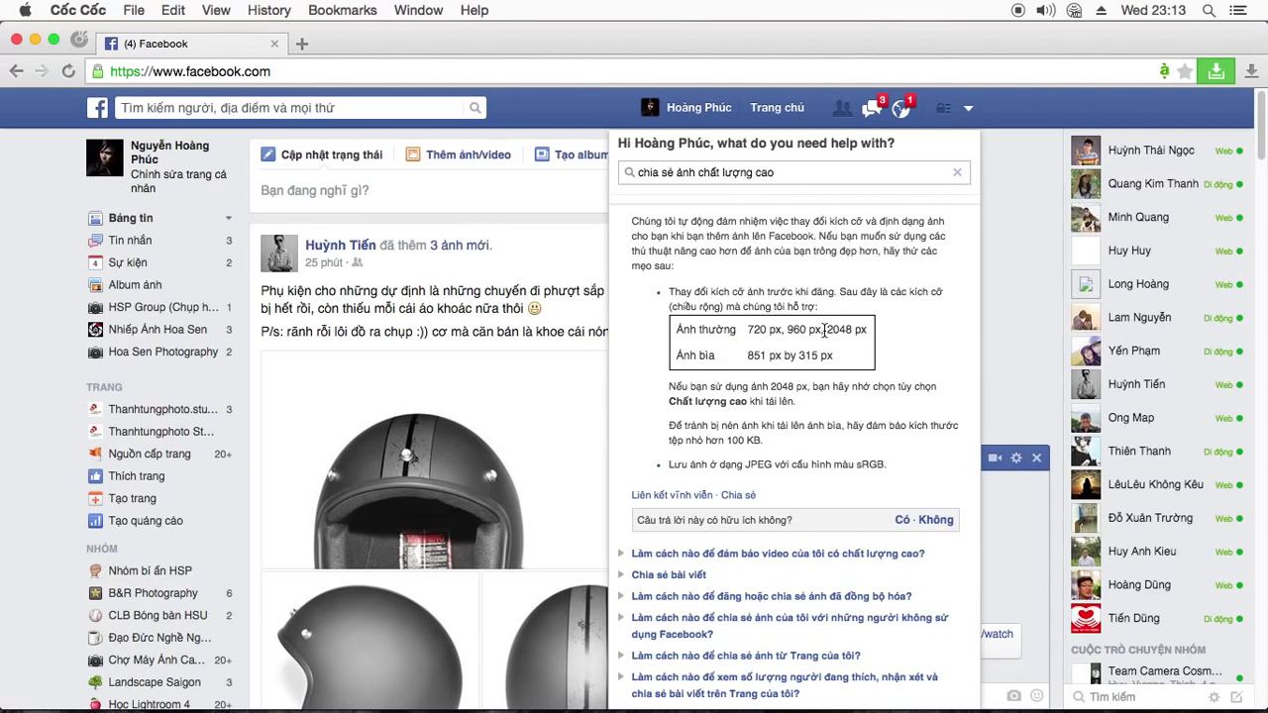
- Highlight the 2048 px and JPEG sRGB tips, then close the help article
drag(835, 329, 912, 332)
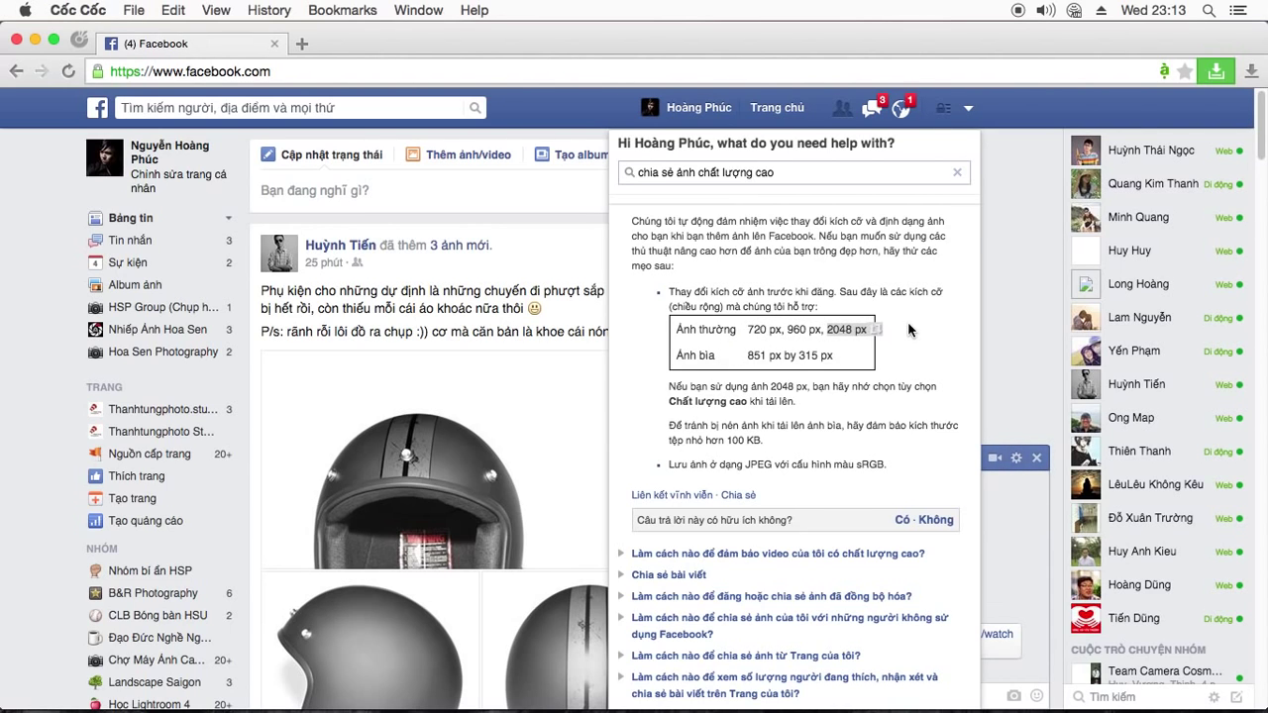
click(911, 361)
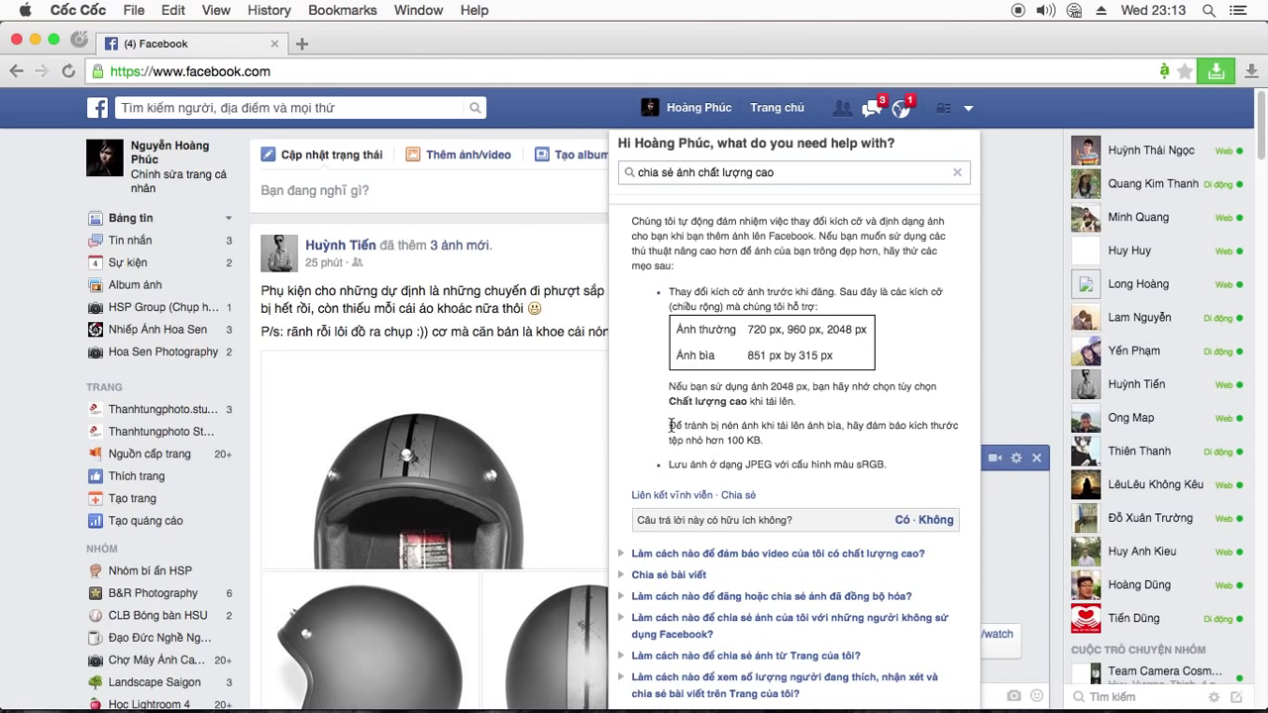
drag(670, 463, 861, 470)
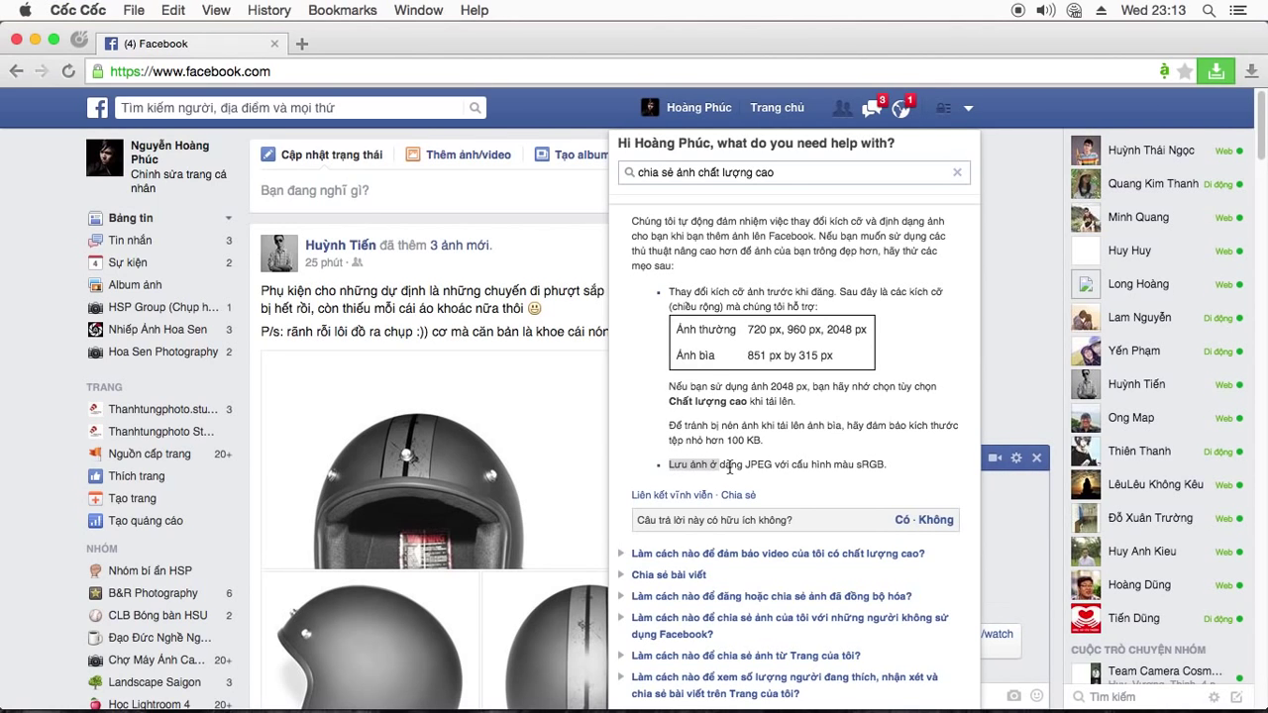
click(902, 444)
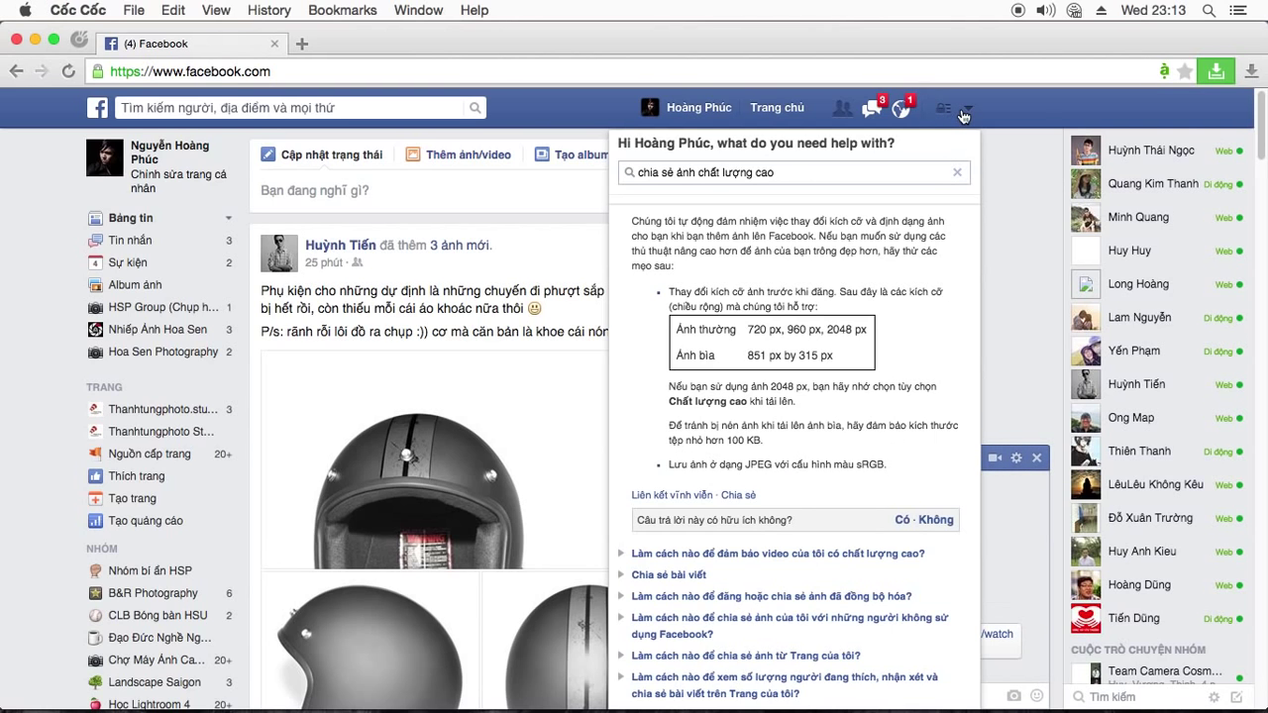
click(1006, 481)
- Send the chat replies 'gì thế?' and 'làm tut'
click(909, 698)
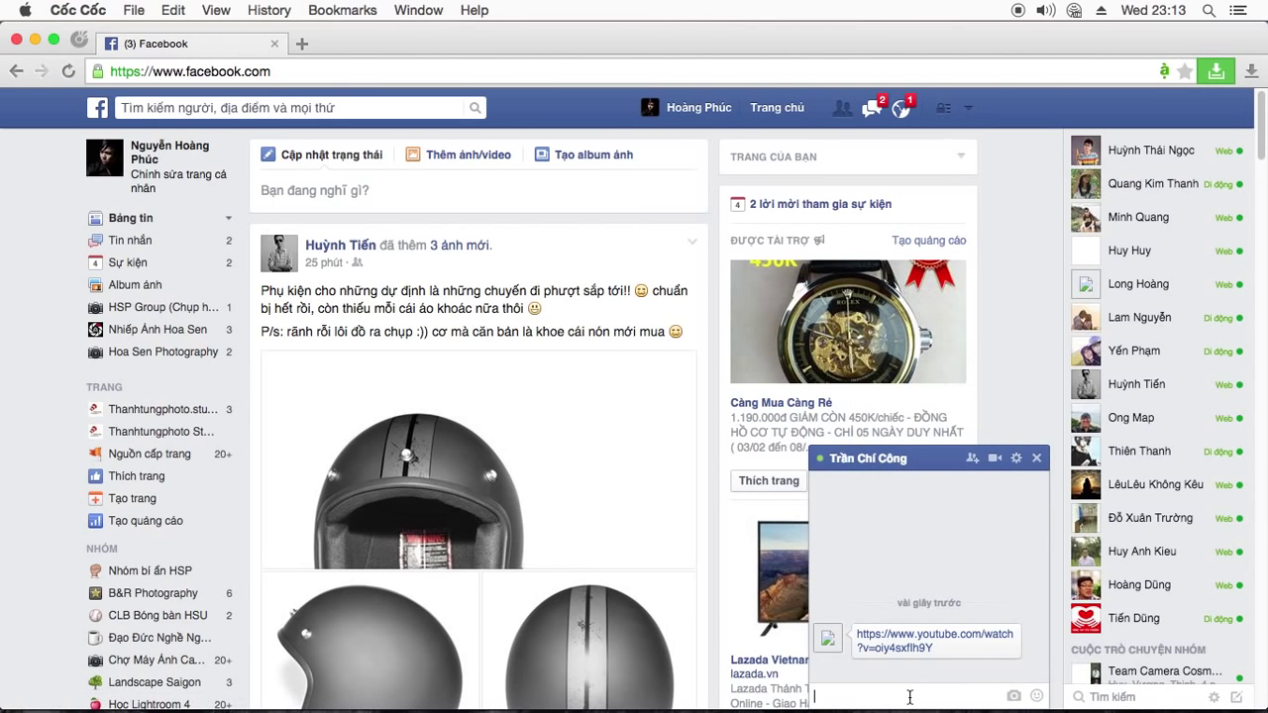
text(gì thế?)
key(Return)
text(đang àm)
key(BackSpace)
key(BackSpace)
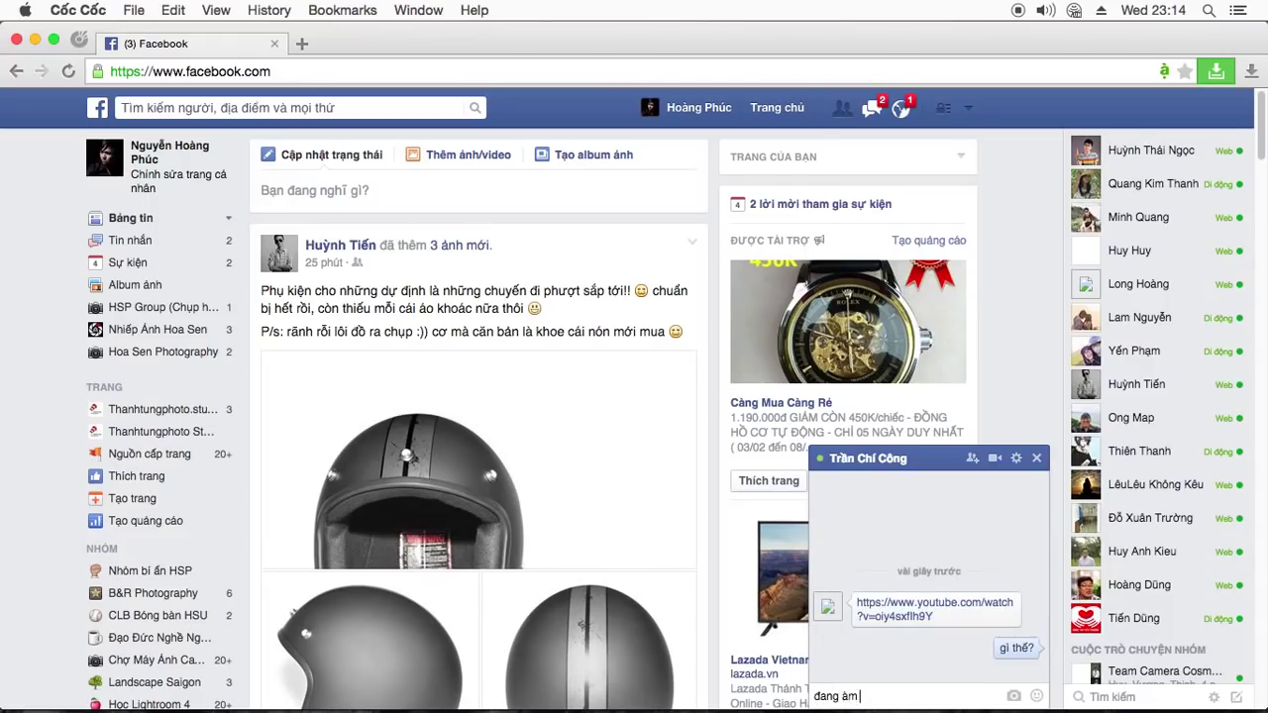
text(làm tu)
text(tv)
key(Return)
- Send 'muốn lên tv ko' and ':))', then bring Lightroom back to the front
text(muốn lên tv)
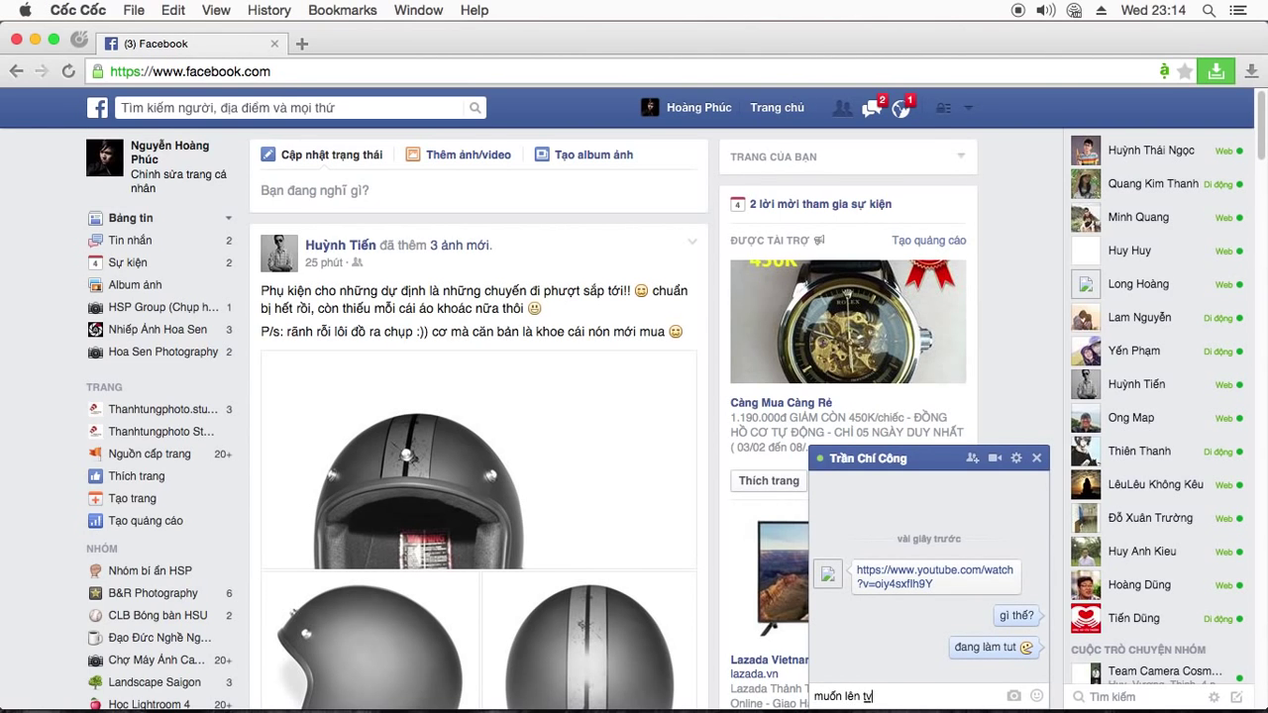
text( ko)
key(Return)
text(:)))
key(Return)
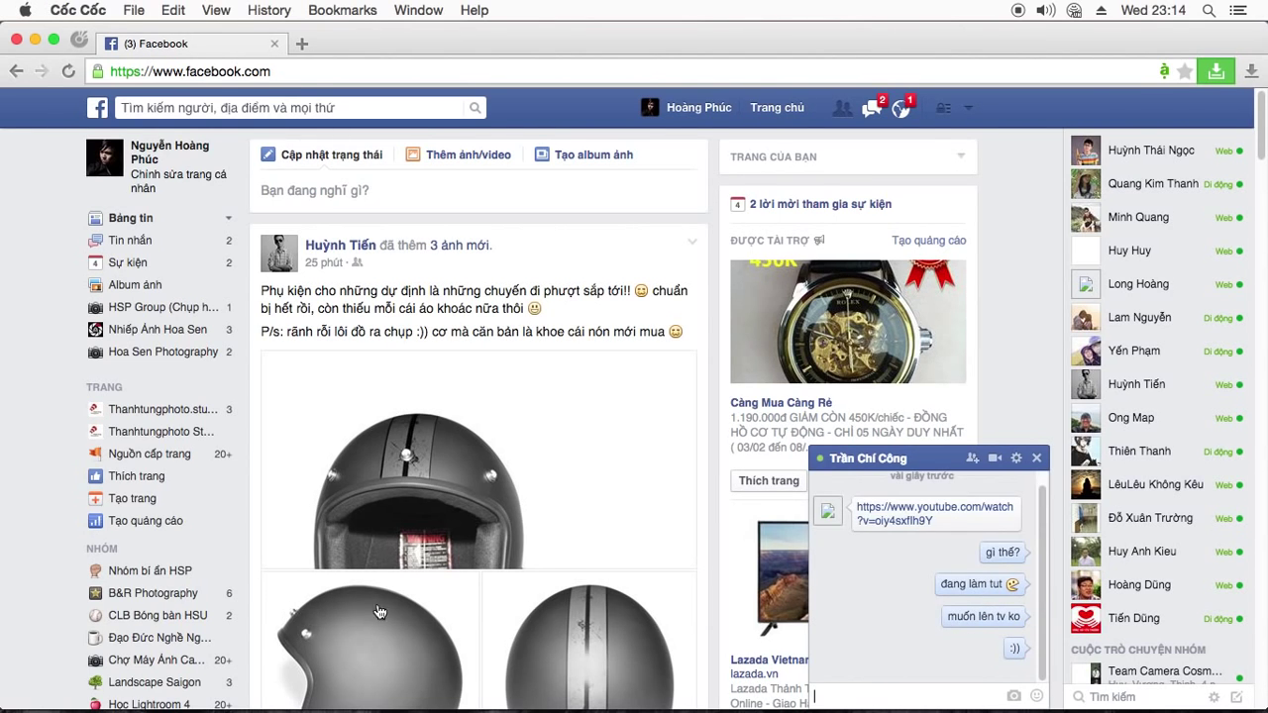
click(623, 699)
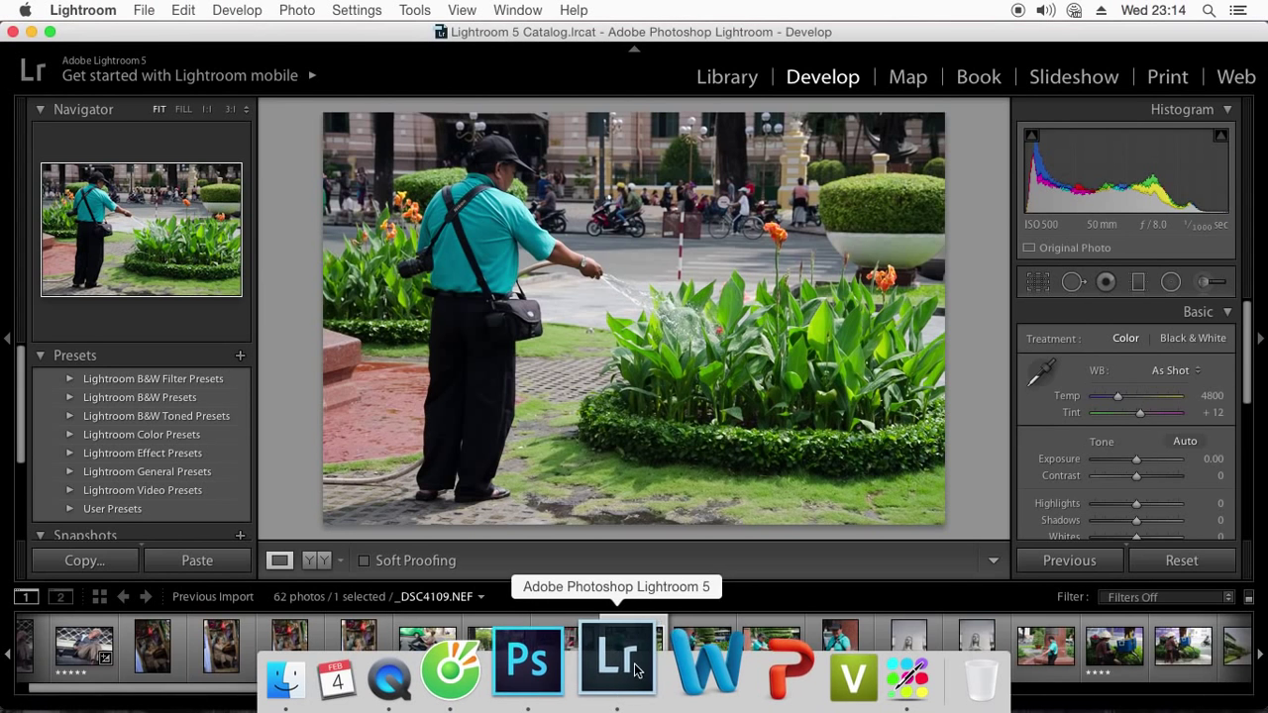
- Open the Export One File dialog from the photo's filmstrip thumbnail
right_click(621, 678)
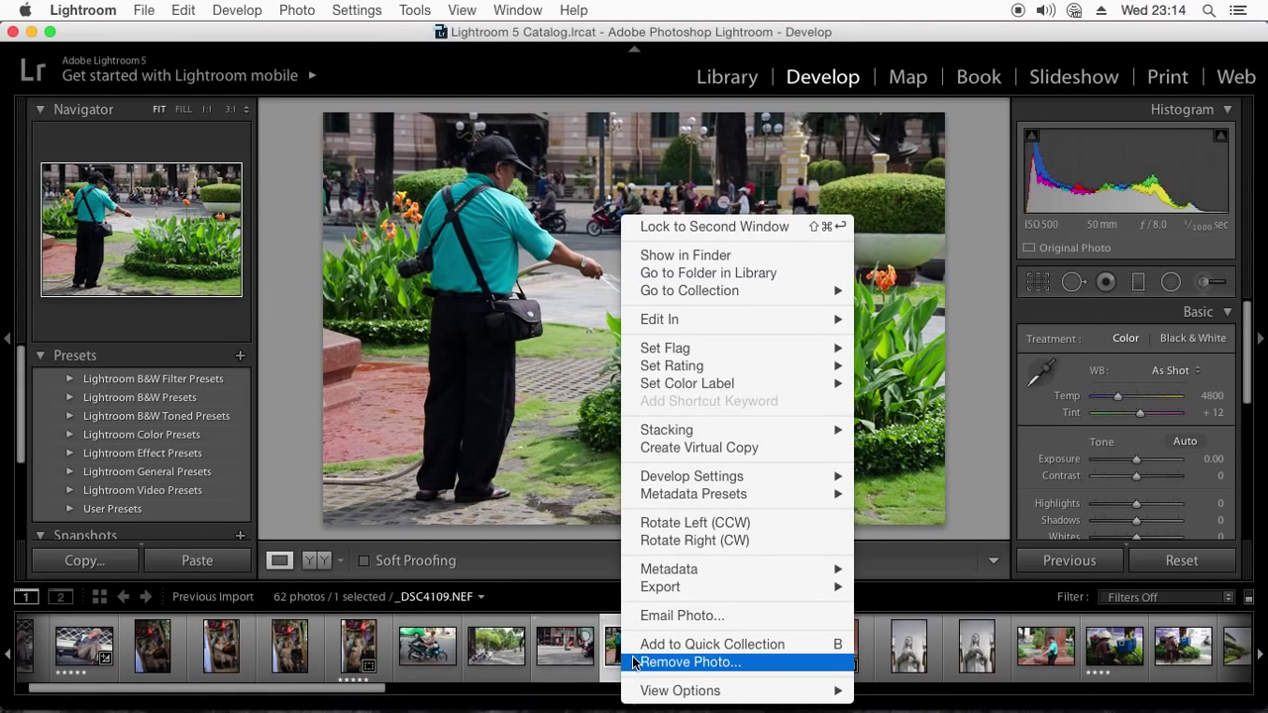
click(526, 590)
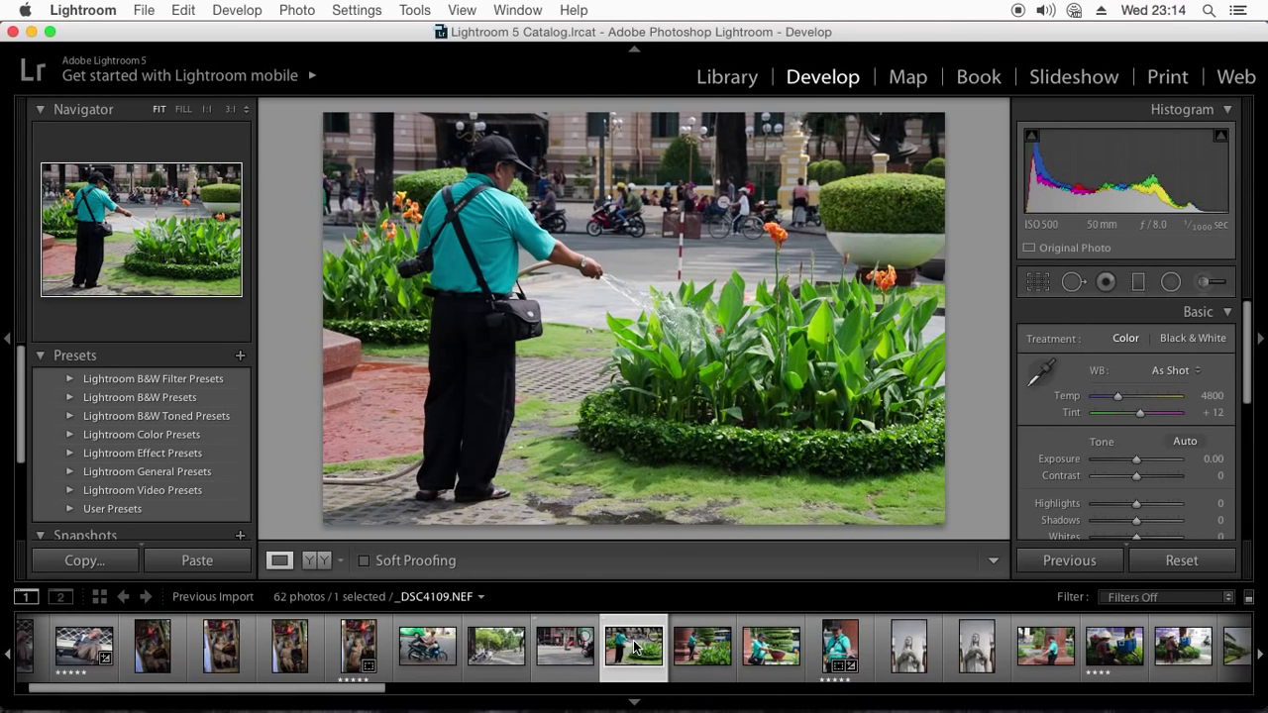
right_click(633, 648)
mouse_move(693, 586)
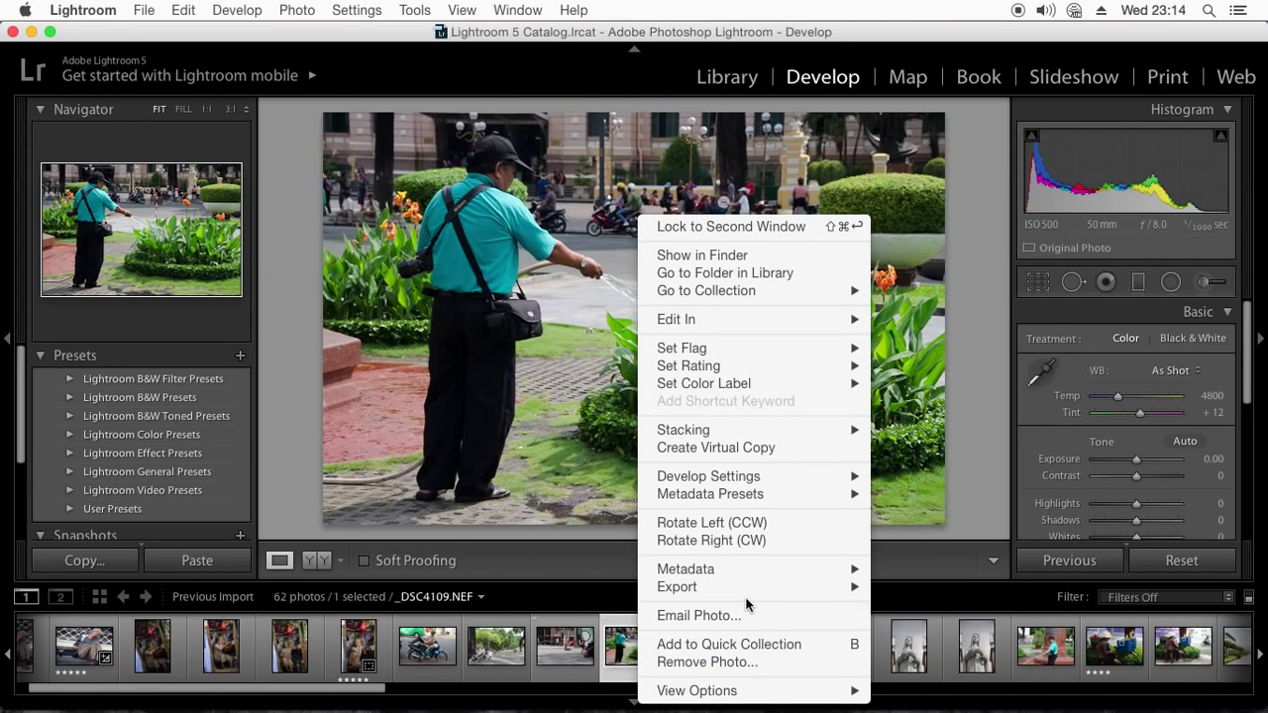
click(913, 555)
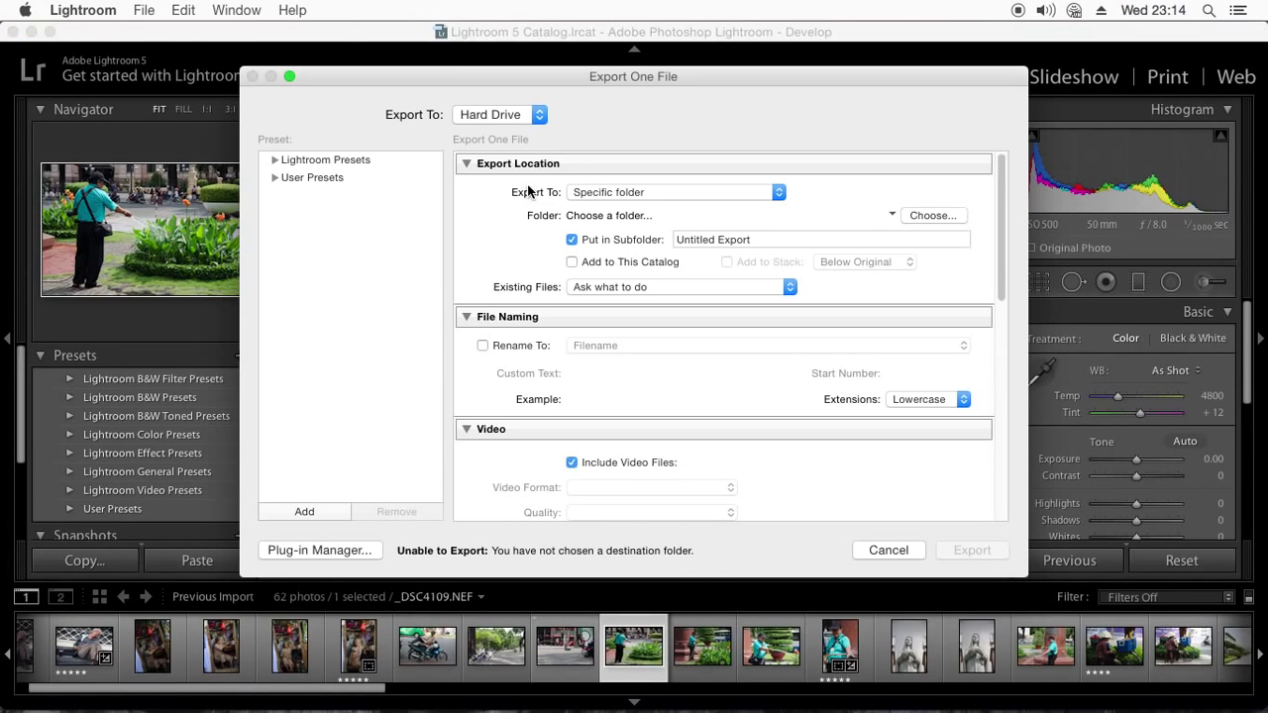
drag(1003, 227, 999, 391)
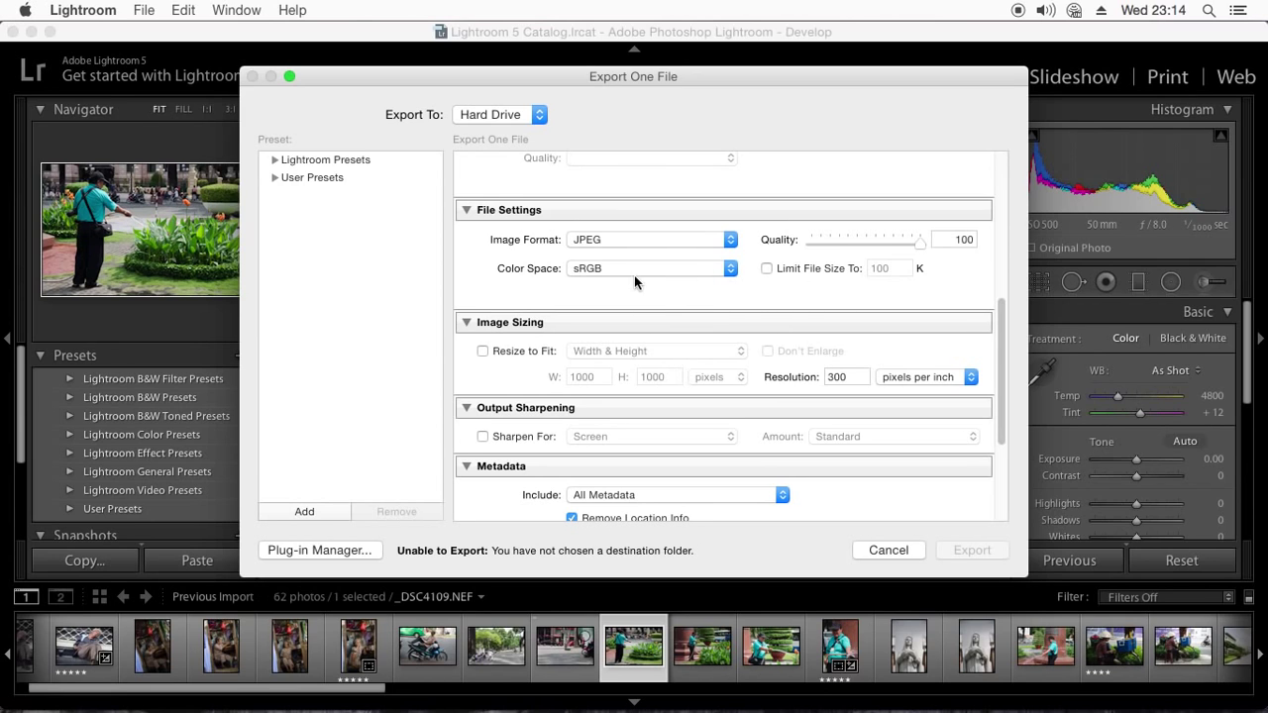
- Keep the export colour space at sRGB and JPEG quality at 100
click(586, 269)
click(608, 297)
click(639, 271)
click(625, 243)
scroll(906, 256, up, 1)
mouse_move(917, 245)
mouse_down()
mouse_move(886, 247)
mouse_move(926, 246)
mouse_up()
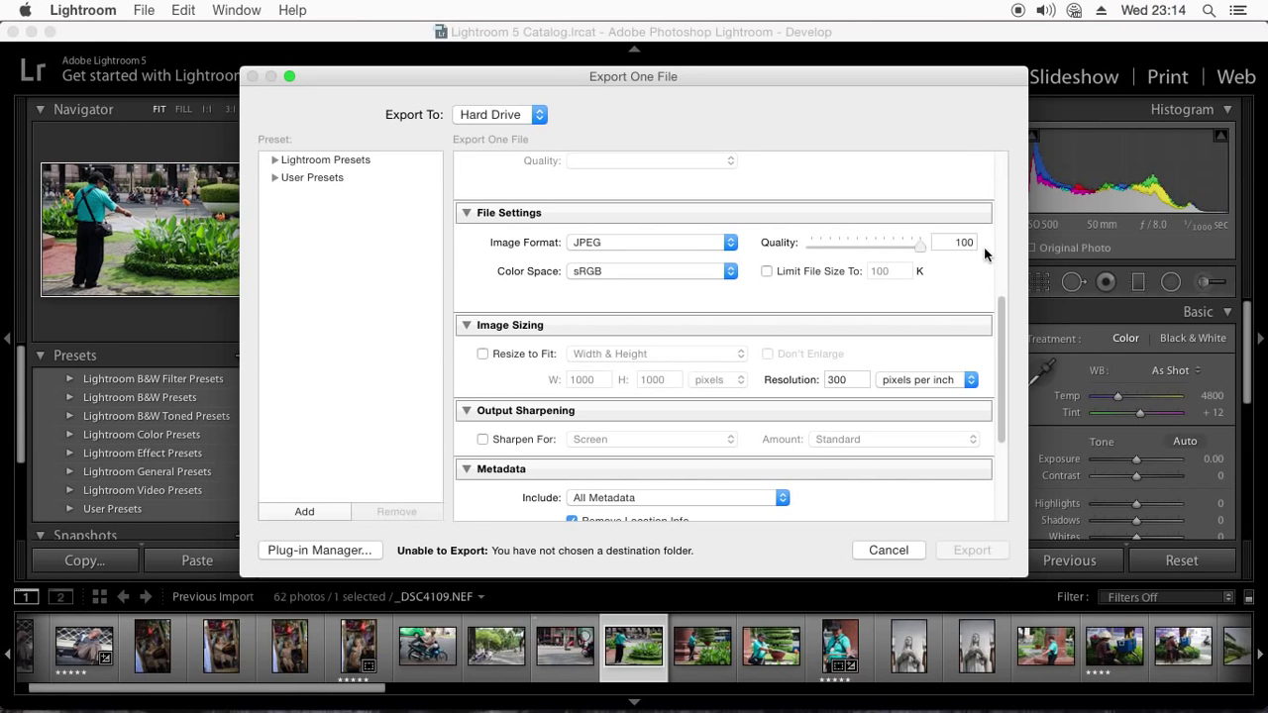
double_click(858, 380)
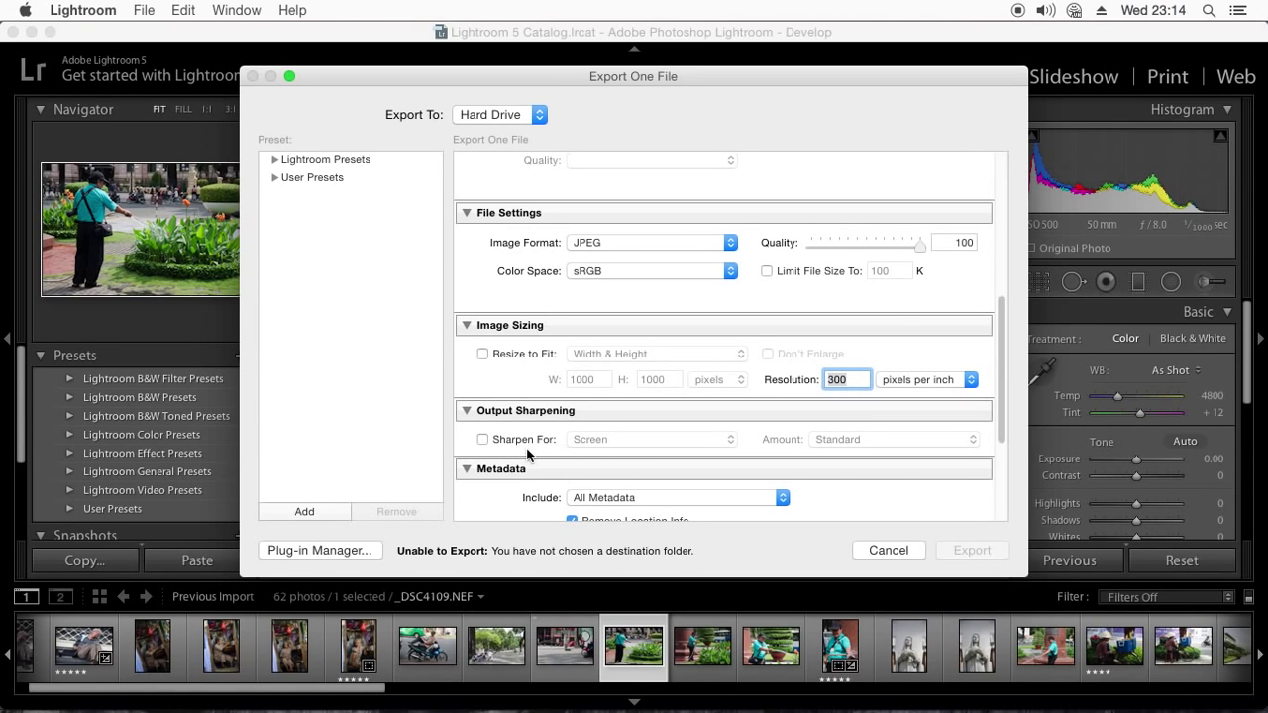
- Turn on Resize to Fit using the Long Edge option
click(505, 354)
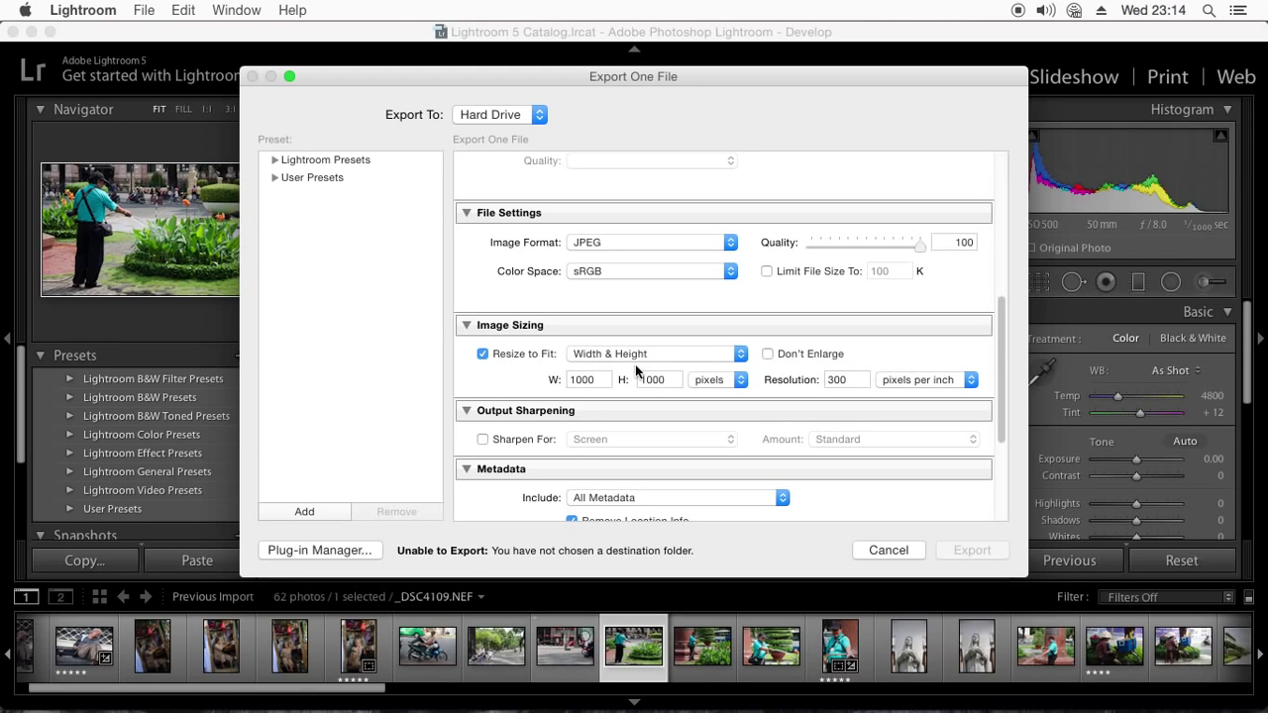
click(702, 359)
click(703, 355)
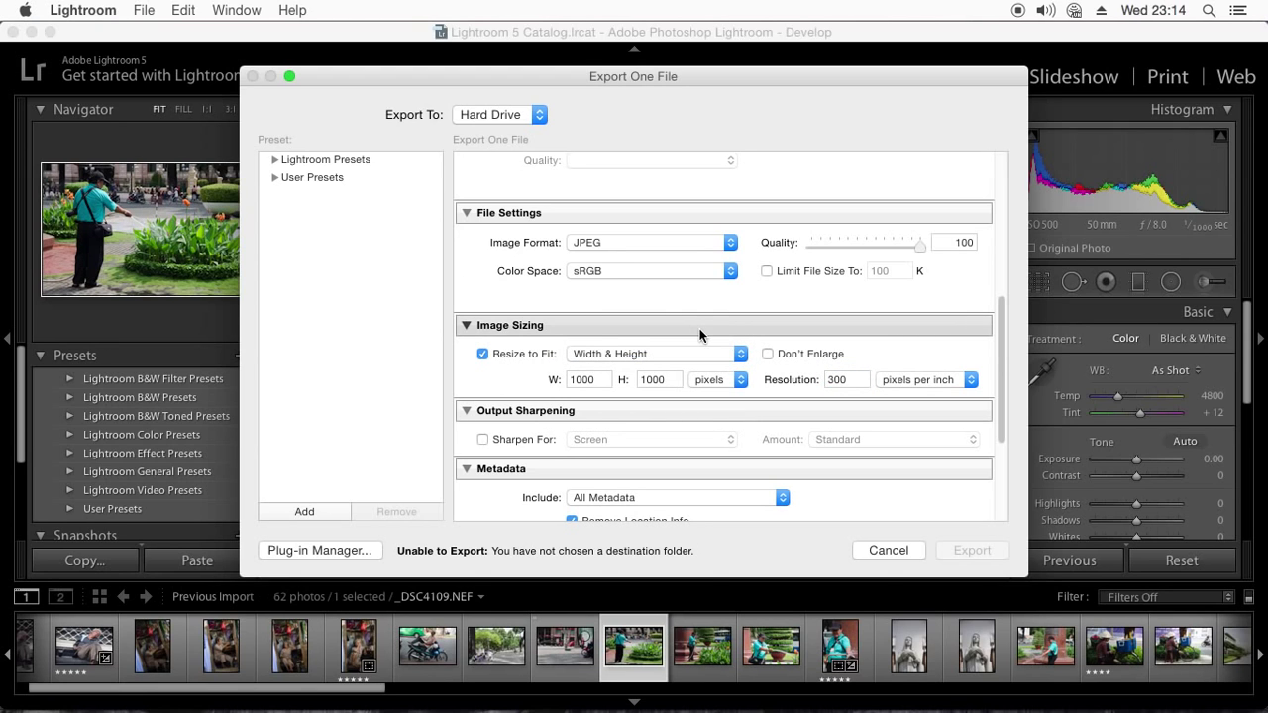
click(654, 353)
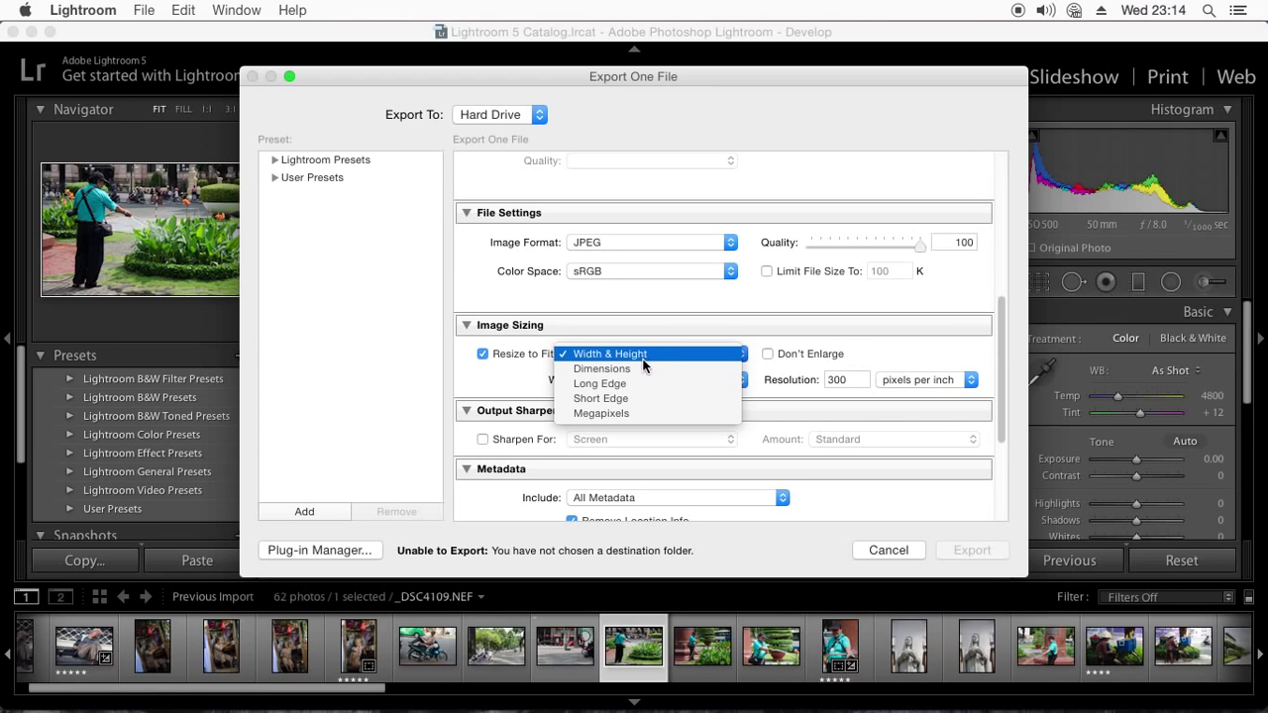
click(621, 385)
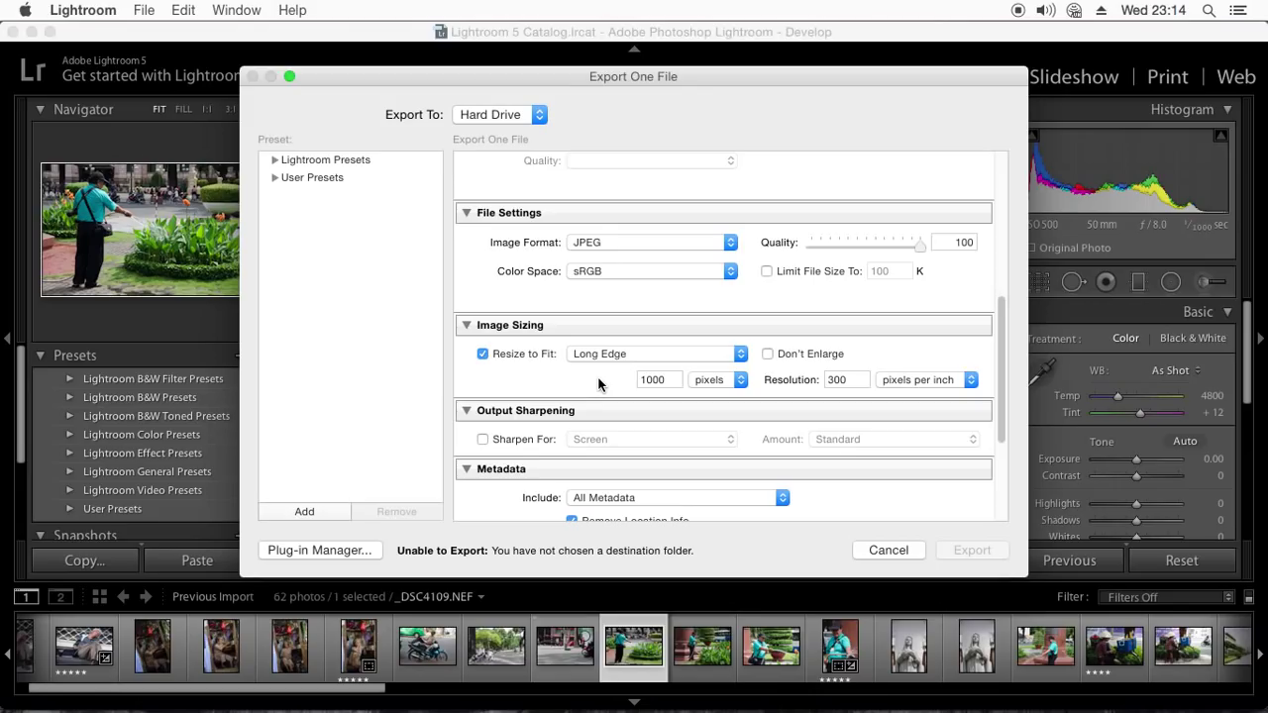
- Set the long edge size to 2048 pixels
click(664, 380)
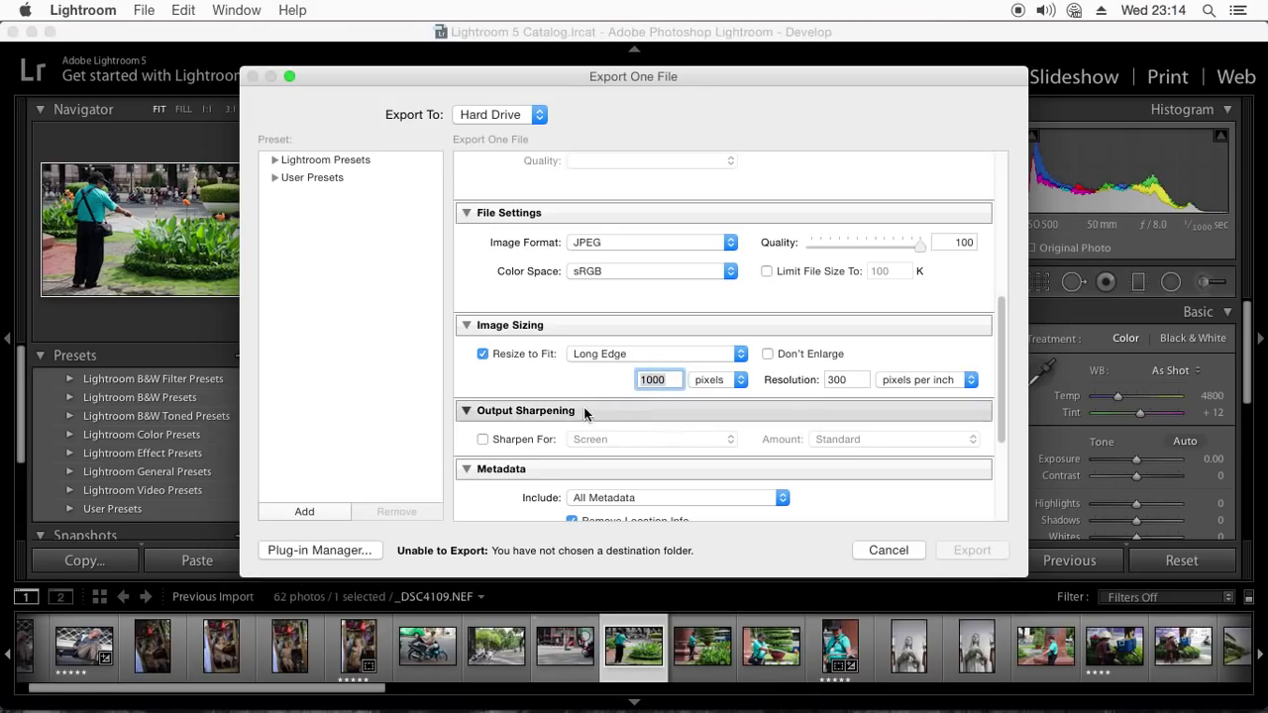
text(2)
text(048)
click(743, 382)
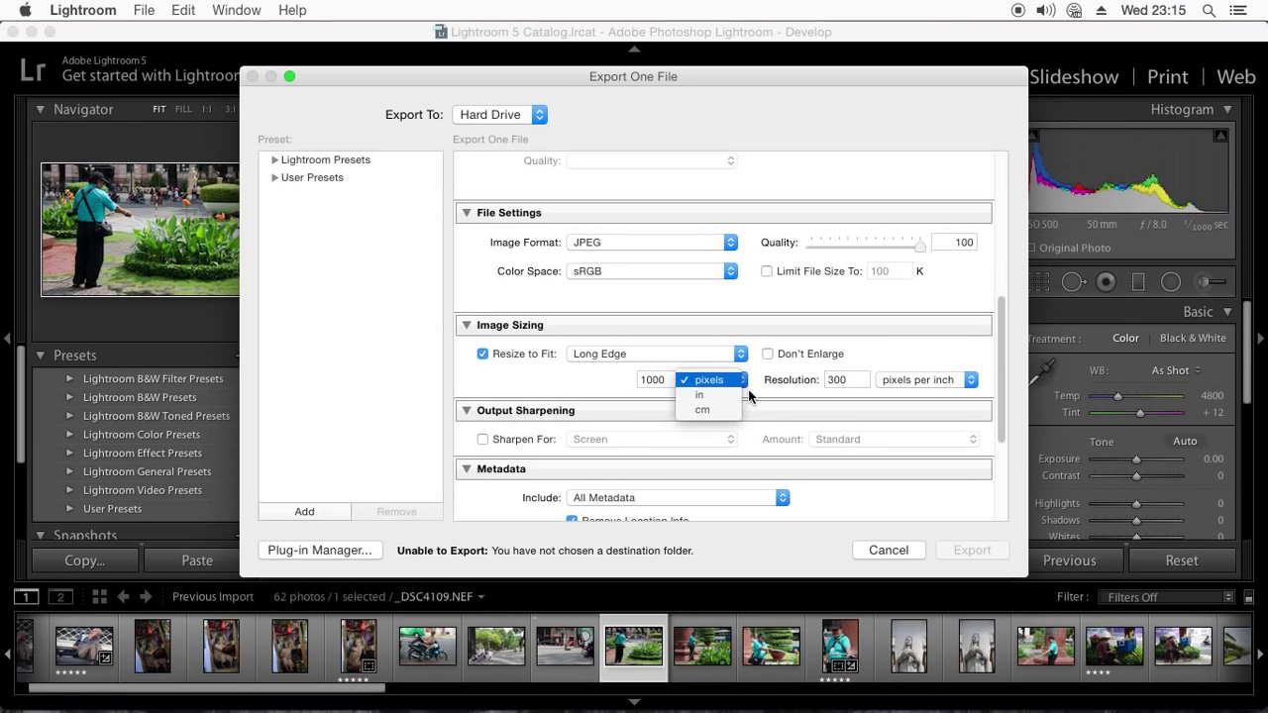
click(708, 380)
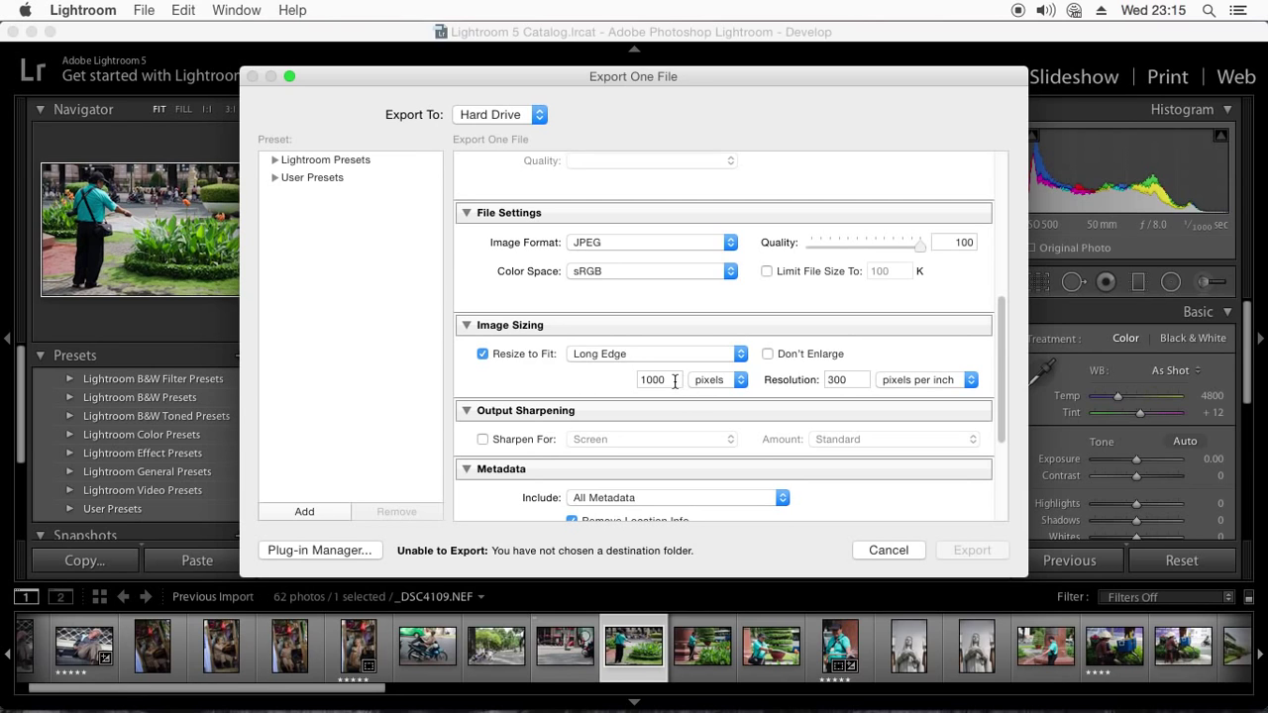
double_click(674, 382)
text(2048)
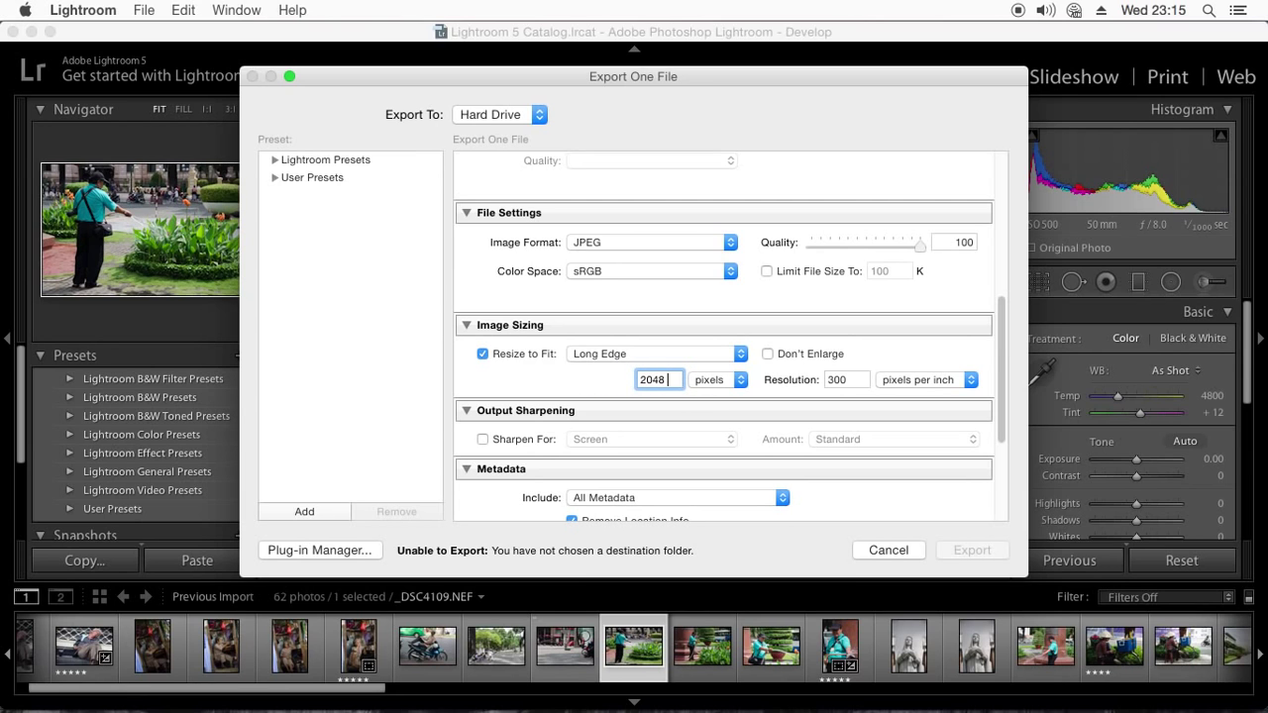
click(919, 358)
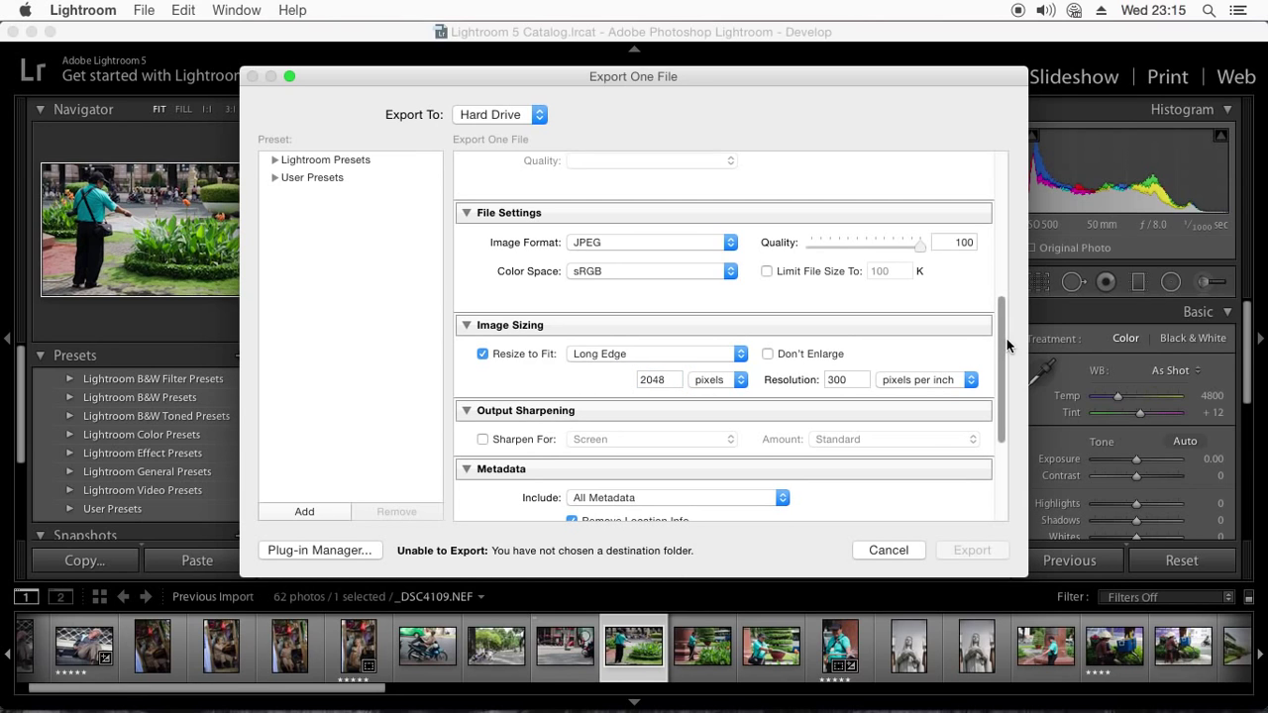
drag(1006, 345, 1006, 389)
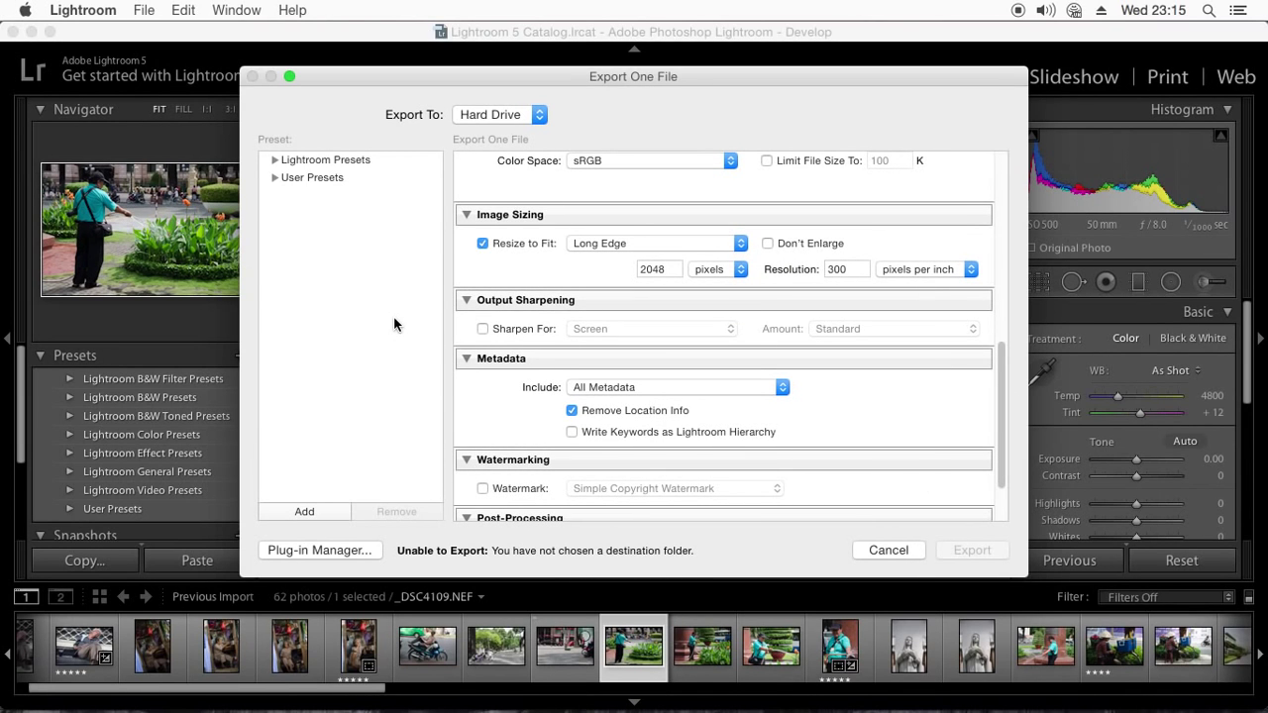
- Cancel the Export One File dialog without exporting
click(887, 550)
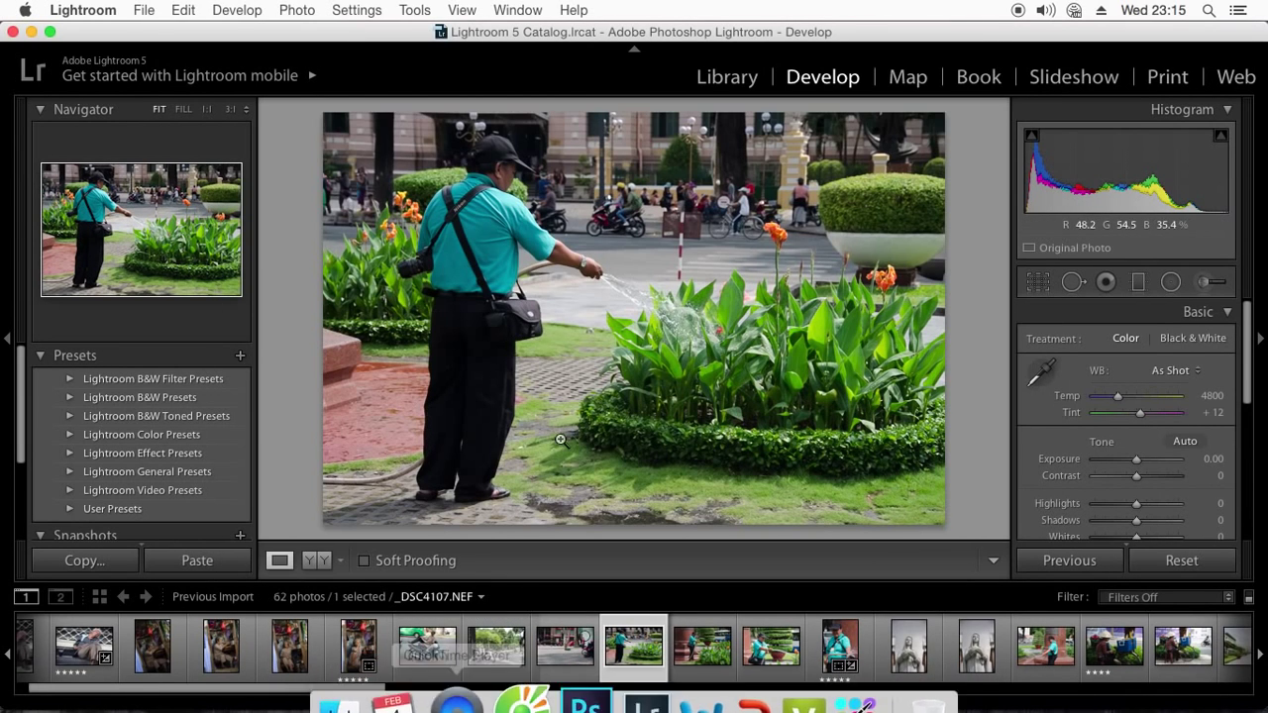